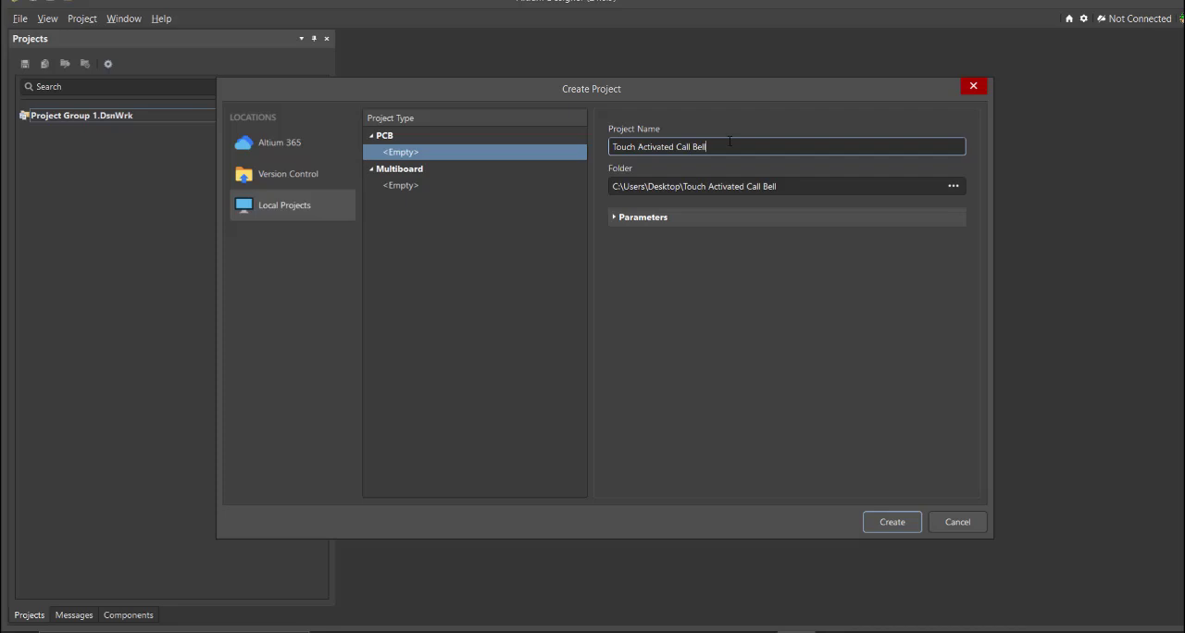
Step: Create the local PCB project Touch Activated Call Bell and add a new schematic document to it
left_click(892, 523)
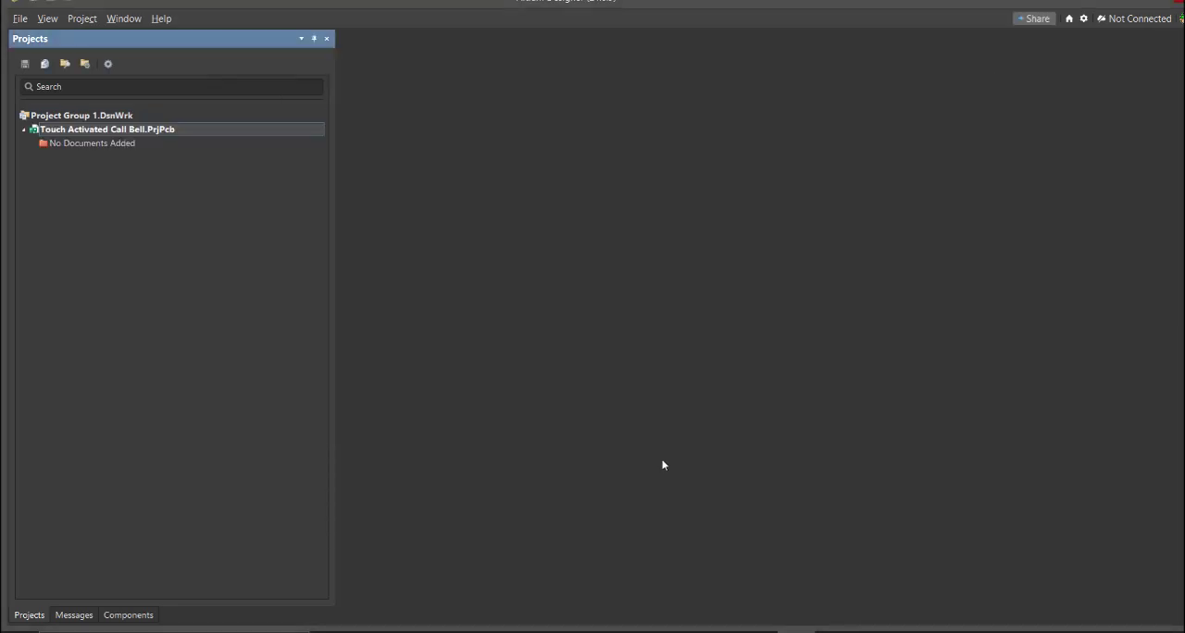
left_click(20, 18)
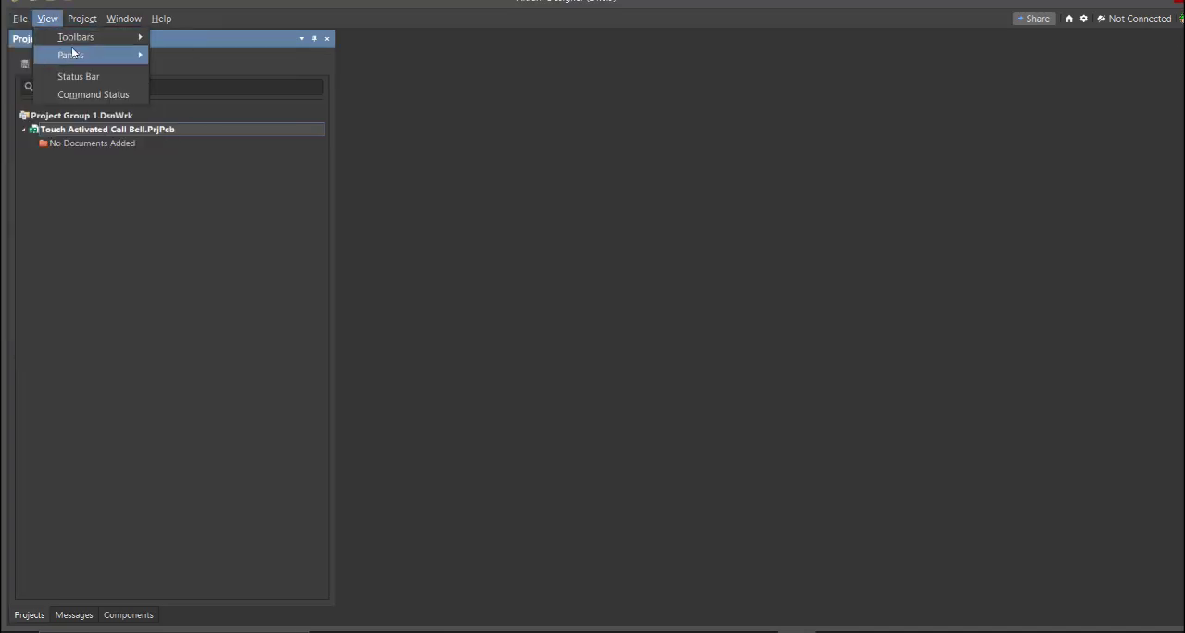
mouse_move(61, 55)
left_click(263, 77)
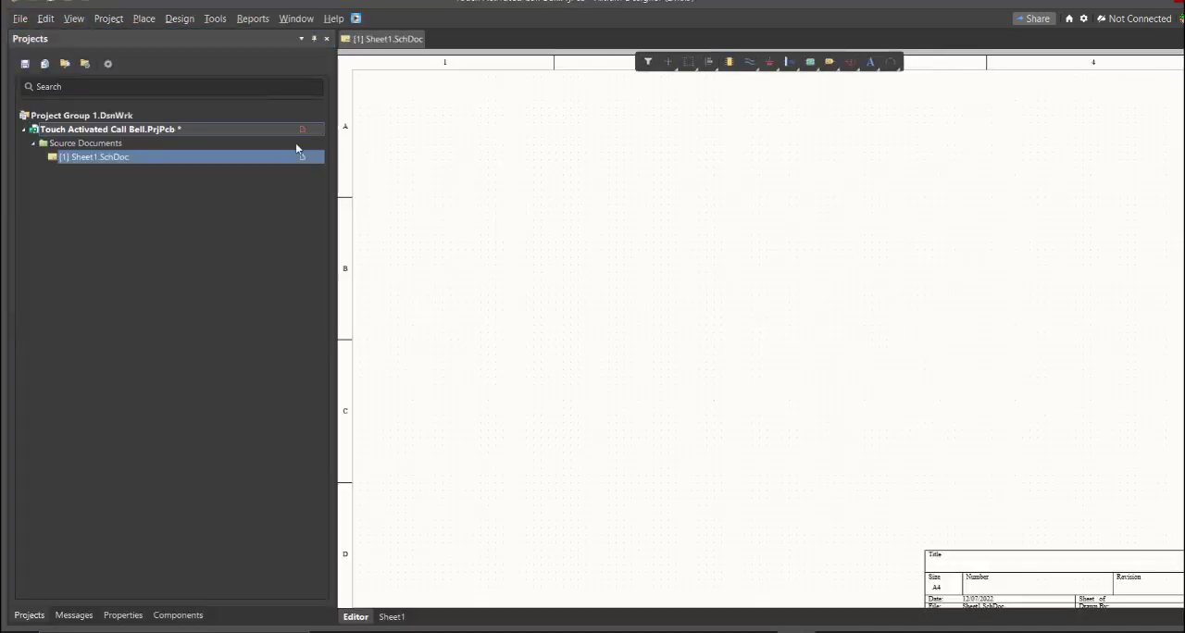
mouse_move(552, 244)
right_mouse_down()
mouse_move(526, 236)
mouse_move(547, 238)
right_mouse_up()
middle_click_drag(547, 238, 547, 234)
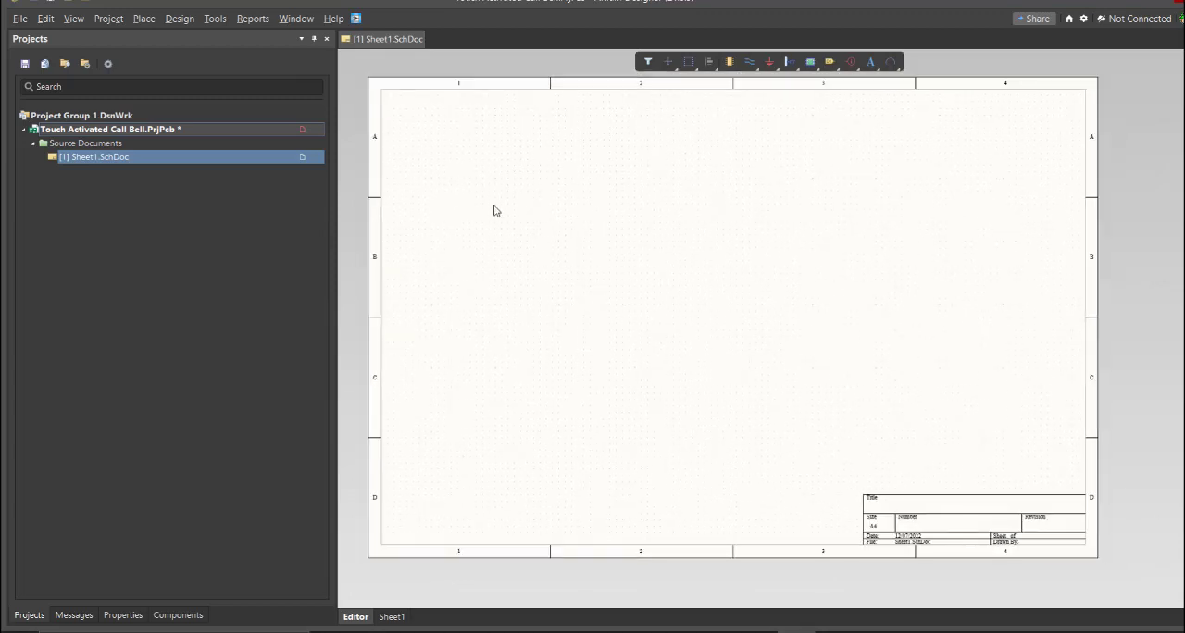
Step: Save the new schematic in the project folder as Touch Activated Call Bell
right_click(239, 165)
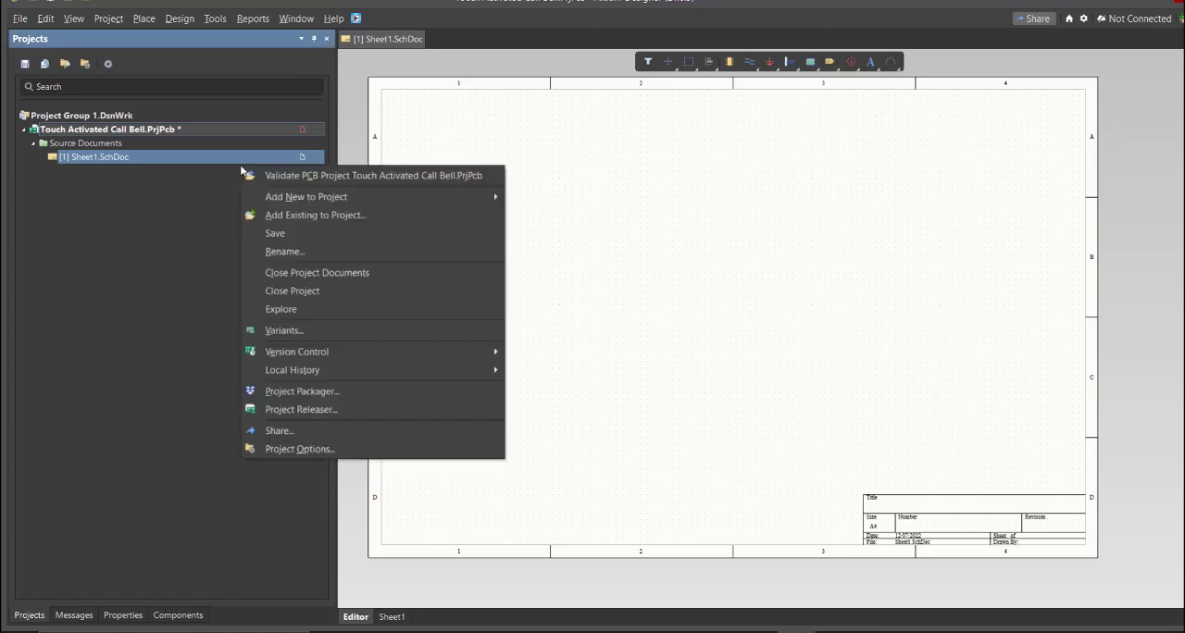
key("Escape")
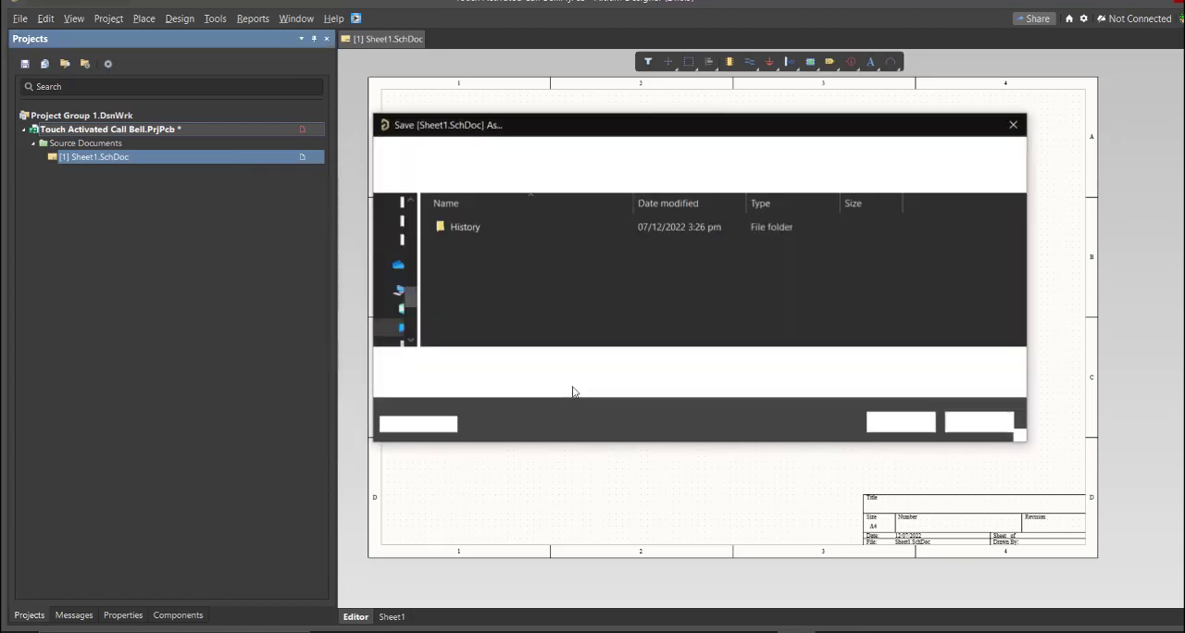
type("Touch Activated Call Bell")
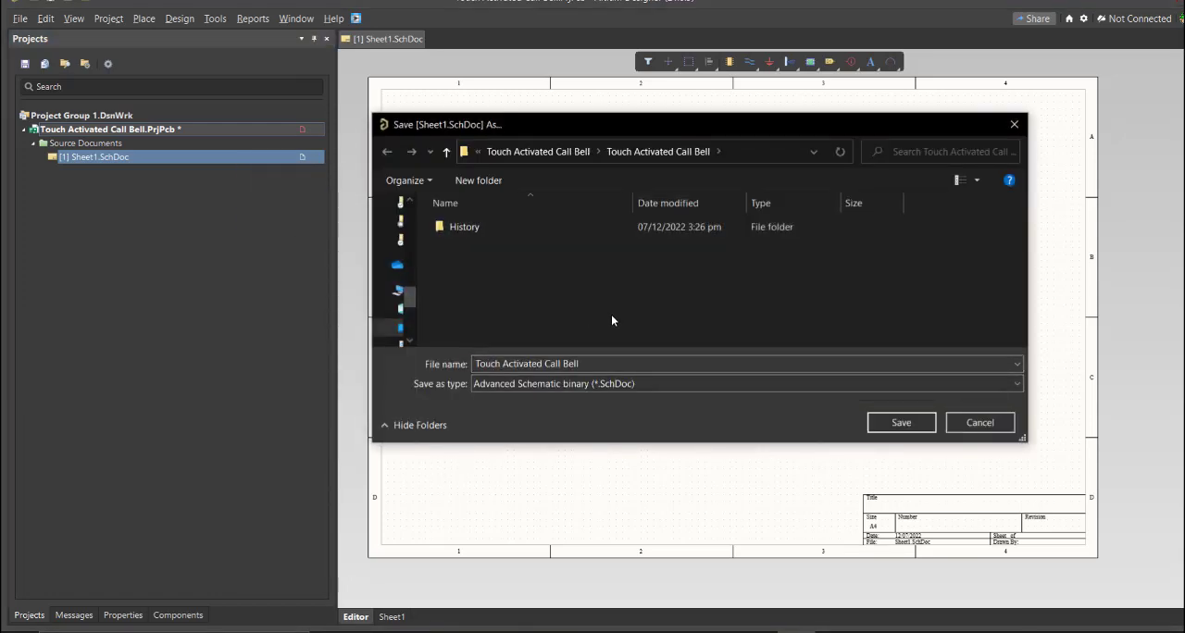
left_click(898, 423)
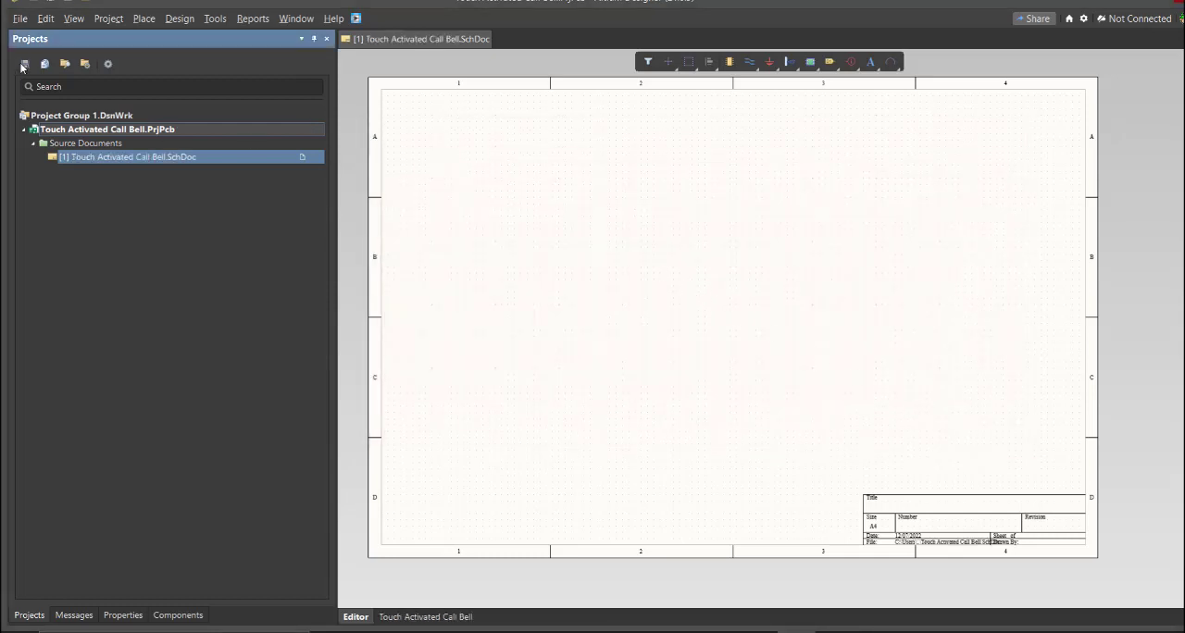
Step: Add a new schematic library to the project and save it as Touch Activated Call Bell
left_click(19, 19)
mouse_move(56, 55)
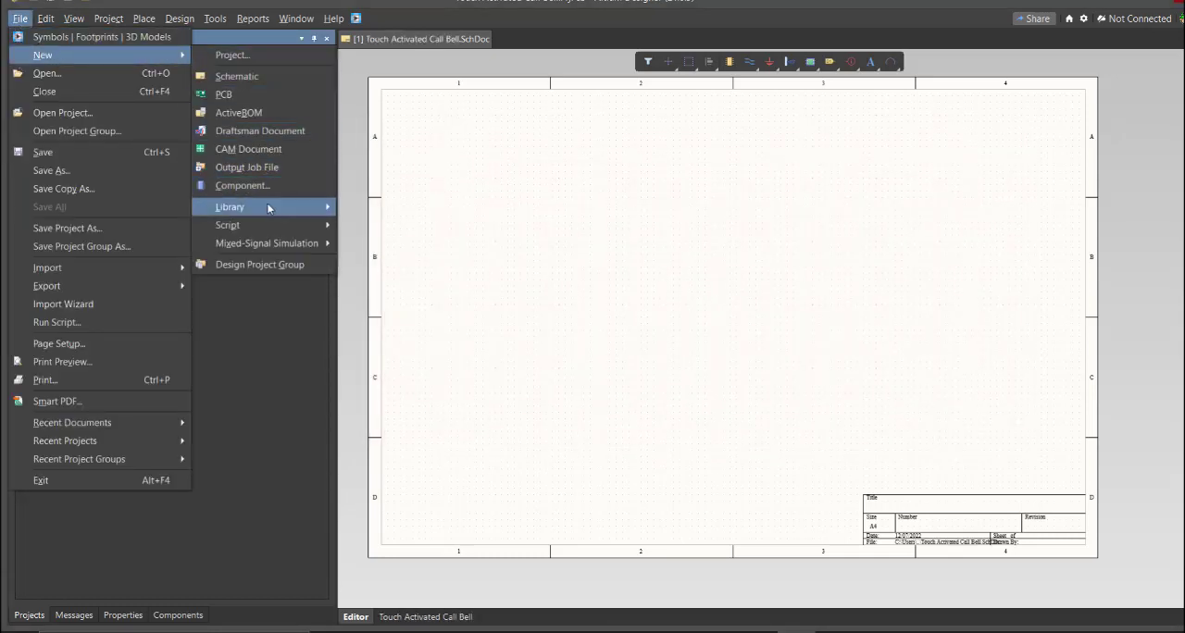
mouse_move(268, 208)
left_click(399, 226)
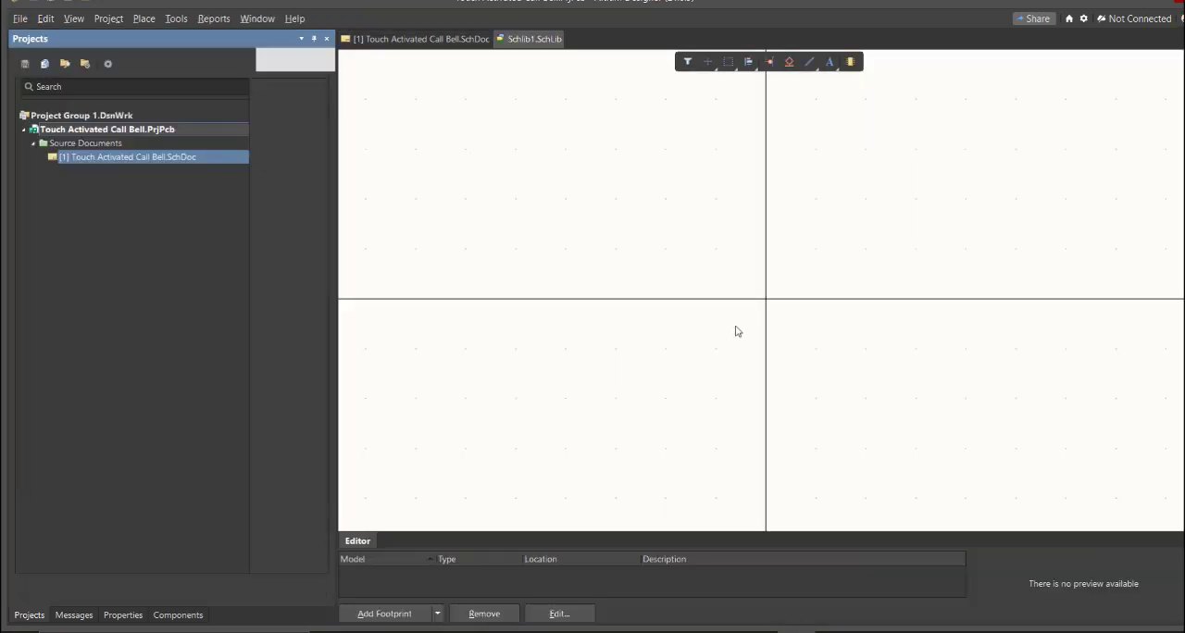
right_click_drag(735, 327, 699, 355)
scroll(701, 339, "down", 3, "ctrl")
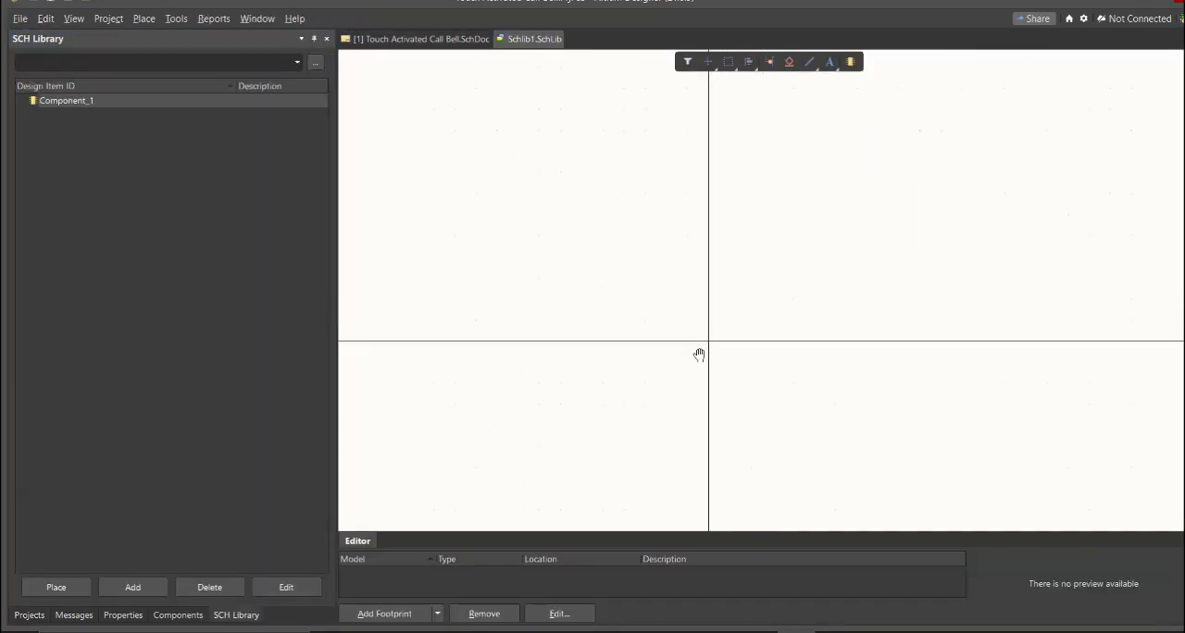
key("ctrl+s")
type("Touch Activated Call Bell")
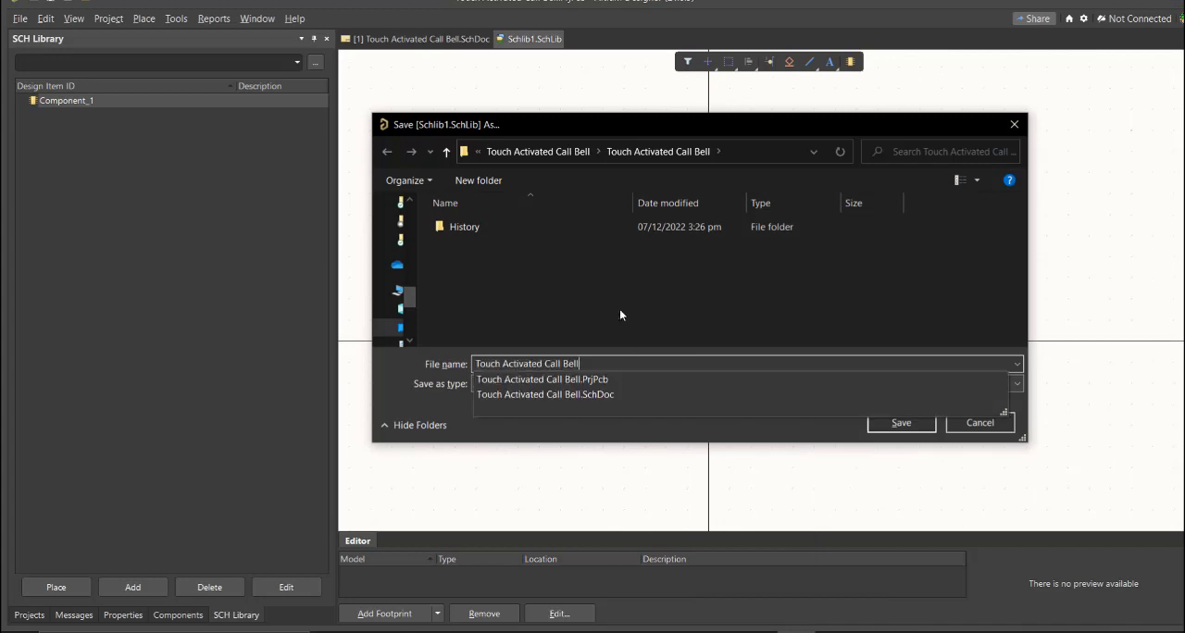
left_click(902, 423)
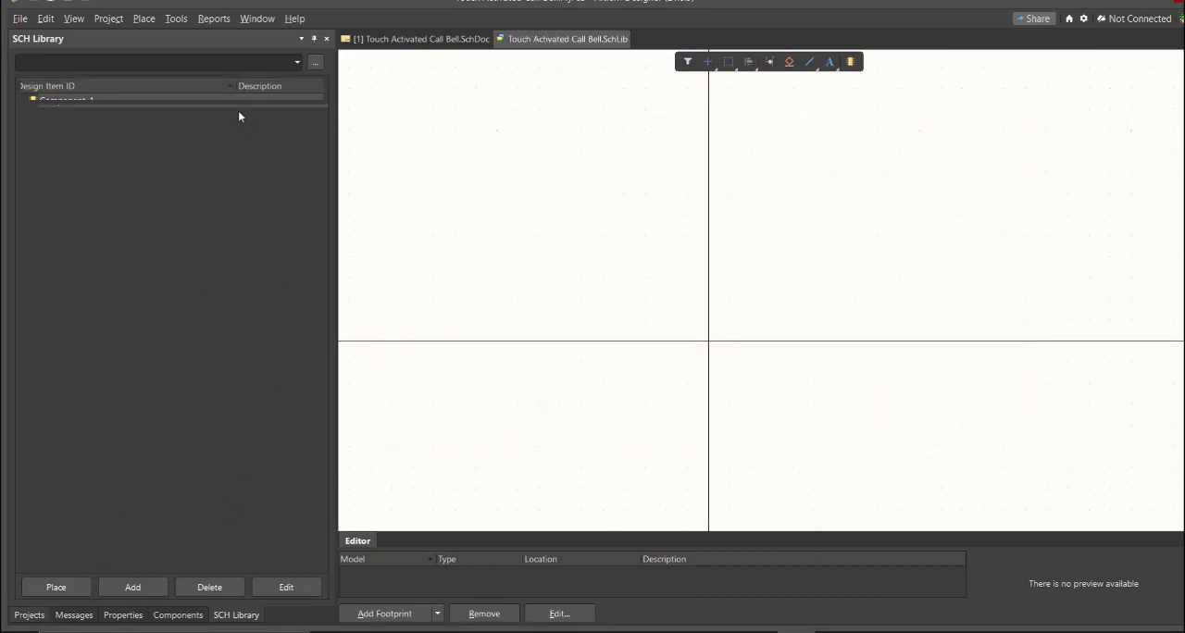
Step: Add a new PCB library to the project and save it as Touch Activated Call Bell
left_click(19, 20)
mouse_move(59, 54)
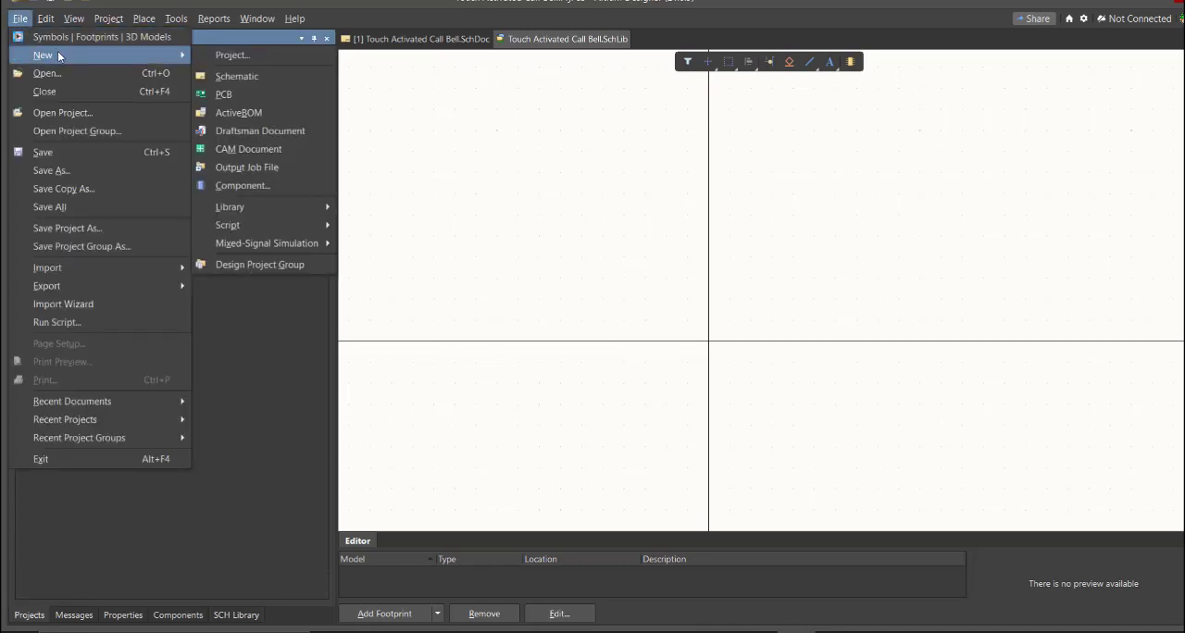
mouse_move(286, 215)
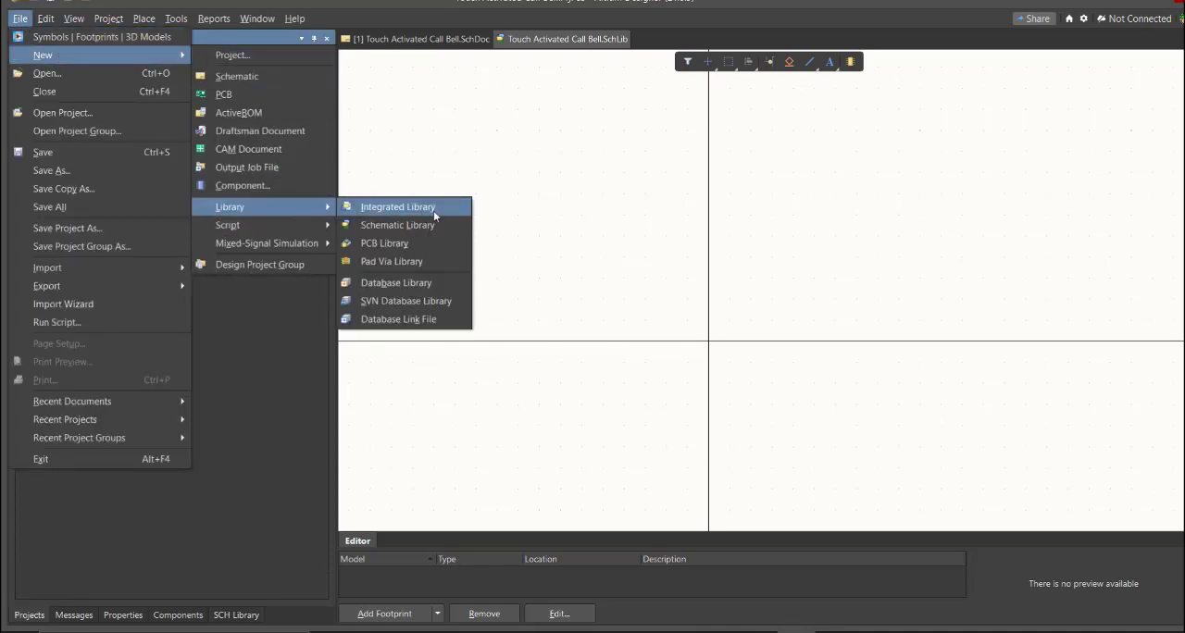
left_click(384, 243)
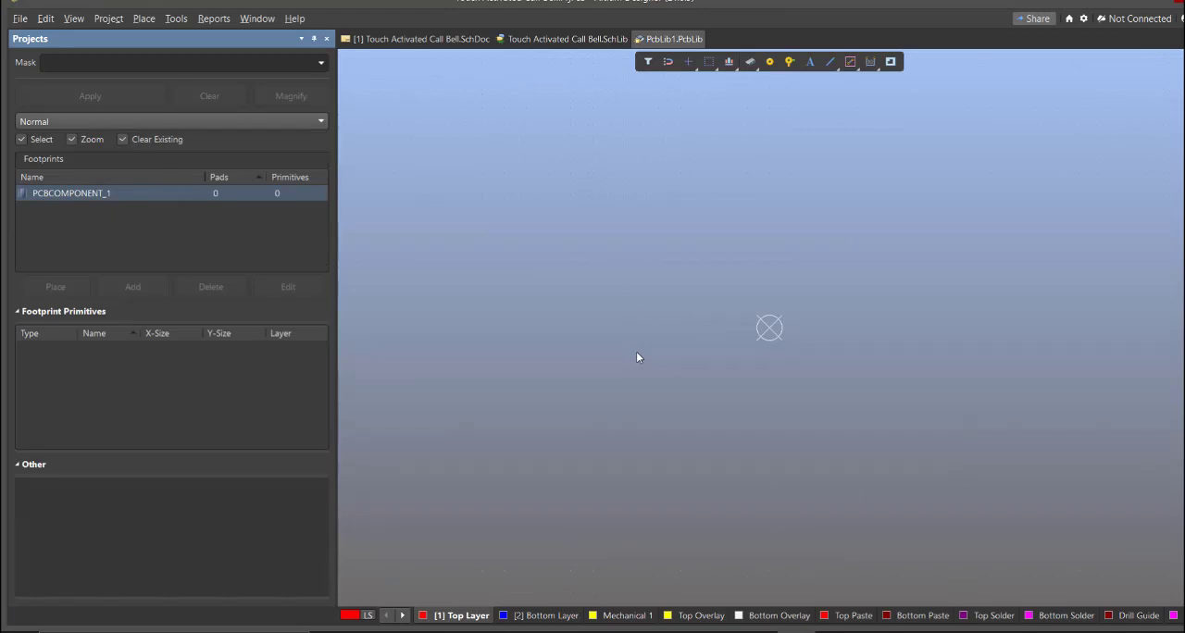
key("ctrl+s")
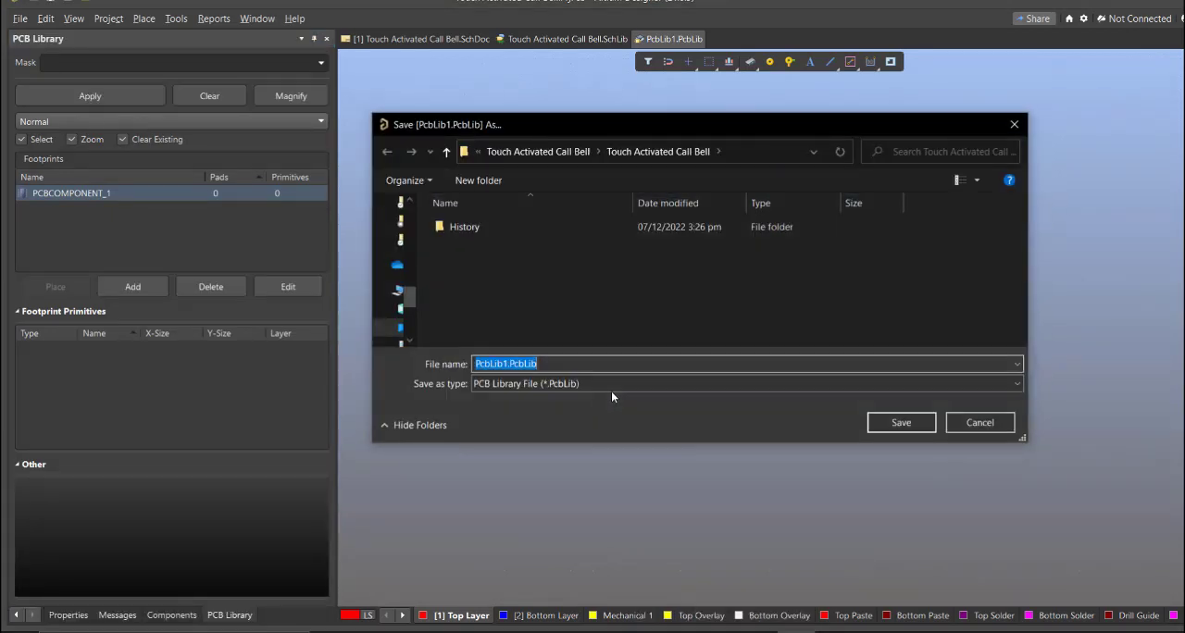
type("Touch Activated Call Bell")
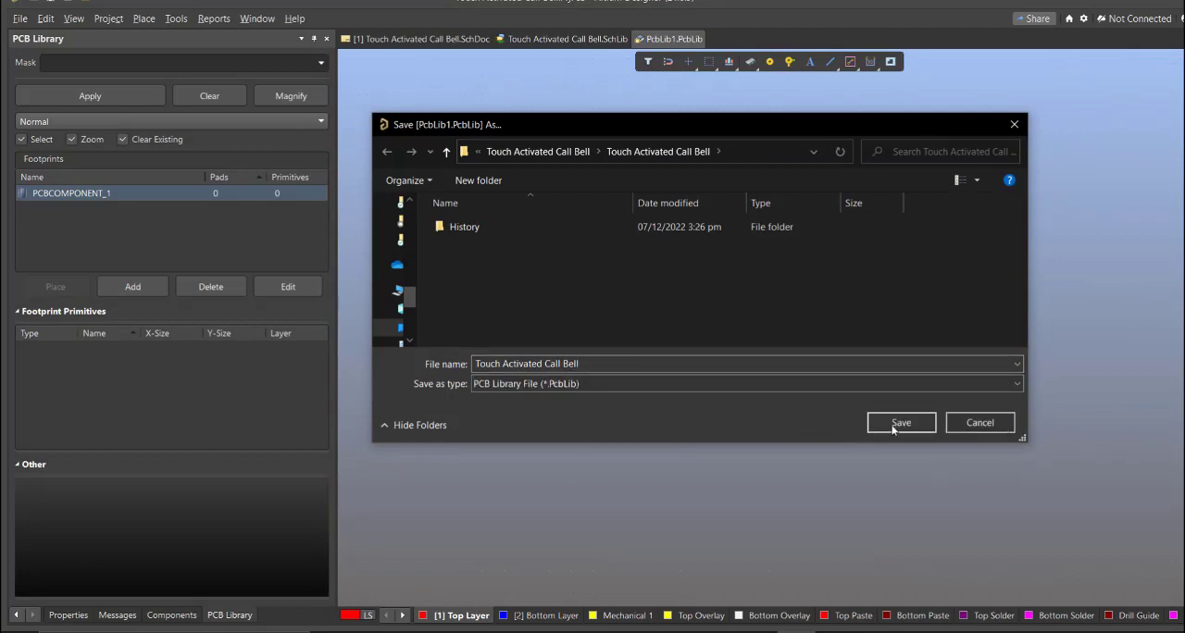
left_click(896, 424)
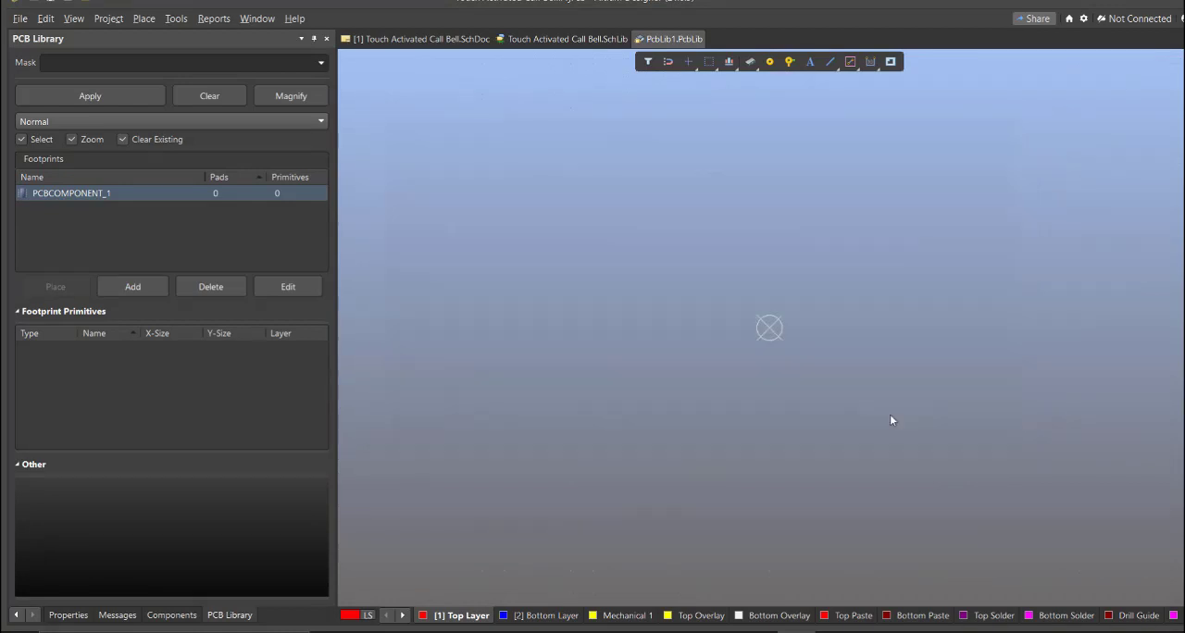
Step: Save the Touch Activated Call Bell project with both of its libraries included
left_click(15, 617)
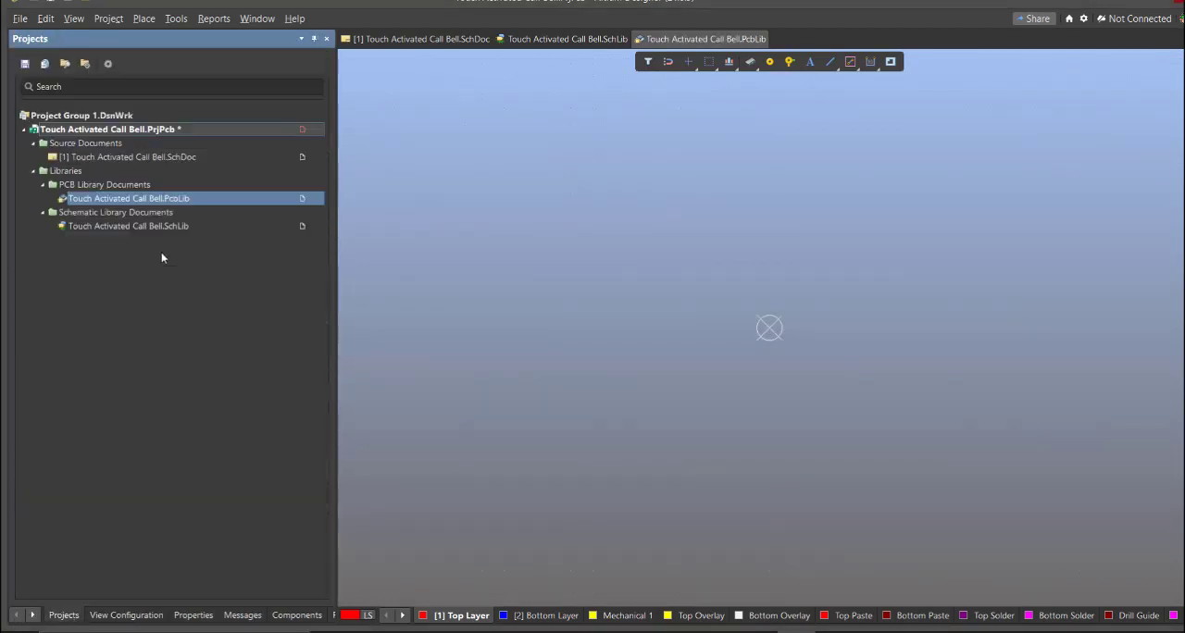
right_click(230, 127)
left_click(269, 194)
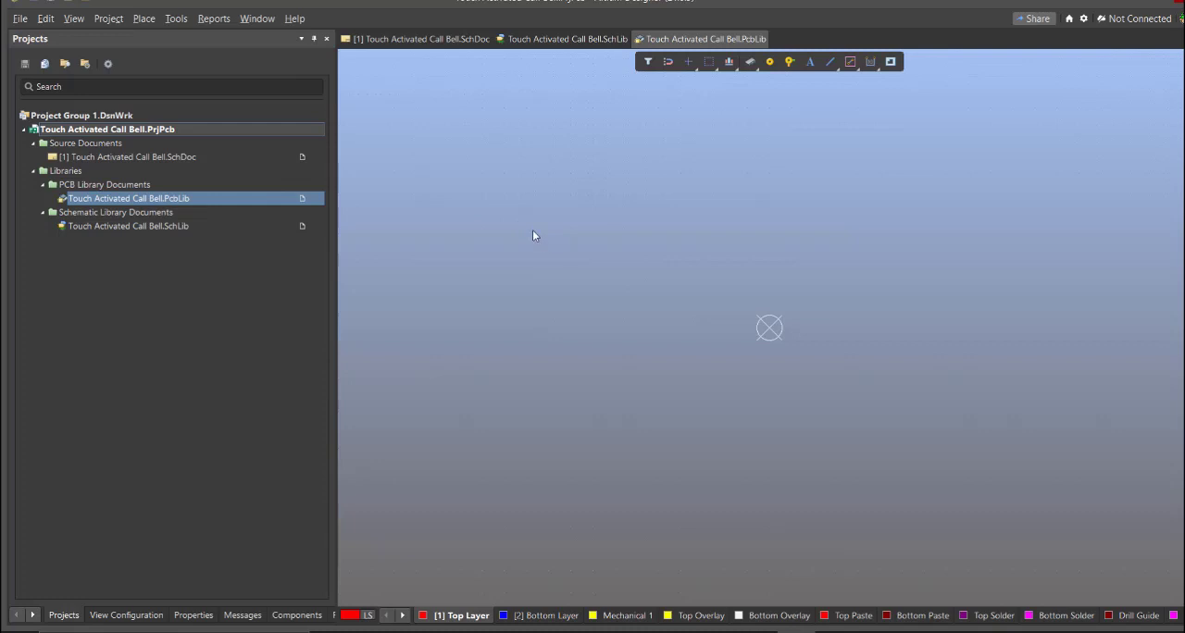
Step: Open the Touch Activated Call Bell schematic and launch the Altium Library Loader over the sheet
left_click(435, 39)
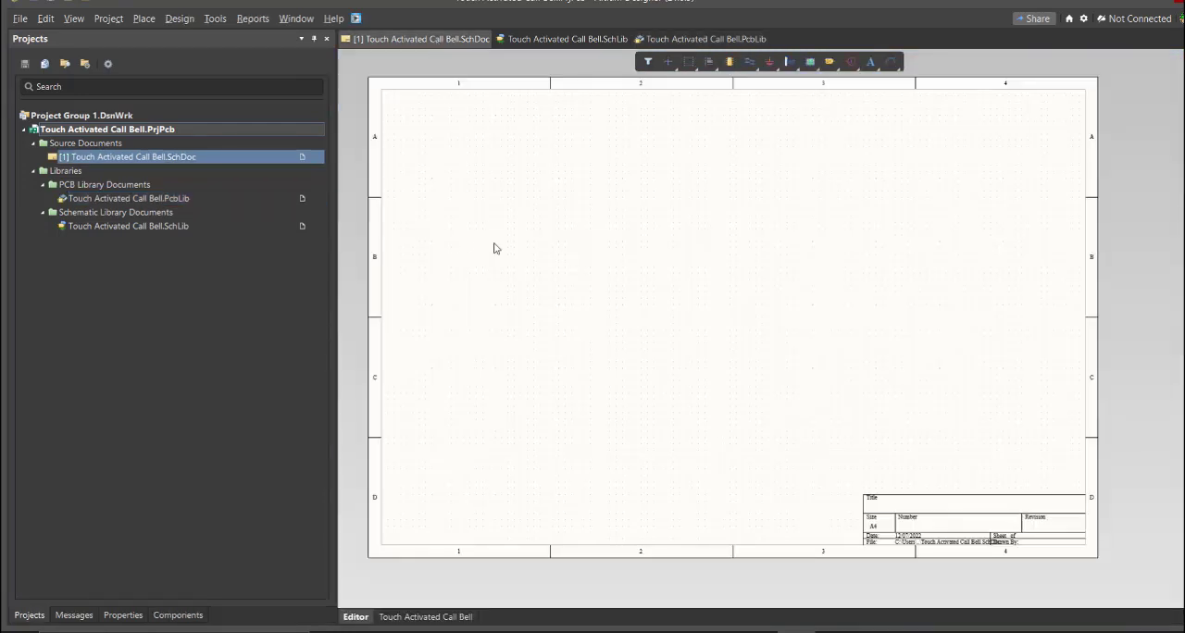
mouse_move(664, 286)
right_mouse_down()
mouse_move(600, 307)
mouse_move(643, 319)
mouse_move(653, 284)
mouse_move(677, 304)
right_mouse_up()
left_click(354, 18)
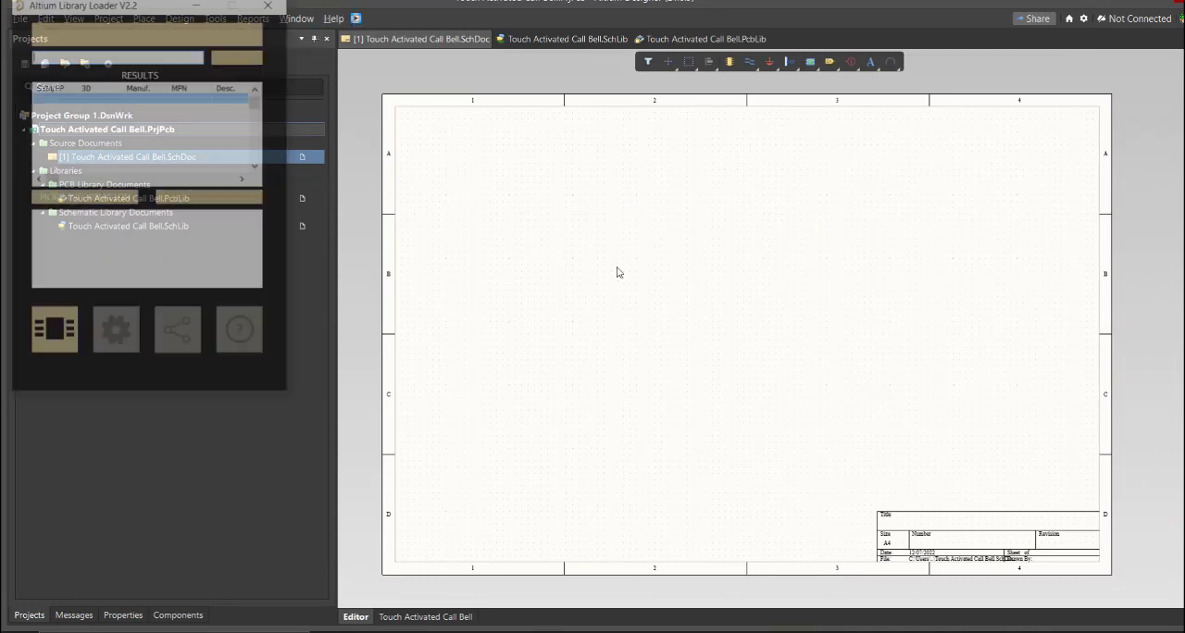
left_click_drag(144, 9, 558, 125)
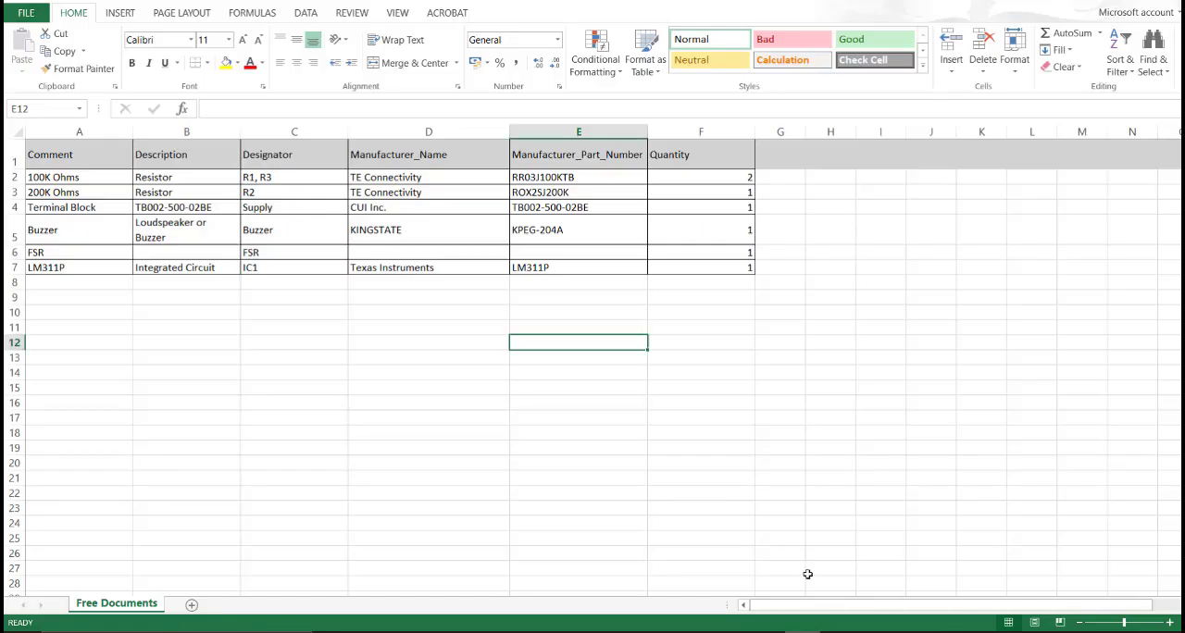
Step: Switch to the Excel parts list and copy the 100K Ohms resistor's manufacturer part number, RR03J100KTB
left_click(744, 433)
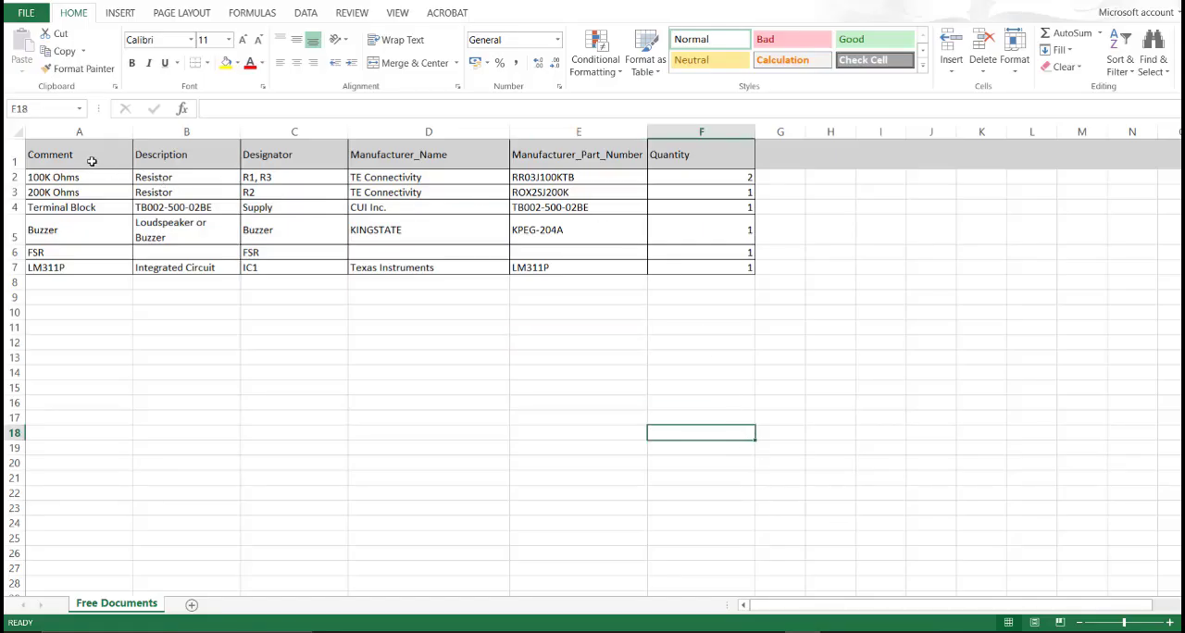
left_click_drag(90, 159, 722, 254)
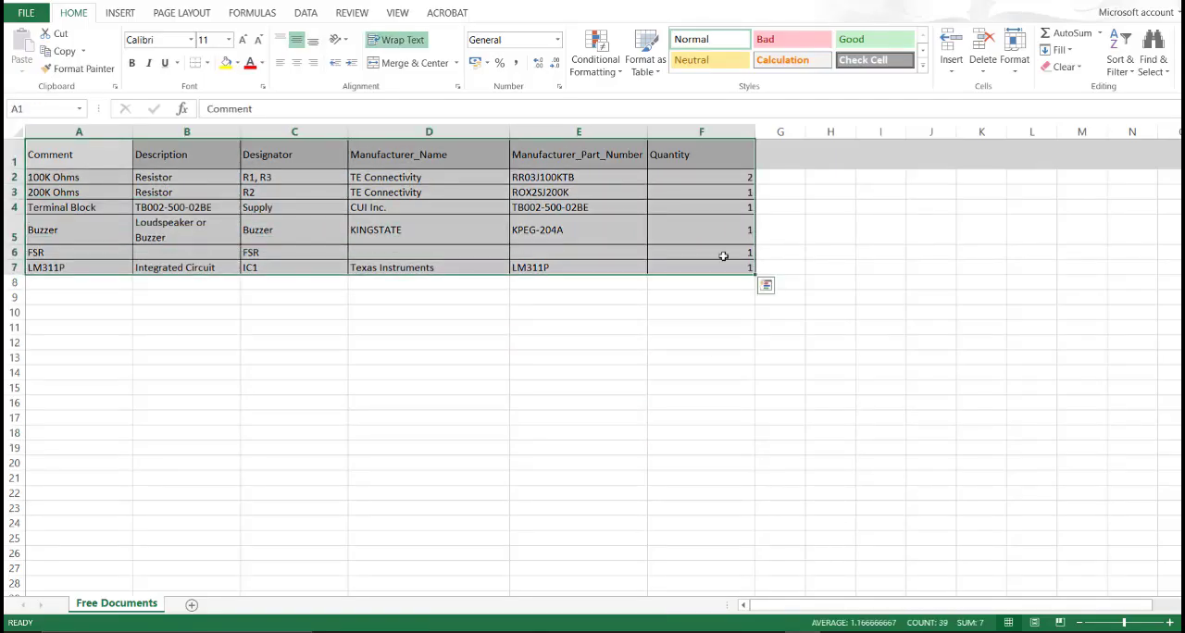
left_click(607, 131)
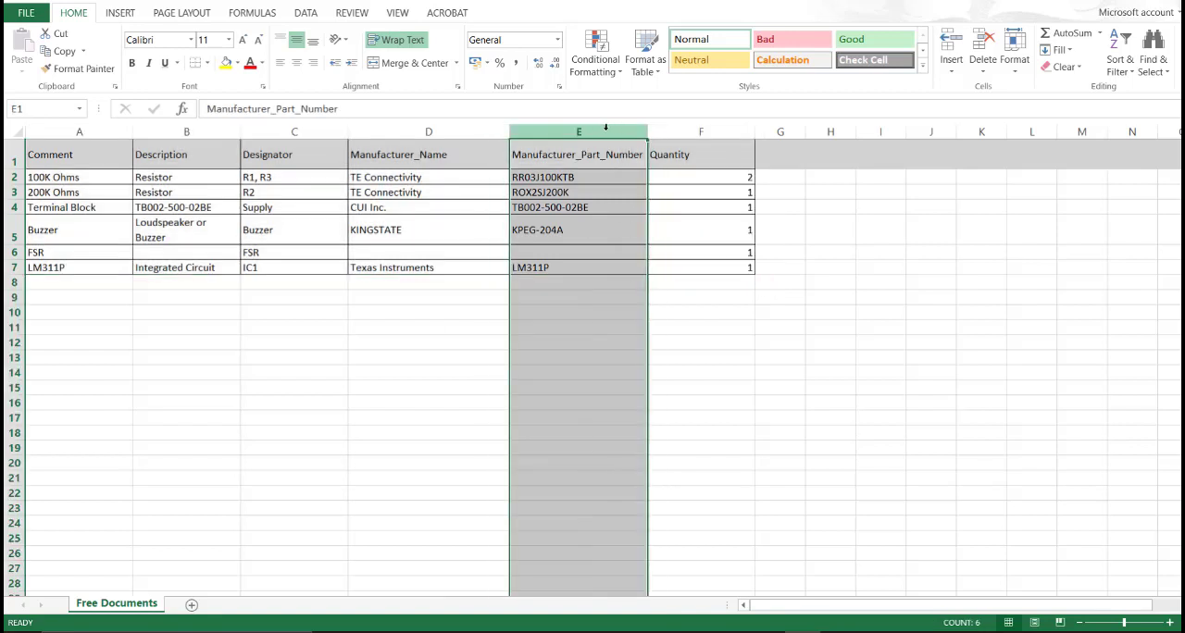
left_click_drag(576, 174, 573, 261)
double_click(601, 177)
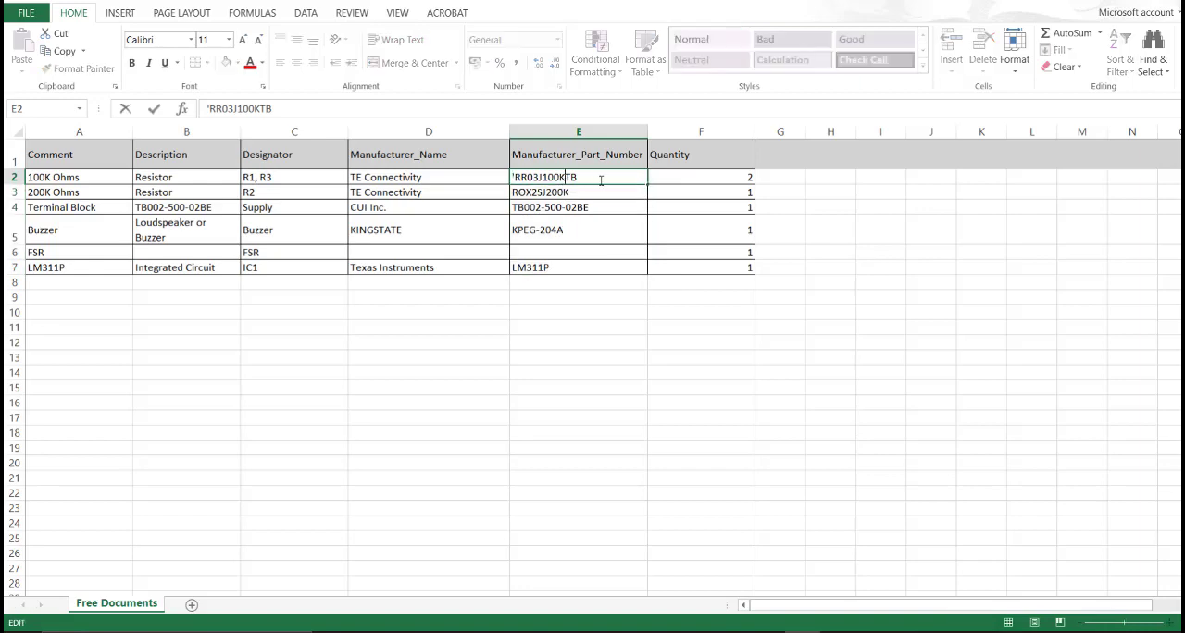
left_click_drag(601, 177, 515, 176)
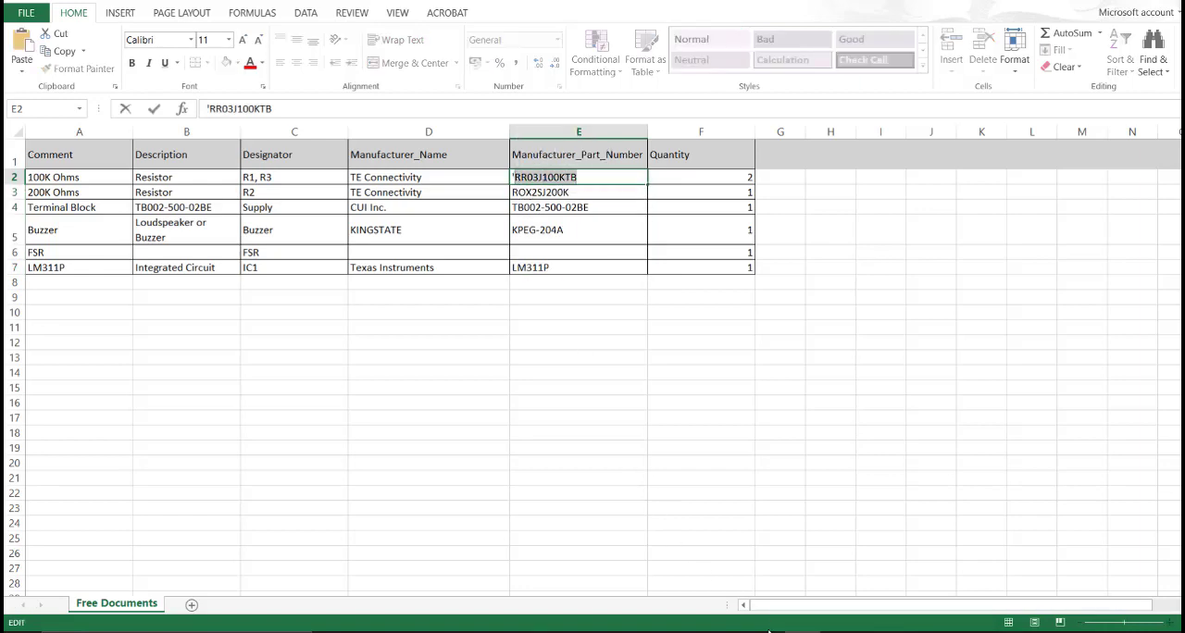
Step: Switch back to Altium Designer, search the Library Loader for RR03J100KTB, and add the resistor to the design
left_click(768, 632)
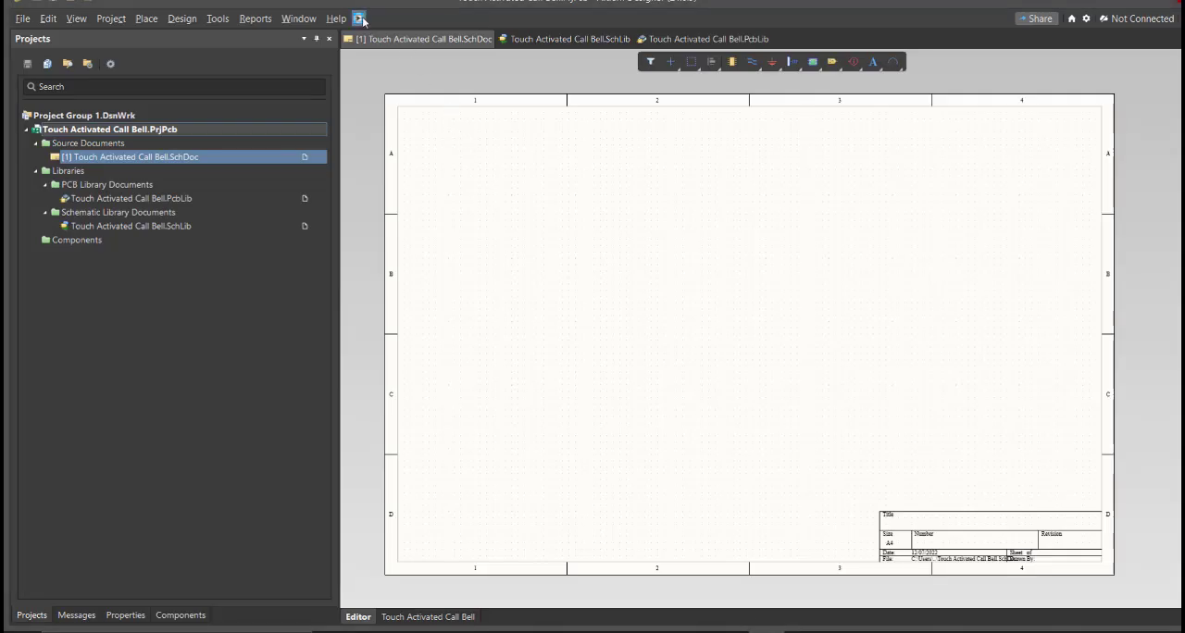
left_click_drag(121, 6, 553, 137)
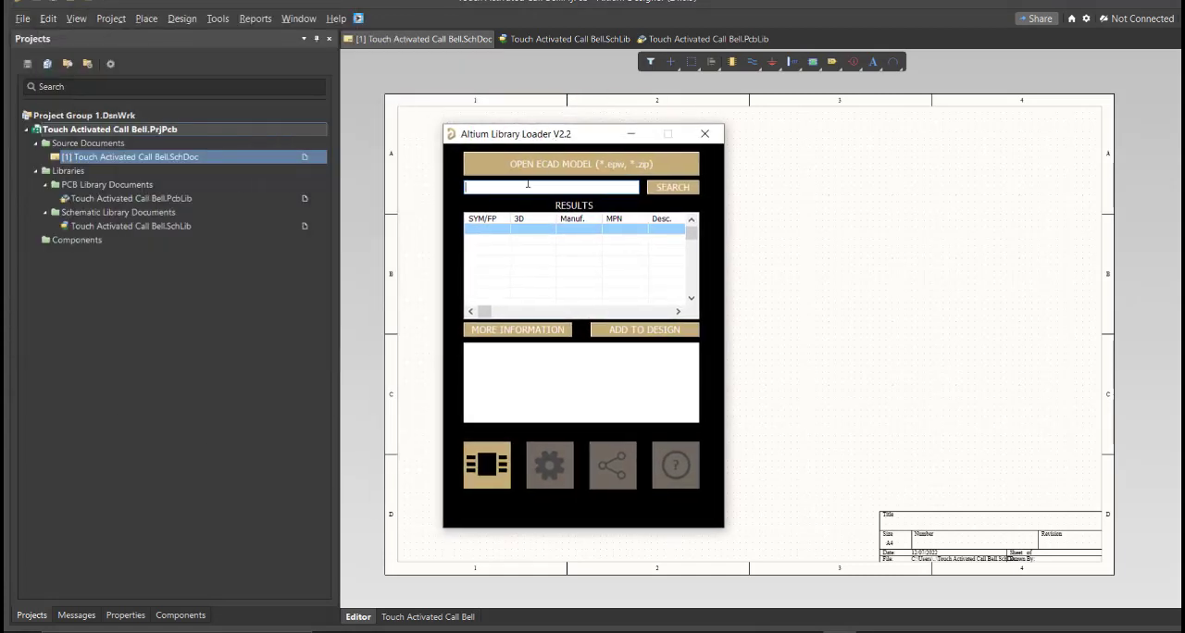
left_click(526, 190)
type("RR03J100KT8")
left_click(651, 190)
left_click(600, 335)
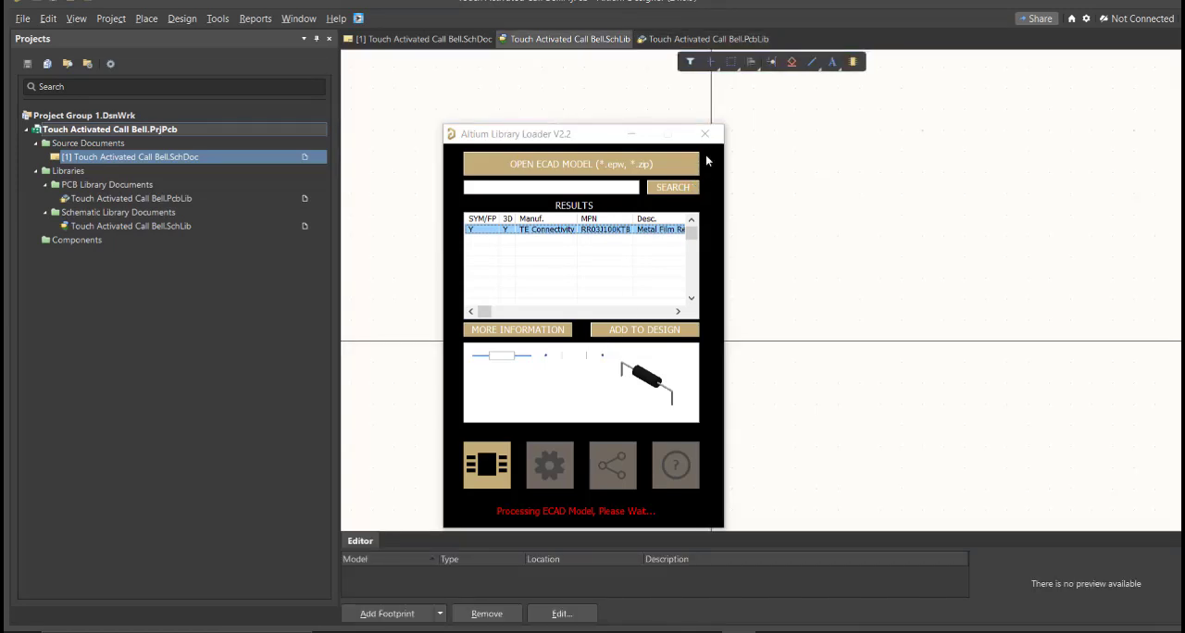
Step: Place the RR03J100KTB resistor near the lower-left corner of the schematic sheet
left_click(725, 371)
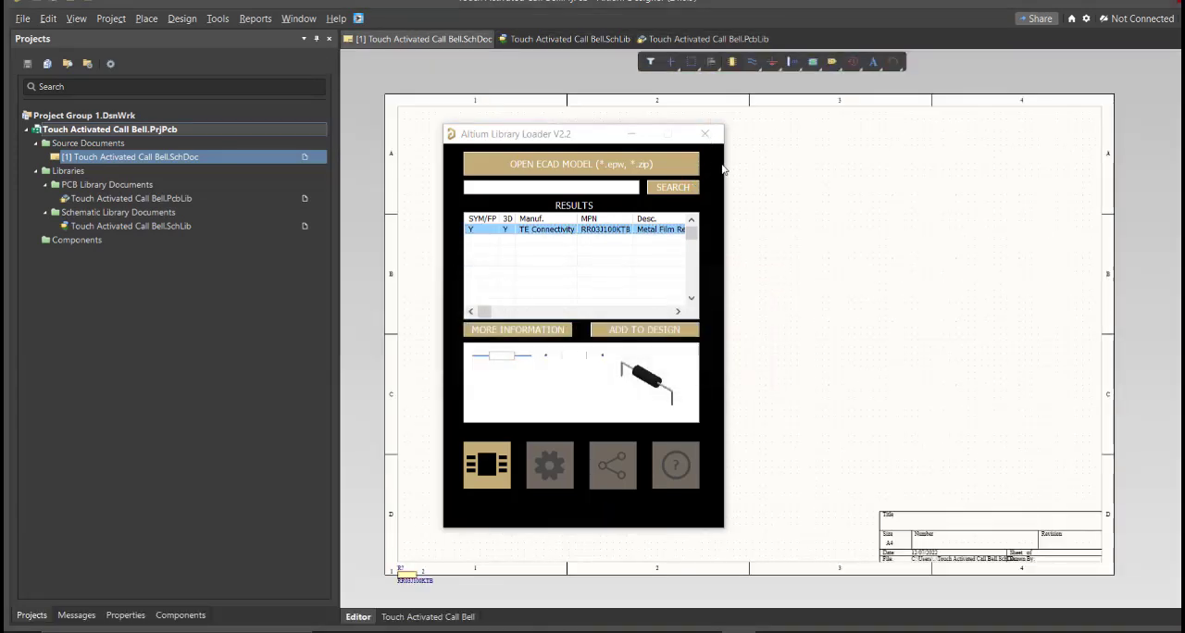
scroll(383, 583, "up", 3, "ctrl")
left_click_drag(404, 556, 508, 416)
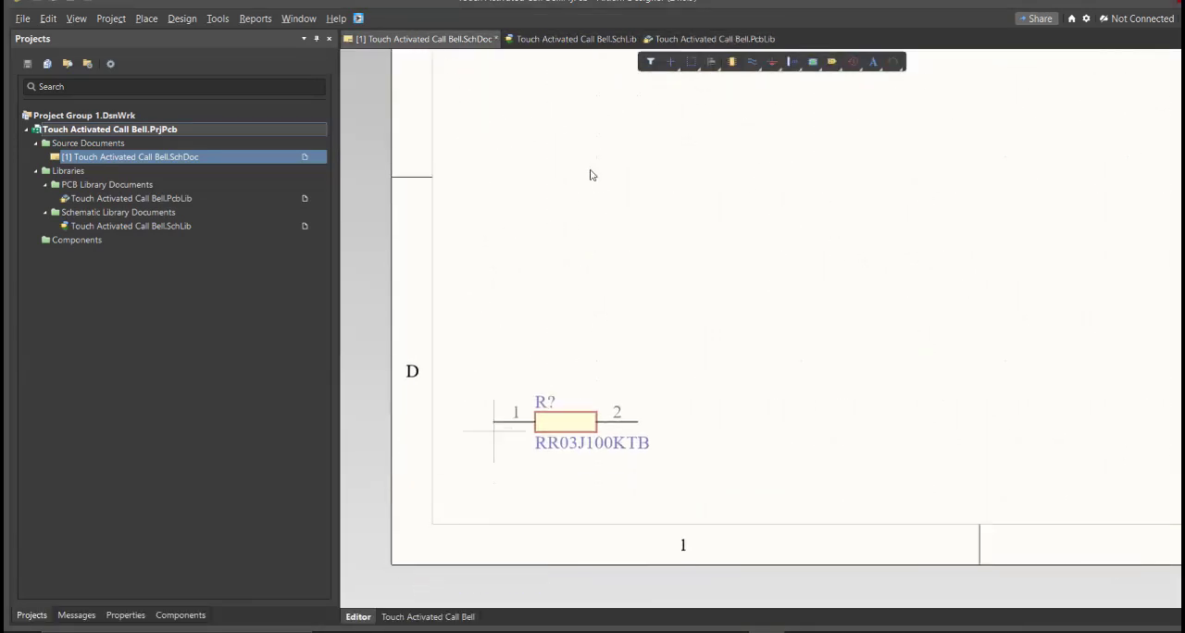
Step: Examine the imported resistor symbol and its footprint model in the Touch Activated Call Bell schematic library
left_click(548, 41)
left_click(239, 615)
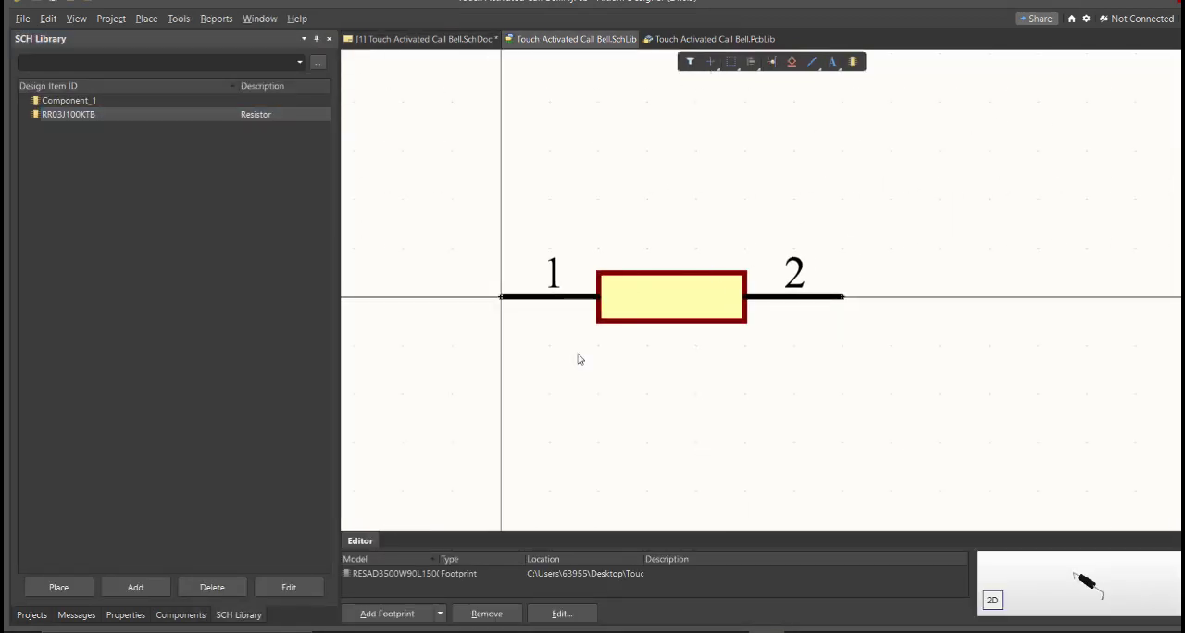
Step: Set the RR03J100KTB library resistor's comment to 100K Ohms and save the schematic library
left_click_drag(644, 561, 487, 562)
right_click_drag(720, 282, 679, 279)
right_click_drag(619, 310, 668, 271)
double_click(211, 115)
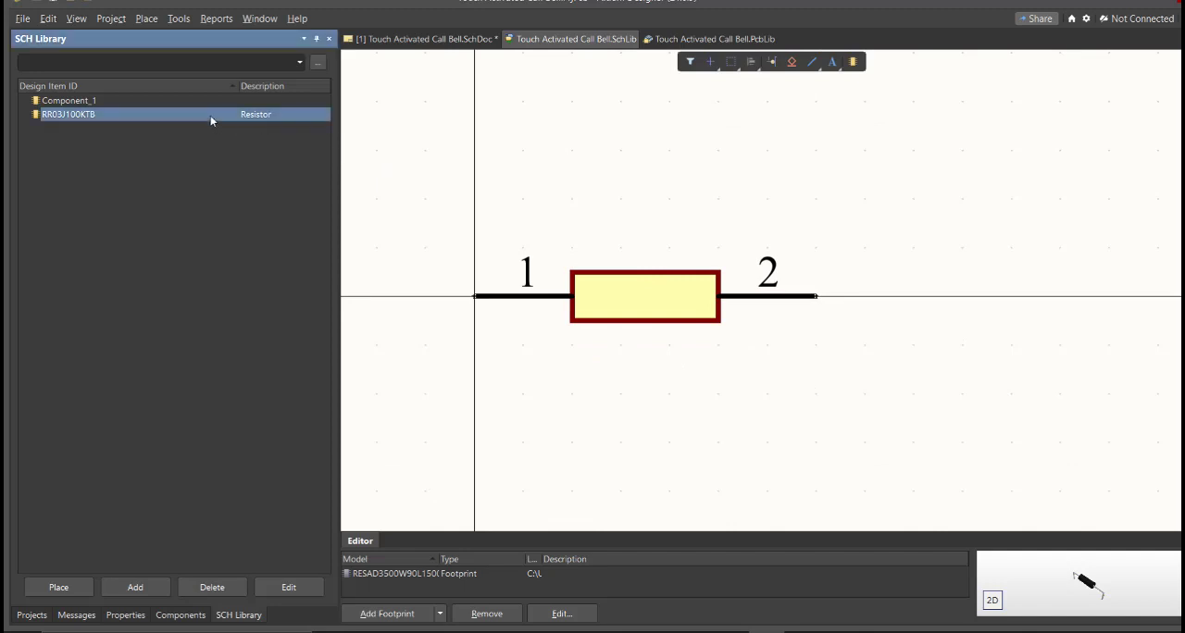
left_click(142, 211)
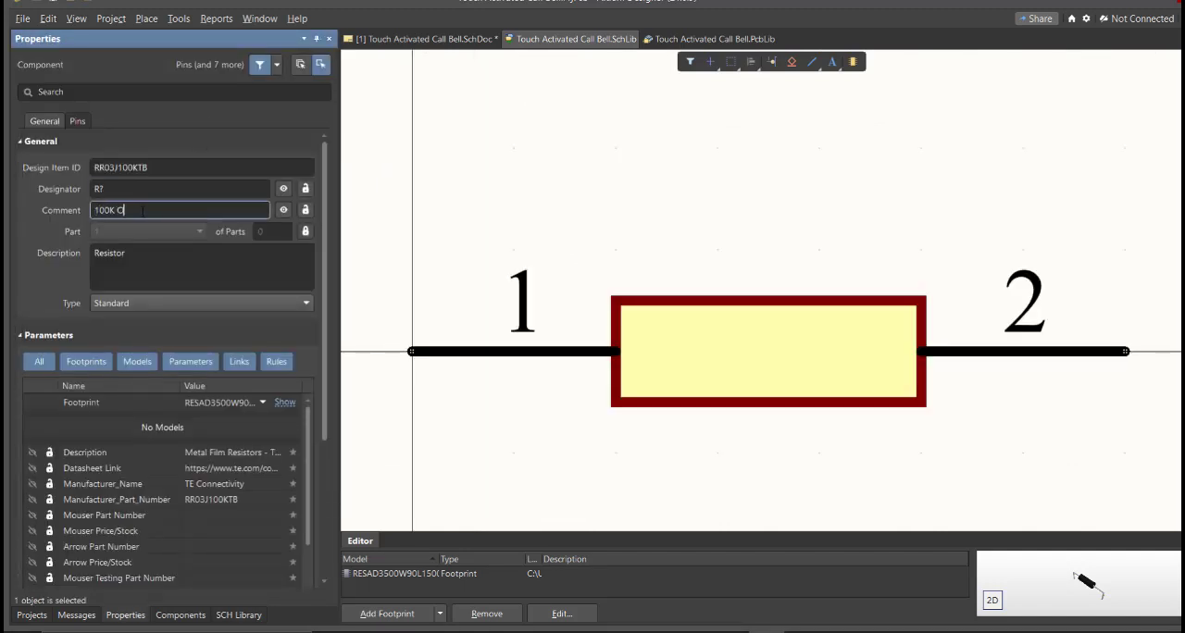
key("Return")
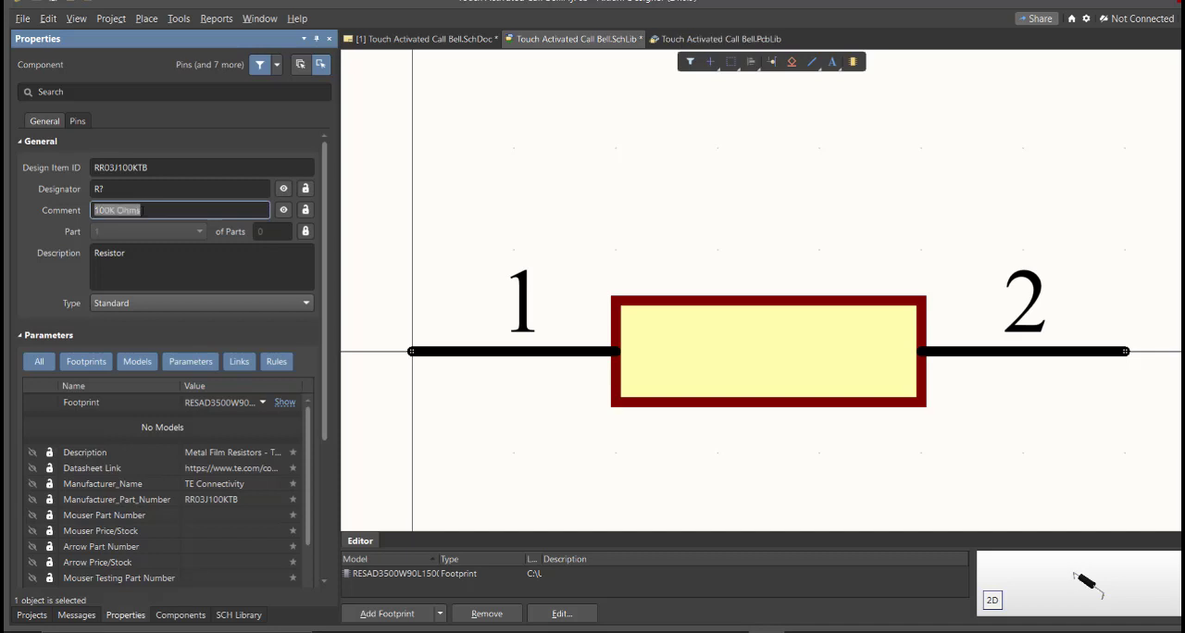
right_click_drag(494, 256, 465, 236)
scroll(466, 236, "down", 1, "ctrl")
key("ctrl+s")
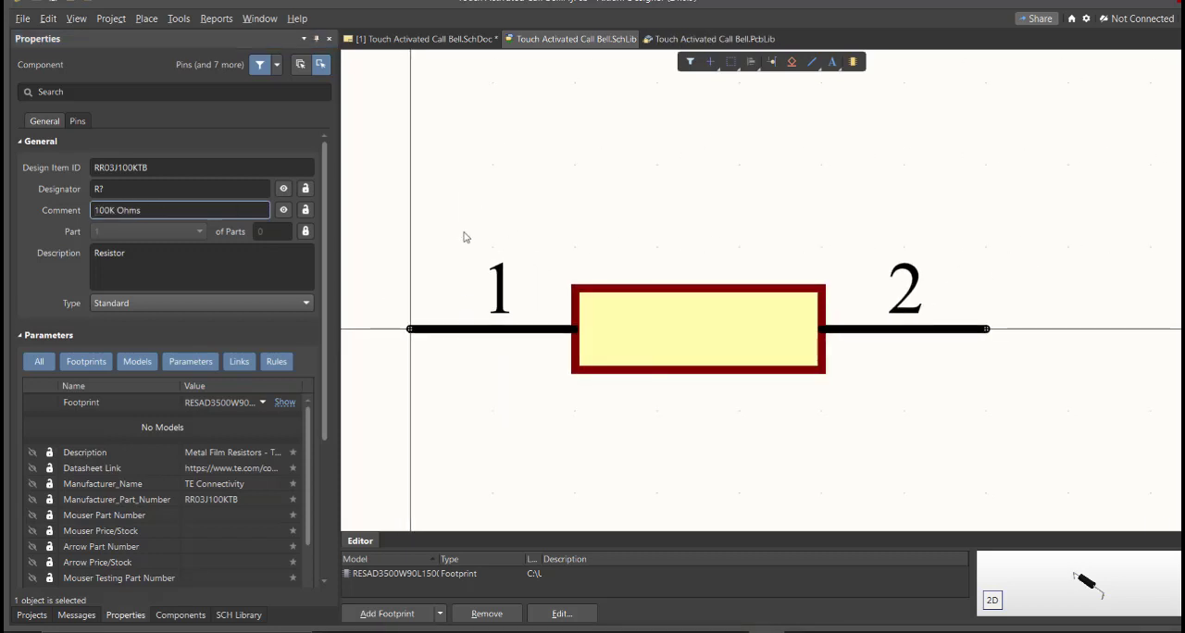
Step: Place the 100K Ohms resistor from the schematic library on the schematic, beside the existing RR03J100KTB resistor
left_click(239, 615)
left_click(63, 588)
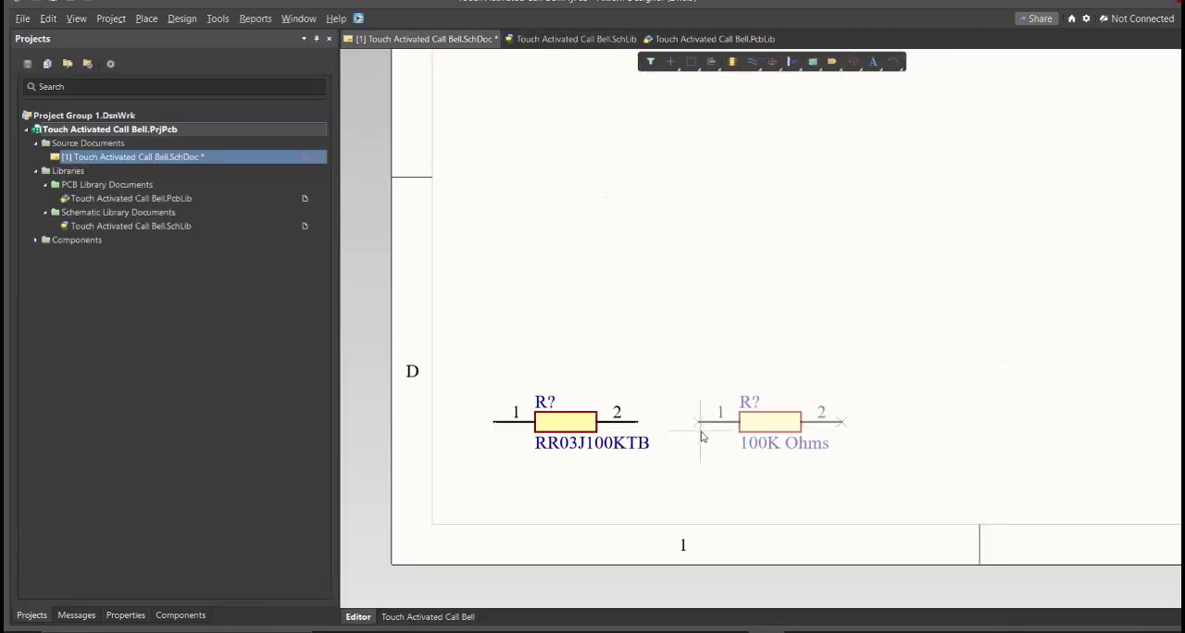
left_click(701, 432)
Step: Select both resistors and move them together up to row C of the schematic sheet
left_click_drag(772, 344, 603, 479)
left_click_drag(605, 428, 743, 205)
scroll(602, 338, "down", 4, "ctrl")
right_click_drag(820, 272, 722, 377)
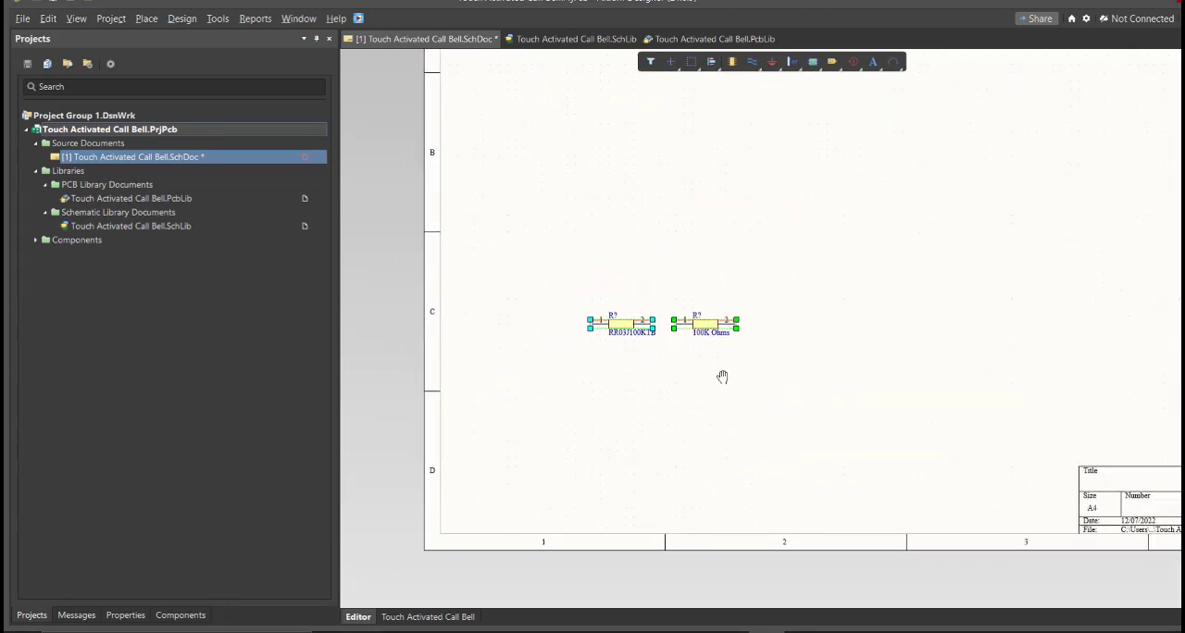
scroll(682, 341, "up", 5, "ctrl")
right_click_drag(682, 339, 775, 371)
scroll(775, 372, "down", 1, "ctrl")
left_click(860, 385)
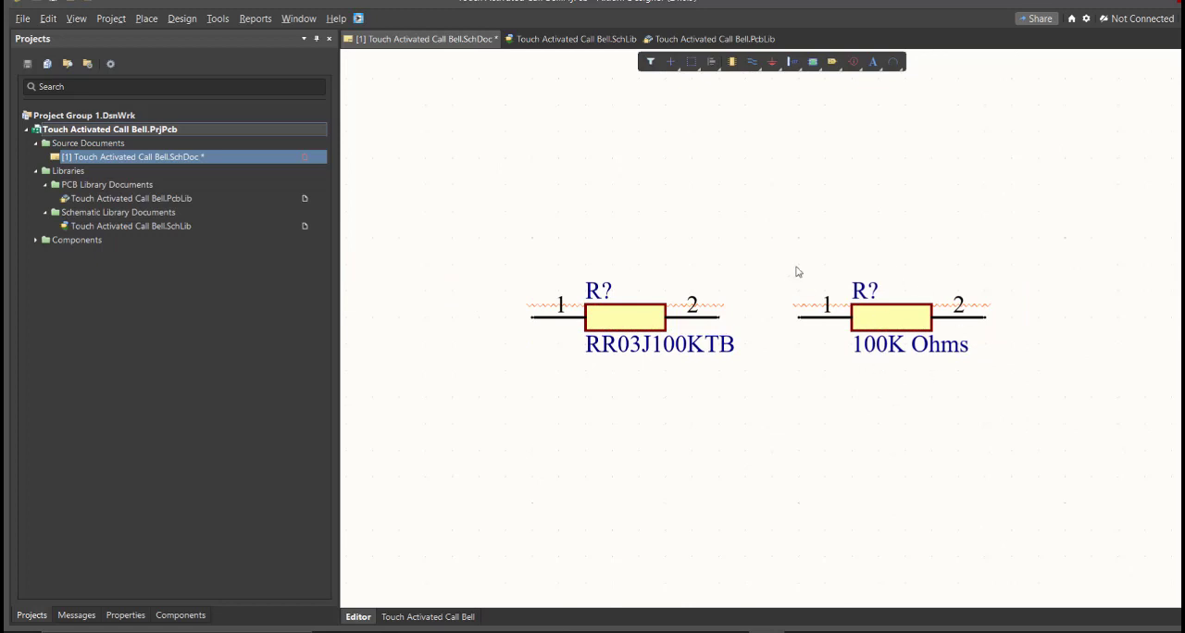
left_click_drag(783, 237, 530, 419)
left_click_drag(1049, 264, 859, 408)
Step: Switch to the Excel parts list and select the manufacturer part numbers in cells E2 to E7
left_click(769, 484)
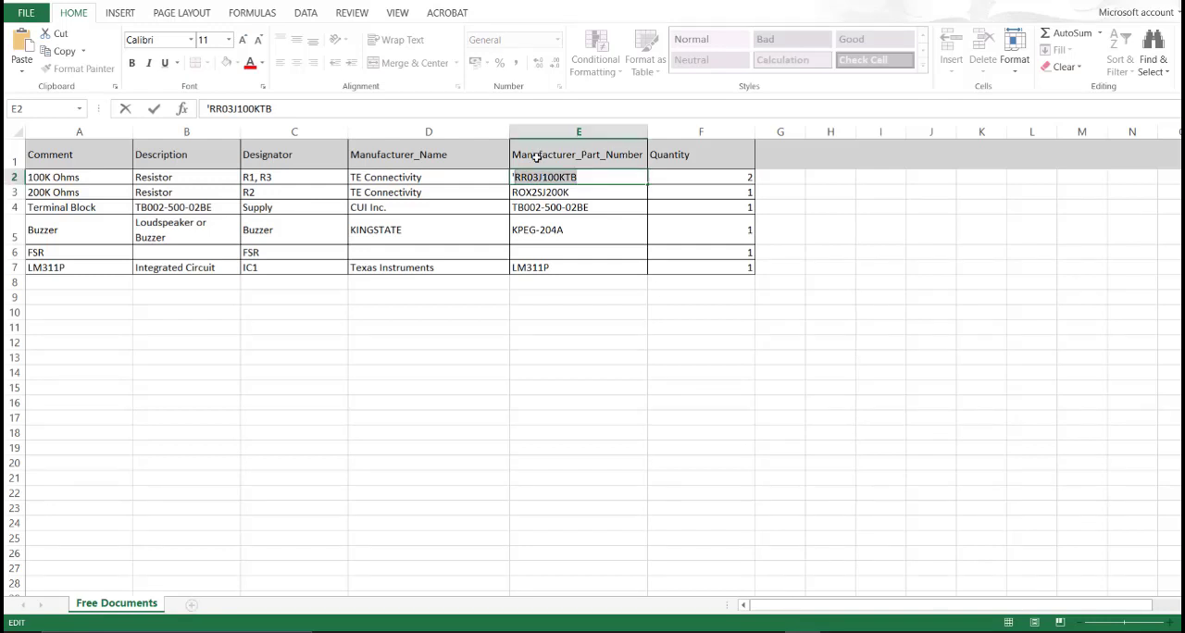
key("Down")
key("Down")
key("Down")
left_click_drag(583, 173, 574, 267)
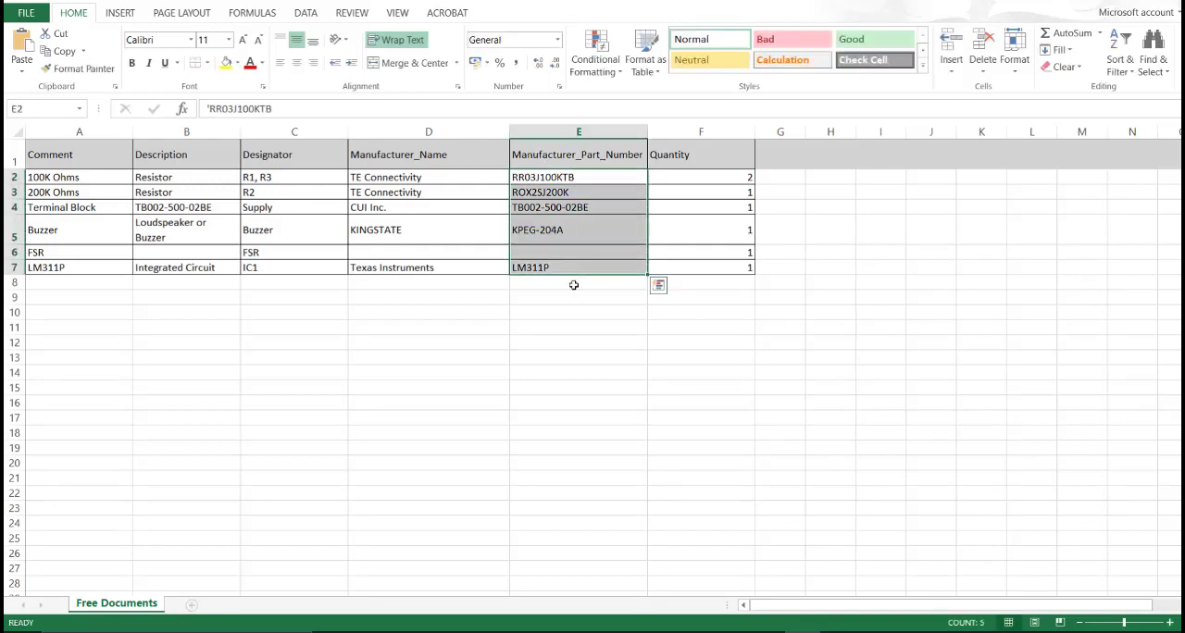
Step: Switch back to Altium Designer and examine each component's symbol and footprint model in the Touch Activated Call Bell schematic library, from FSR to TB002-500-02BE
left_click(766, 631)
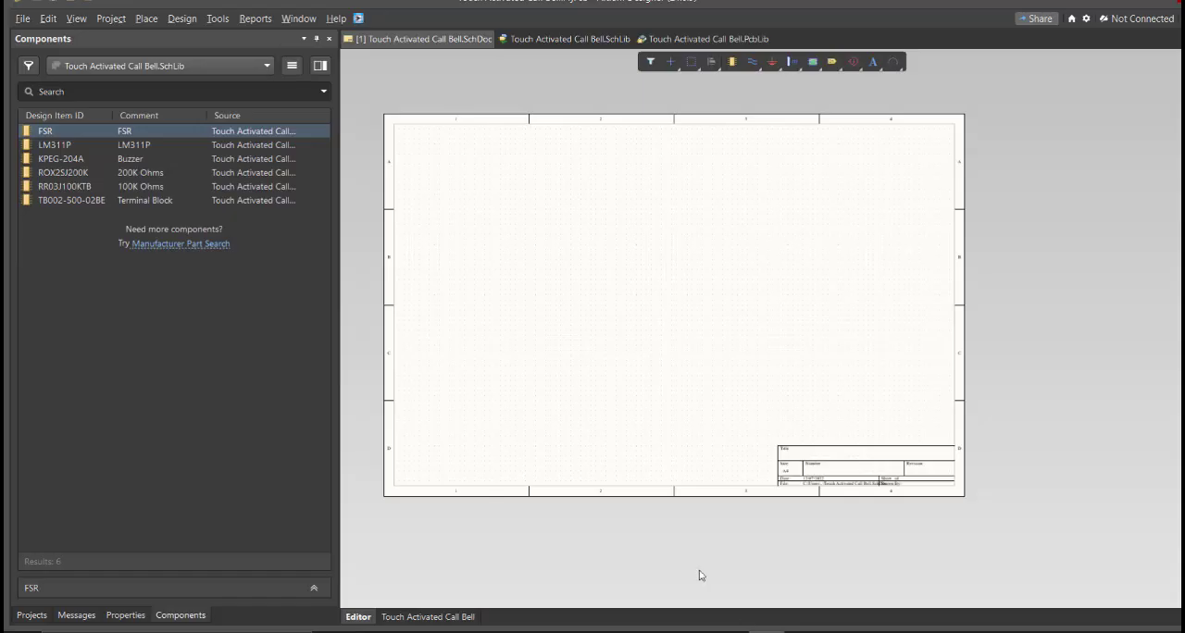
scroll(580, 381, "up", 2, "ctrl")
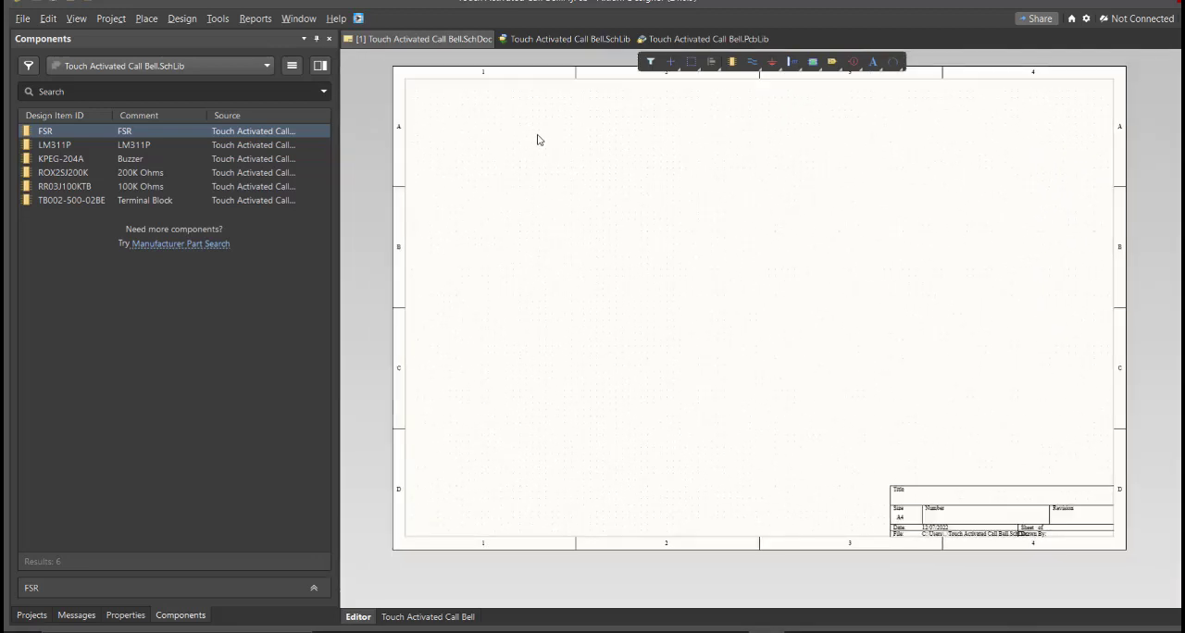
left_click(545, 42)
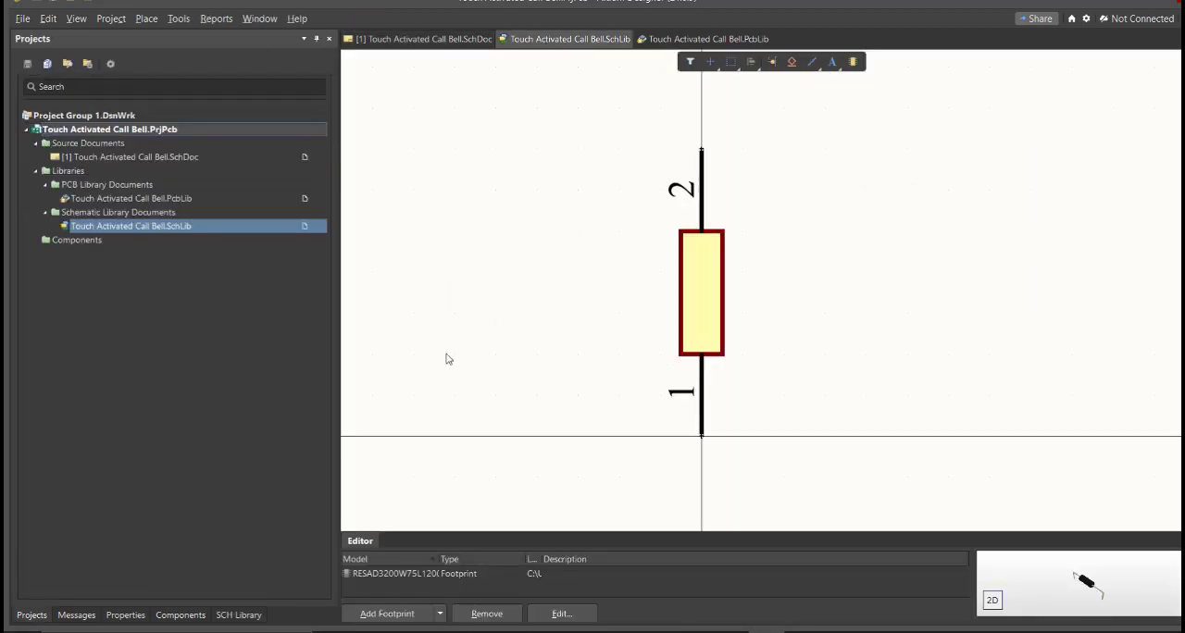
left_click(239, 615)
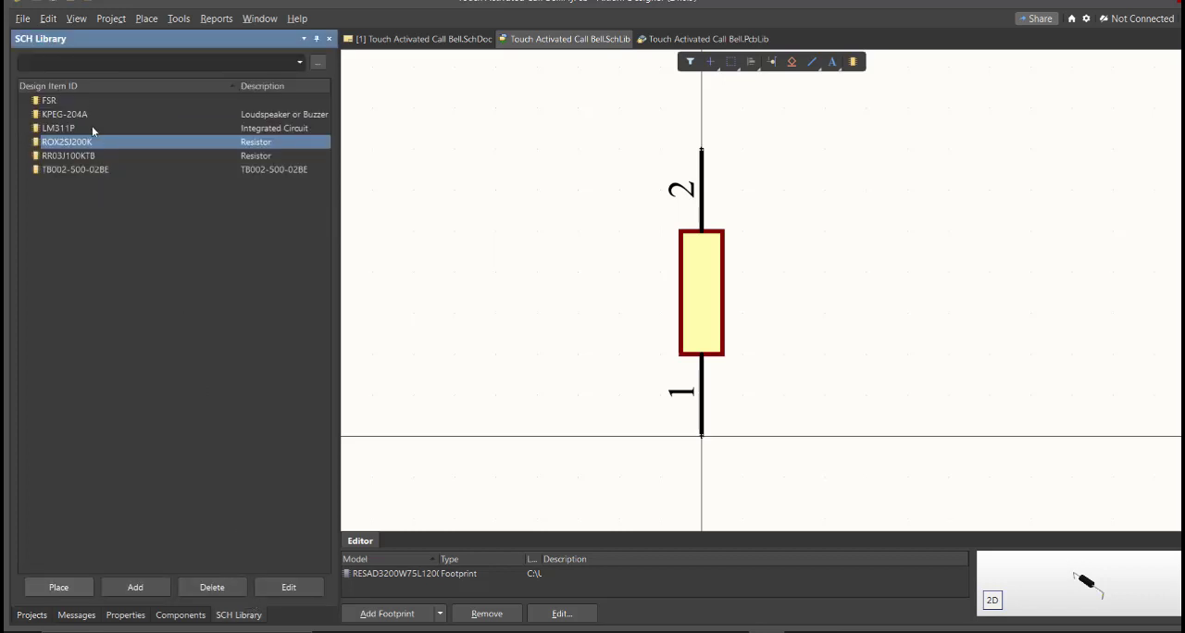
left_click(90, 101)
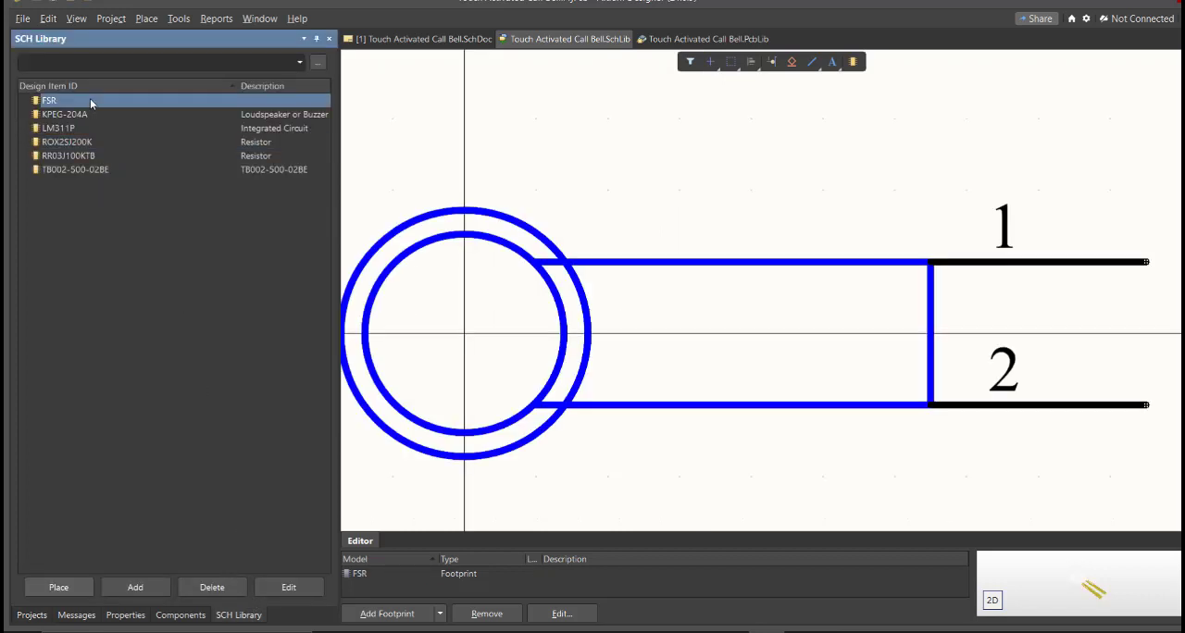
key("Down")
key("Down")
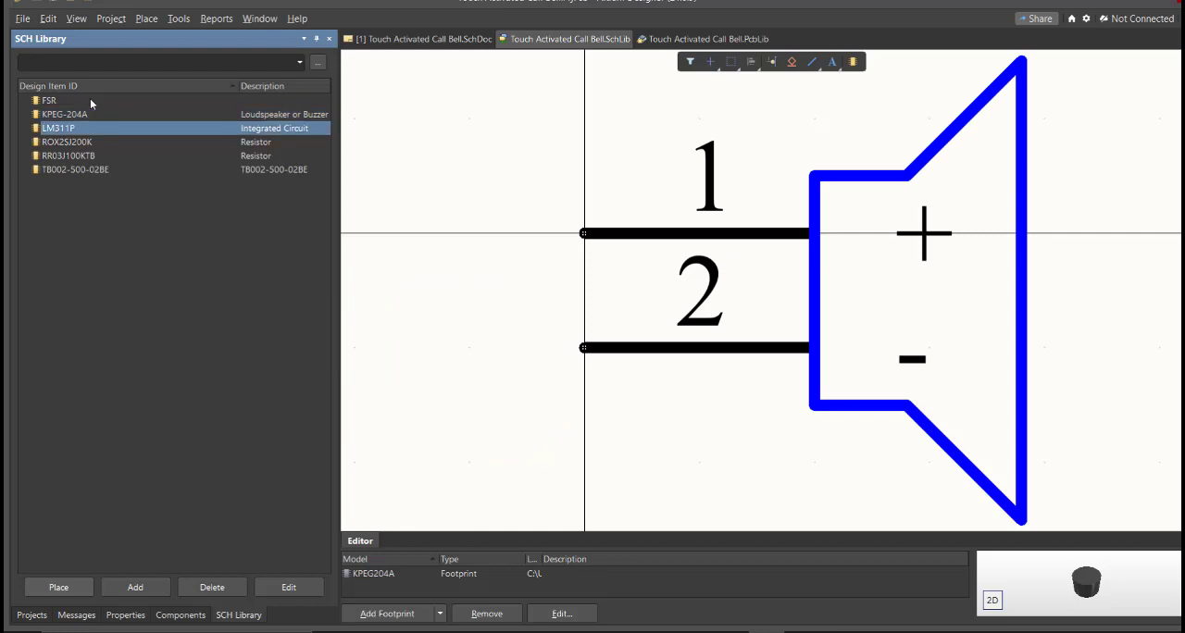
key("Down")
key("Down")
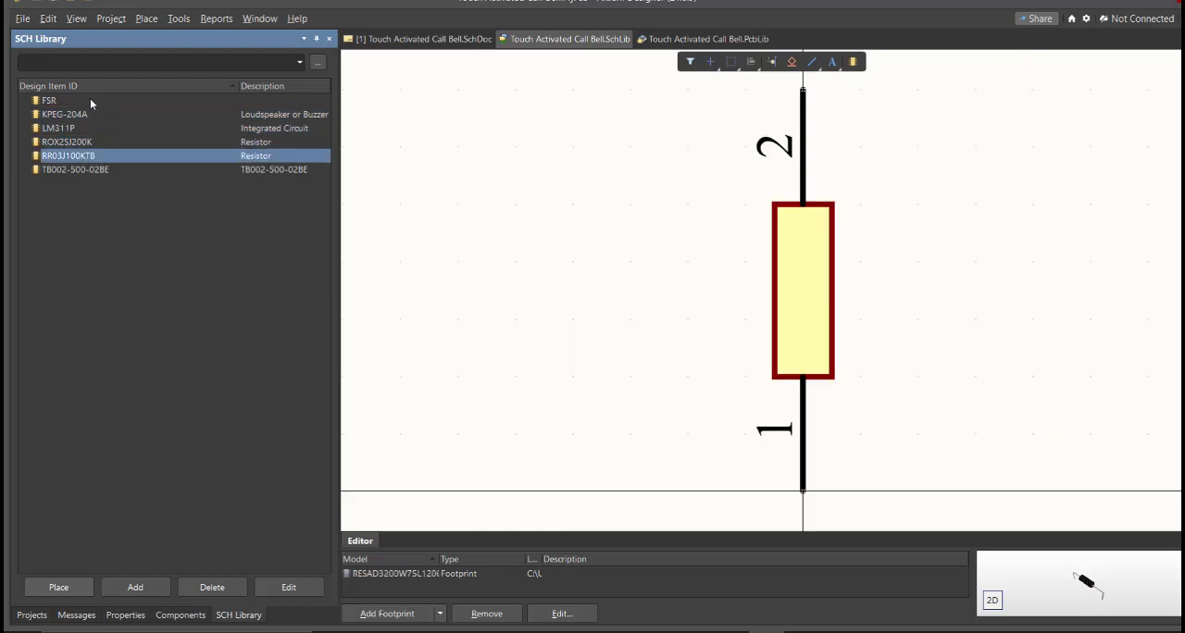
key("Down")
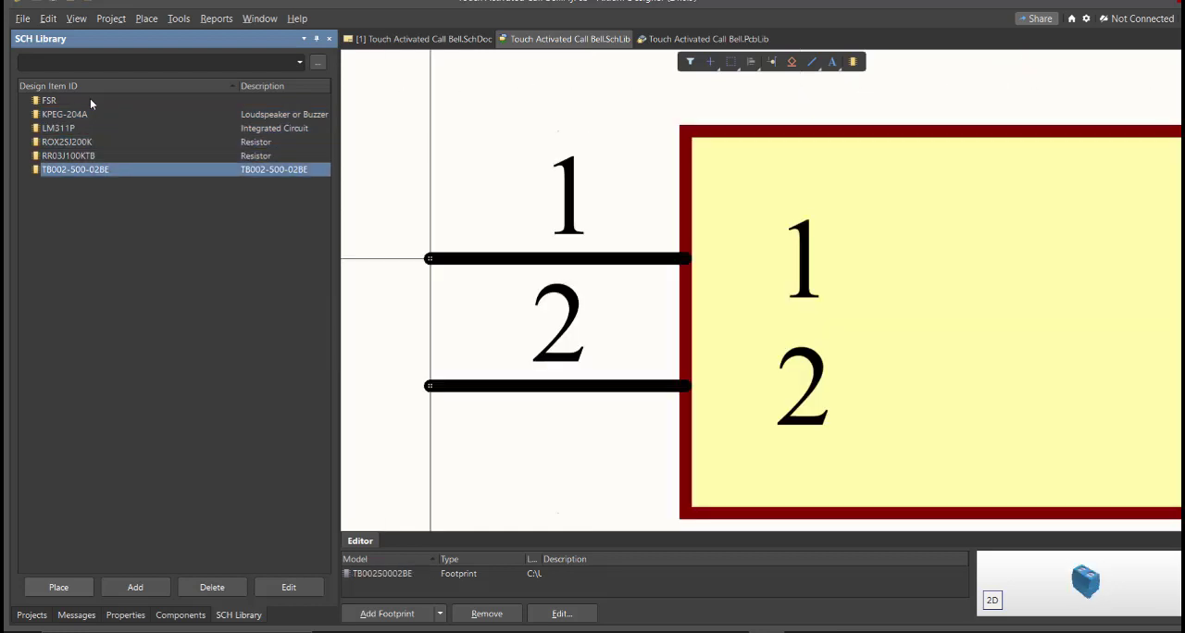
scroll(653, 232, "down", 3, "ctrl")
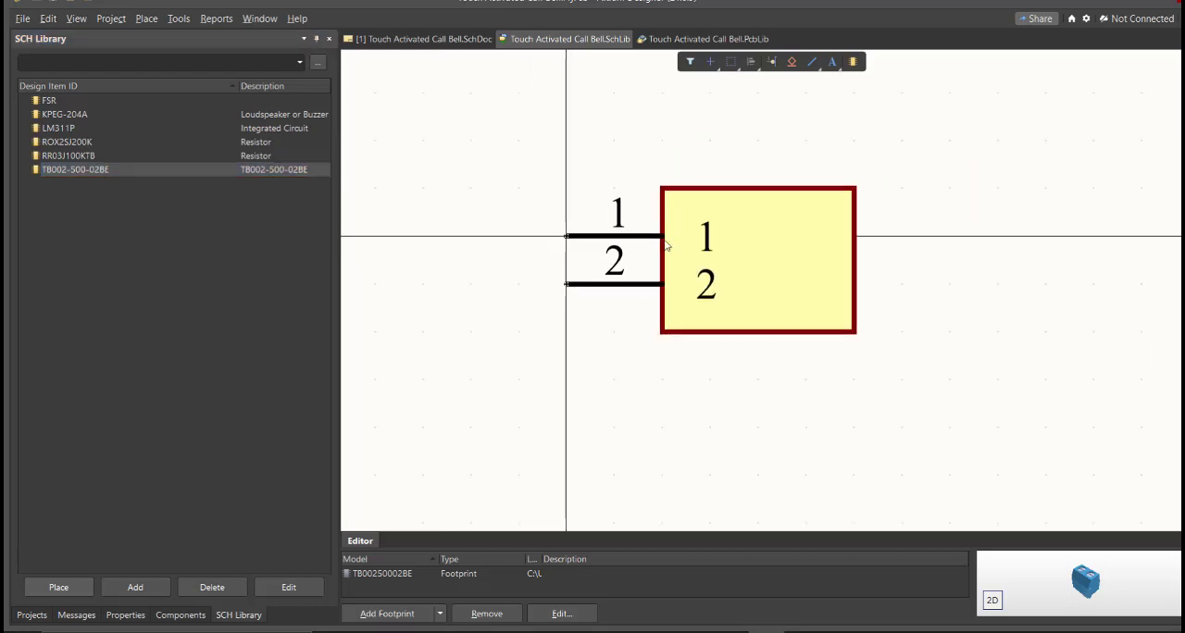
Step: Return to the Touch Activated Call Bell schematic sheet and show the components available from its schematic library
left_click(449, 44)
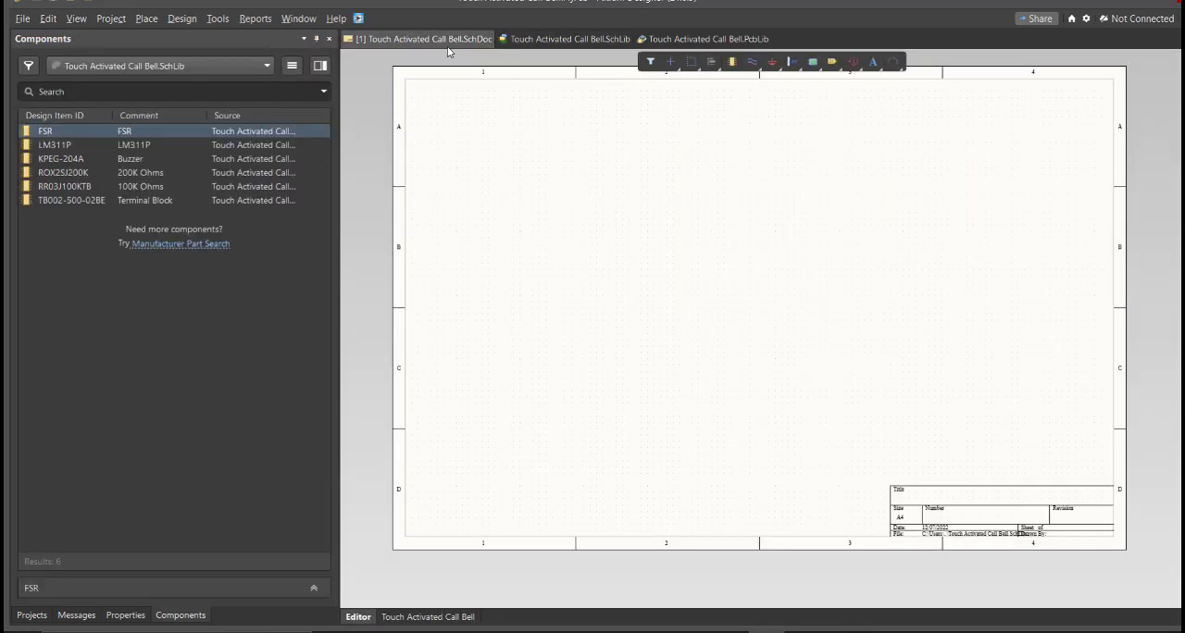
left_click(182, 616)
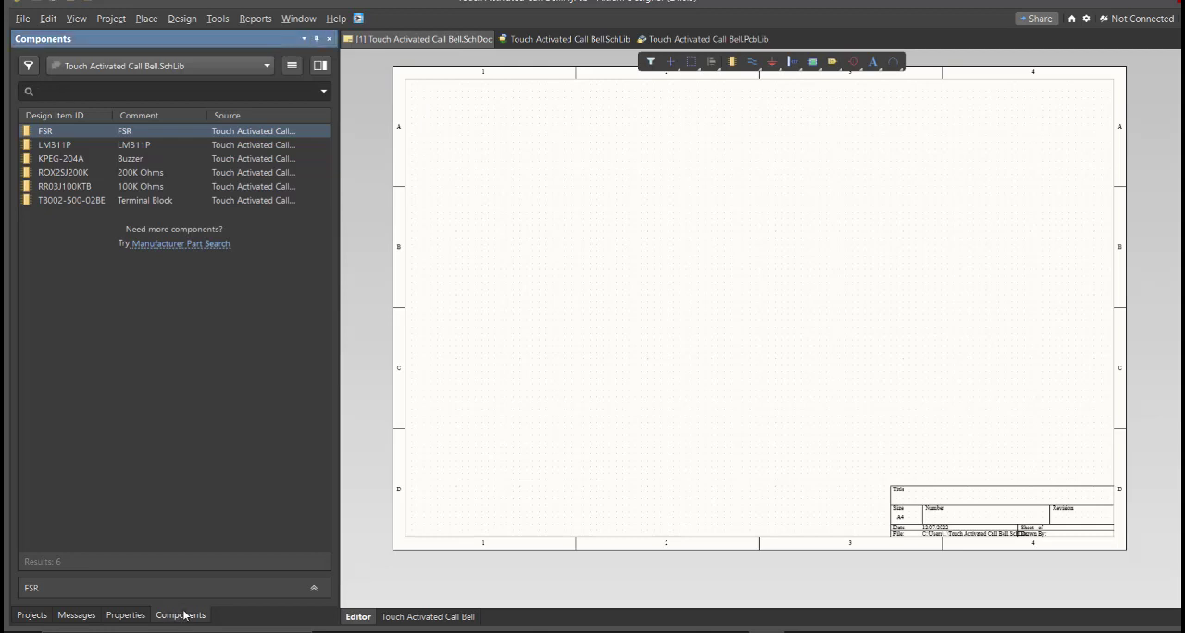
right_click_drag(535, 393, 524, 394)
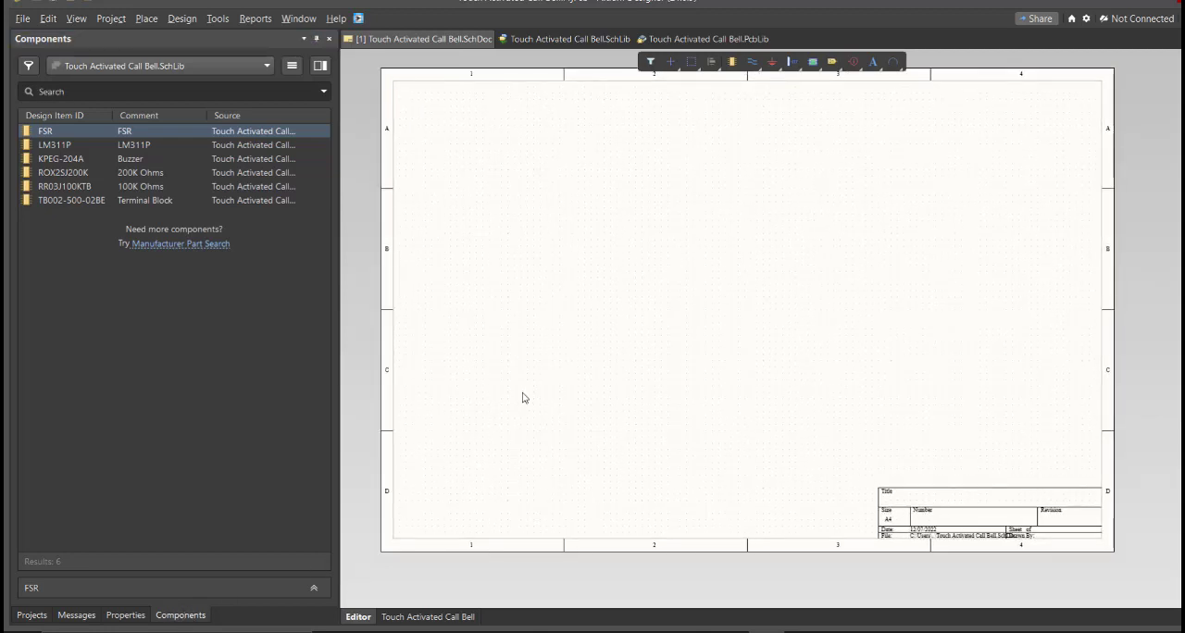
key("k")
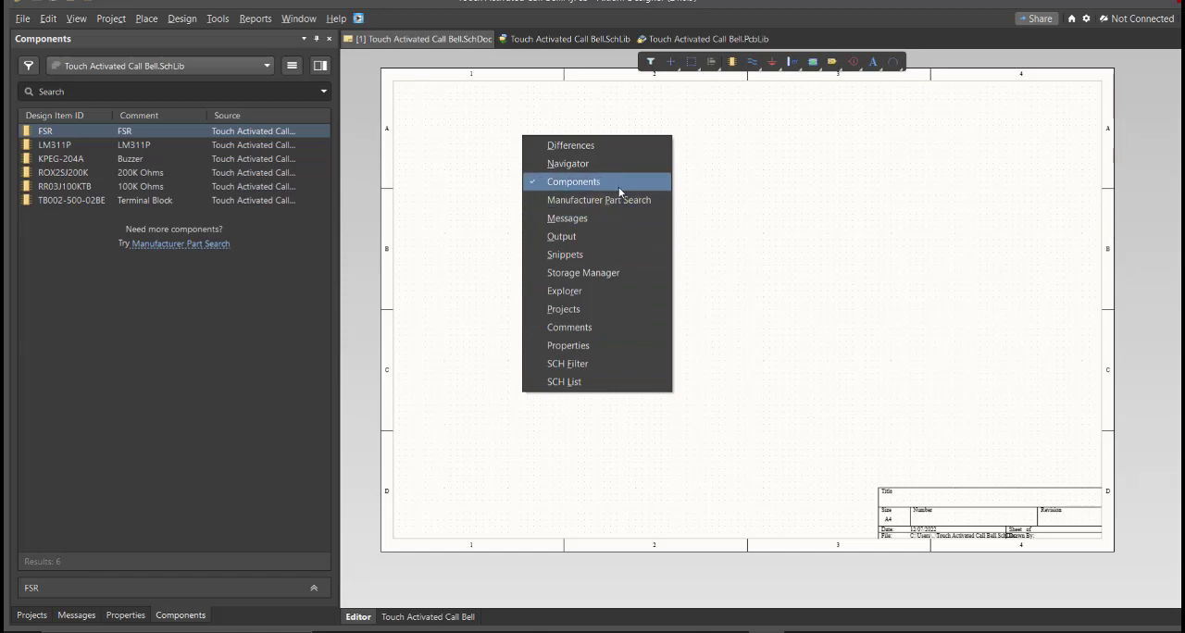
left_click(449, 236)
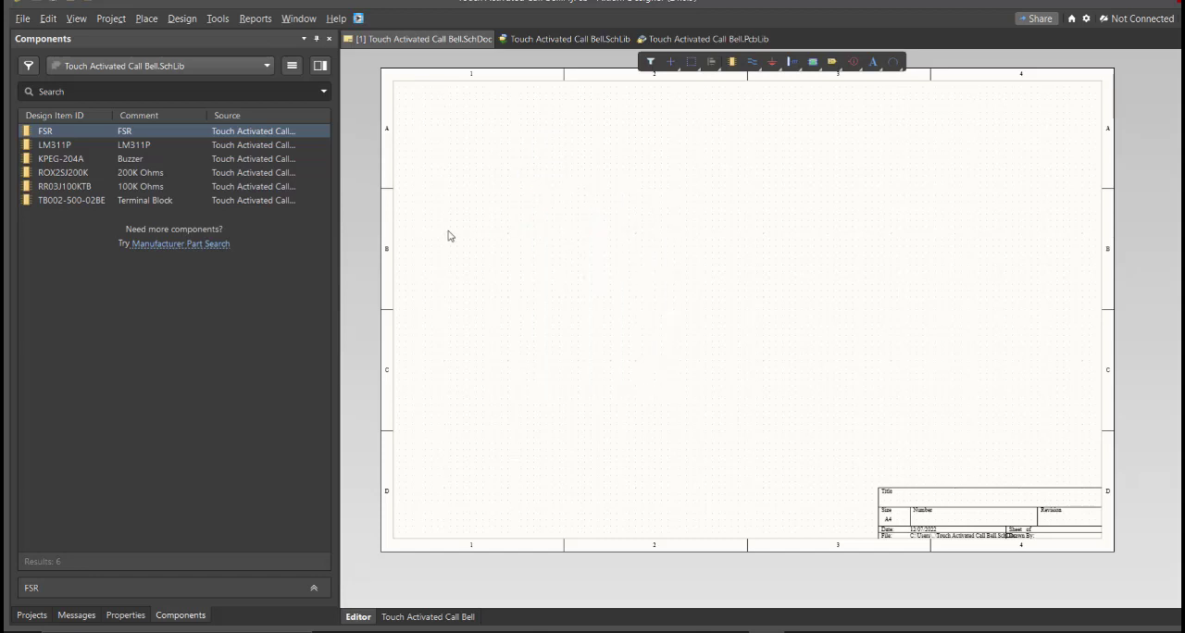
Step: Place the FSR, LM311P, Buzzer, 200K Ohms resistor, 100K Ohms resistor and Terminal Block around row B of the schematic sheet
left_click(108, 147)
left_click_drag(123, 132, 576, 283)
left_click_drag(93, 147, 693, 287)
left_click_drag(185, 175, 750, 271)
left_click_drag(256, 188, 794, 311)
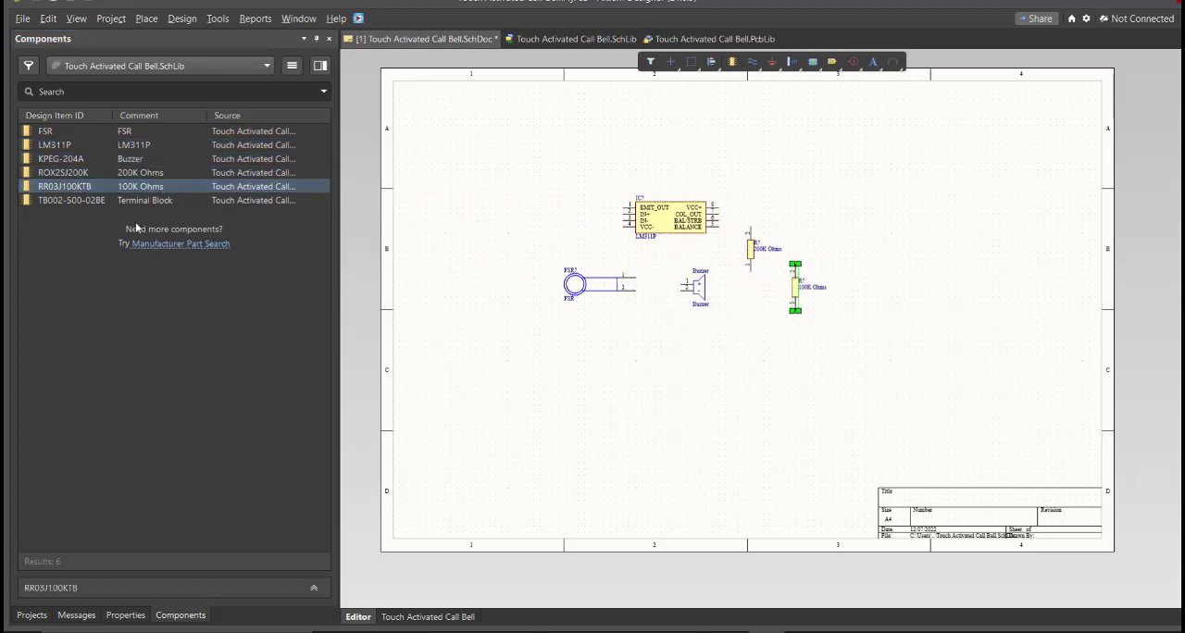
left_click_drag(72, 200, 857, 276)
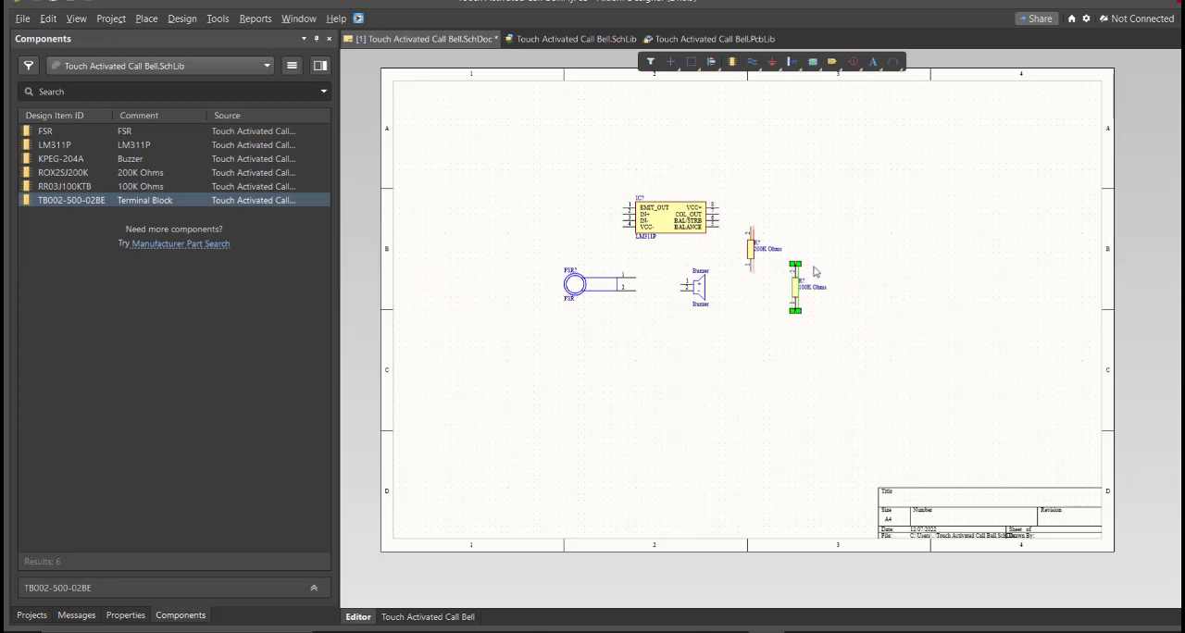
scroll(815, 271, "up", 5, "ctrl")
middle_click_drag(836, 272, 834, 269)
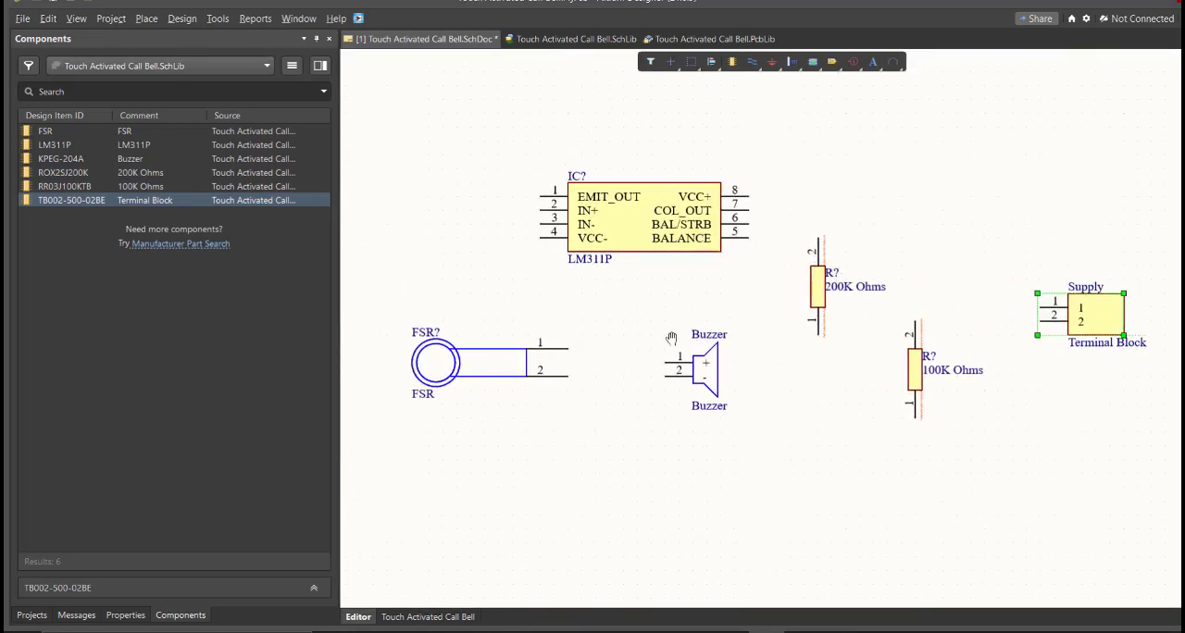
right_click_drag(671, 338, 698, 350)
middle_click_drag(698, 350, 706, 341)
right_click_drag(709, 340, 706, 345)
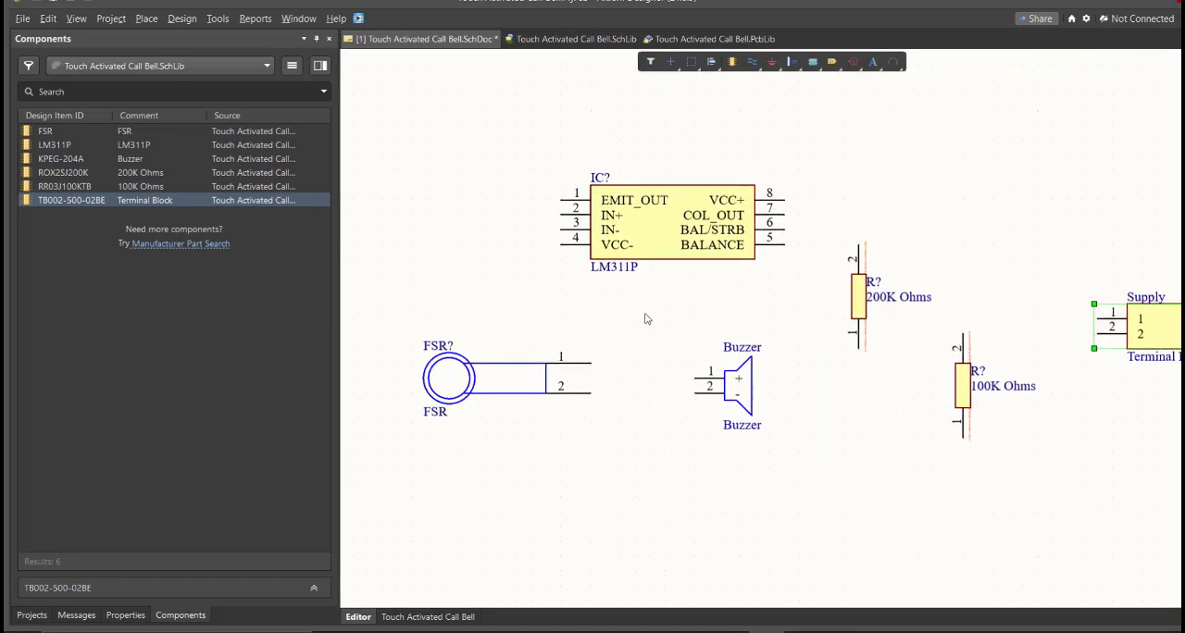
Step: Inspect the placed FSR component's properties, including its designator, and deselect it
double_click(462, 376)
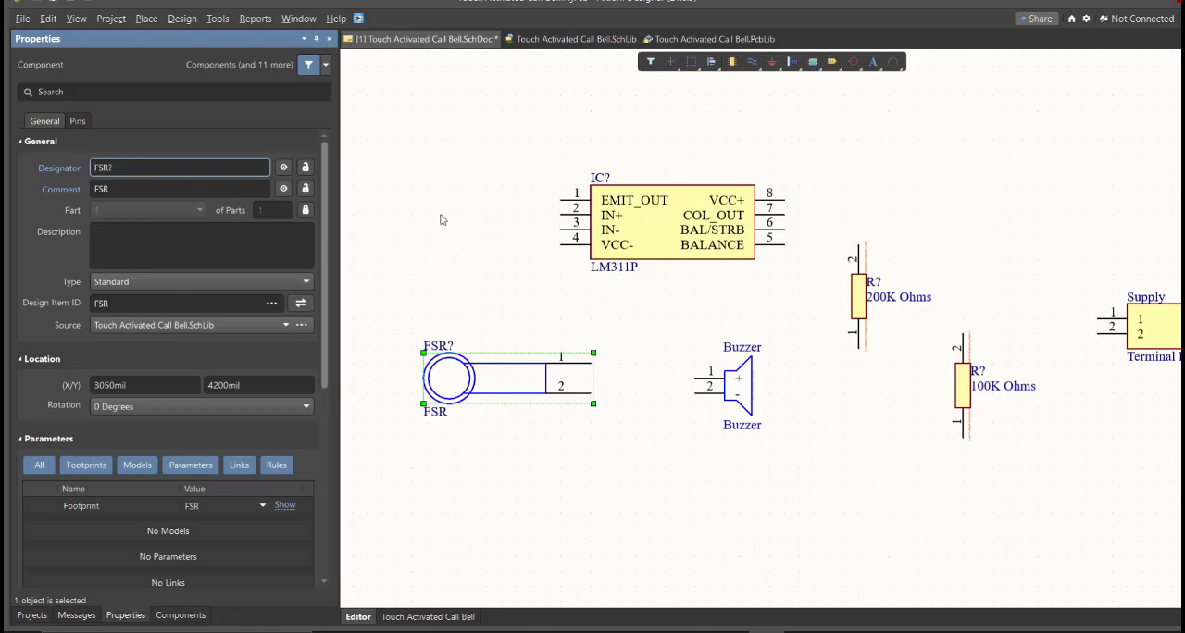
left_click(457, 261)
right_click_drag(449, 279, 432, 286)
middle_click_drag(432, 286, 442, 314)
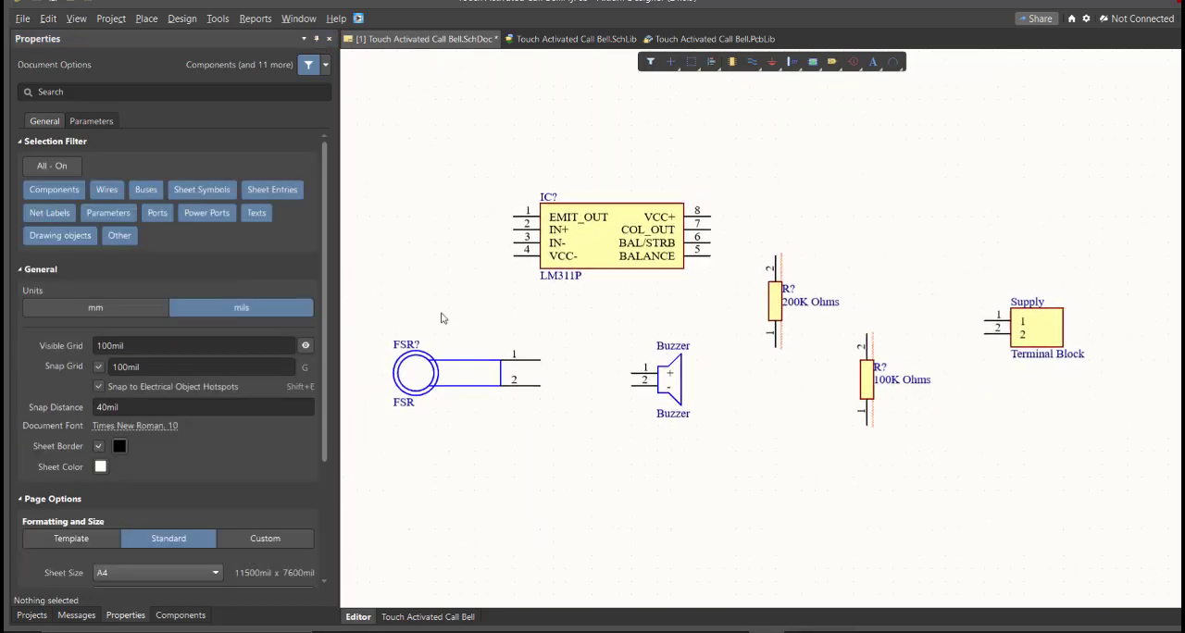
Step: Annotate the schematic and execute the change order that assigns the designators FSR1, IC1, R1 and R2
left_click(218, 19)
mouse_move(306, 192)
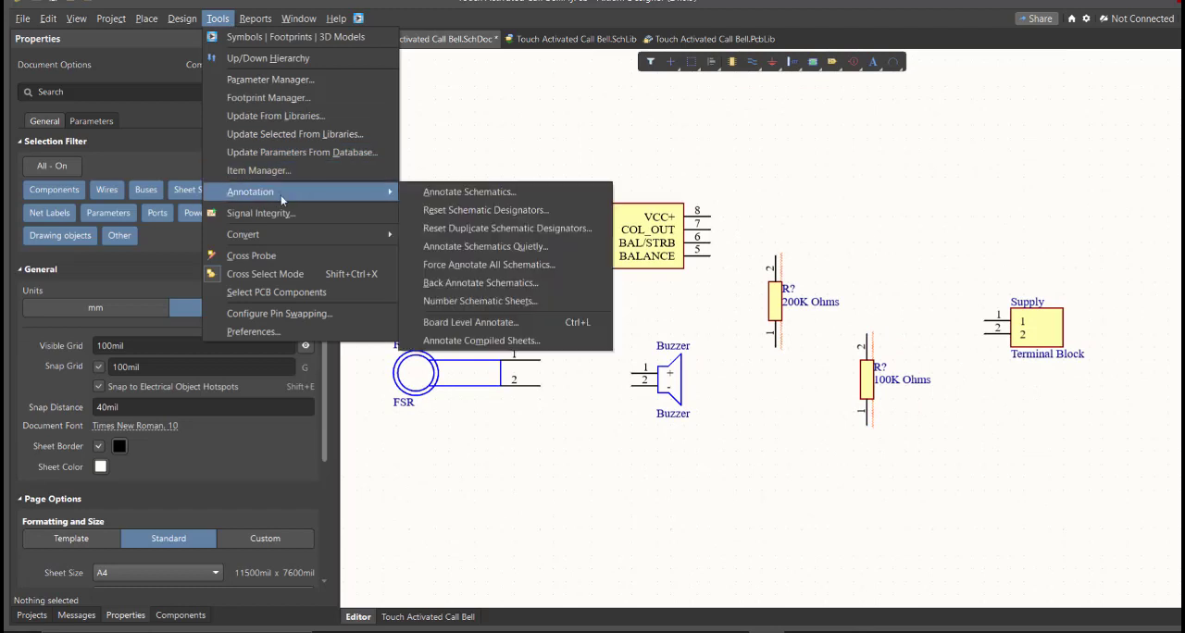
left_click(425, 196)
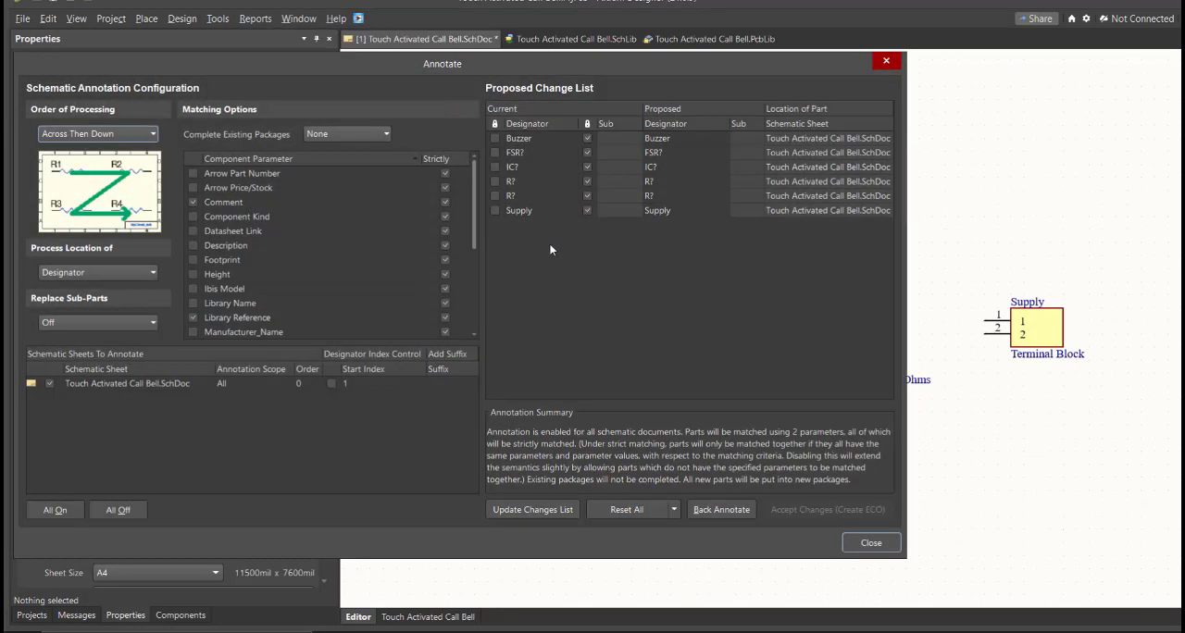
left_click(557, 512)
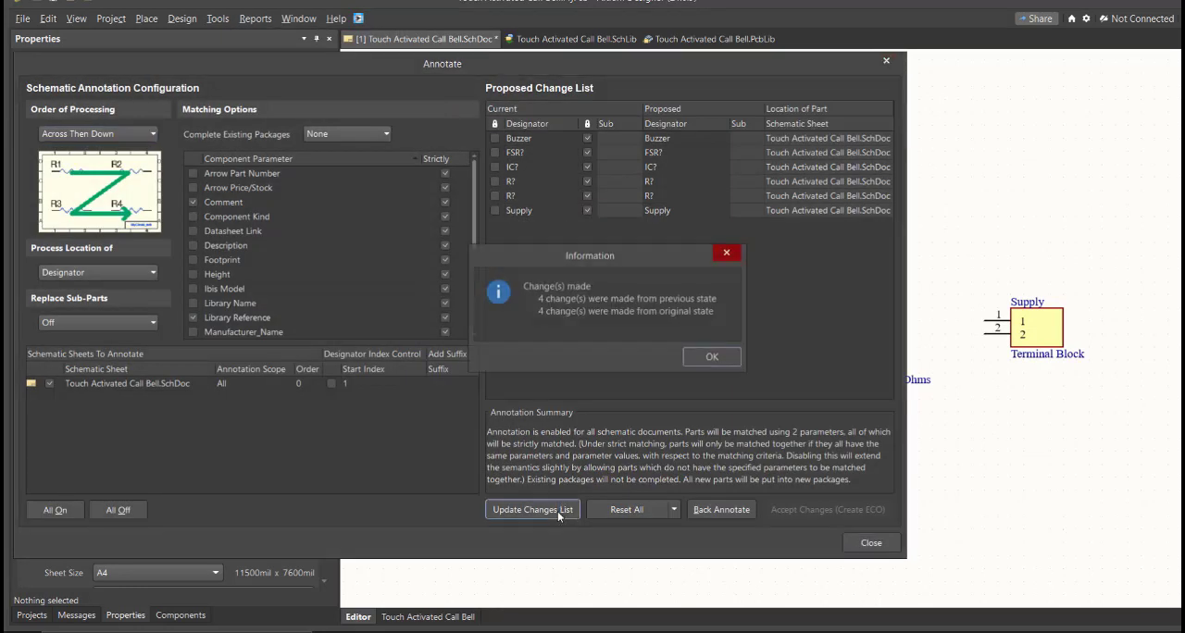
left_click(699, 361)
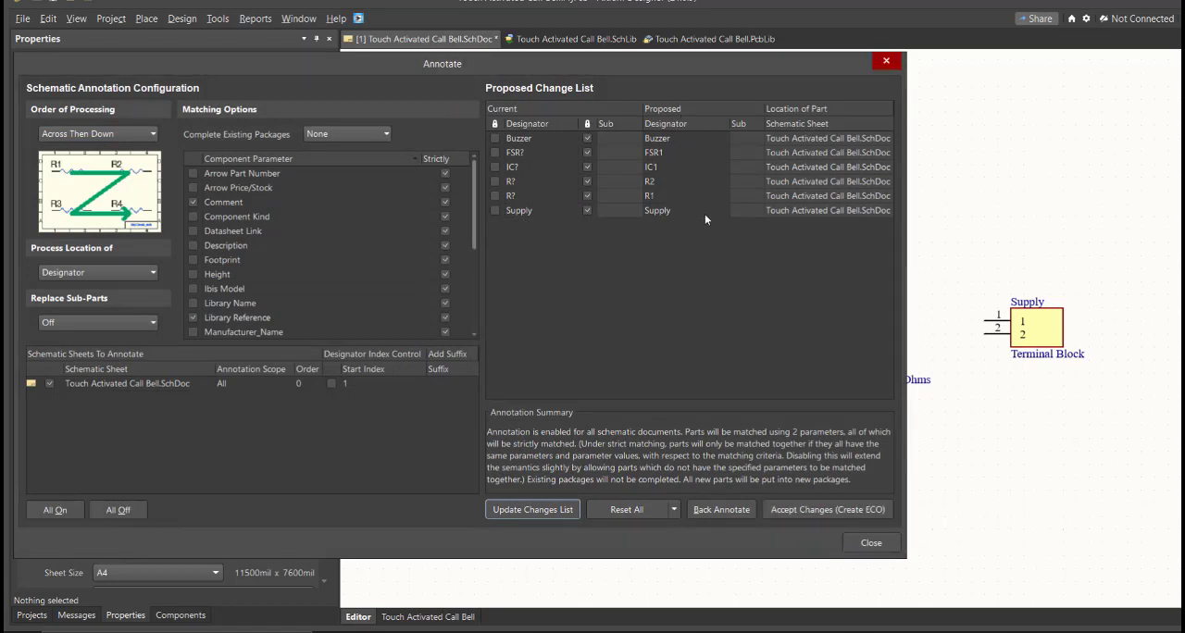
left_click(787, 510)
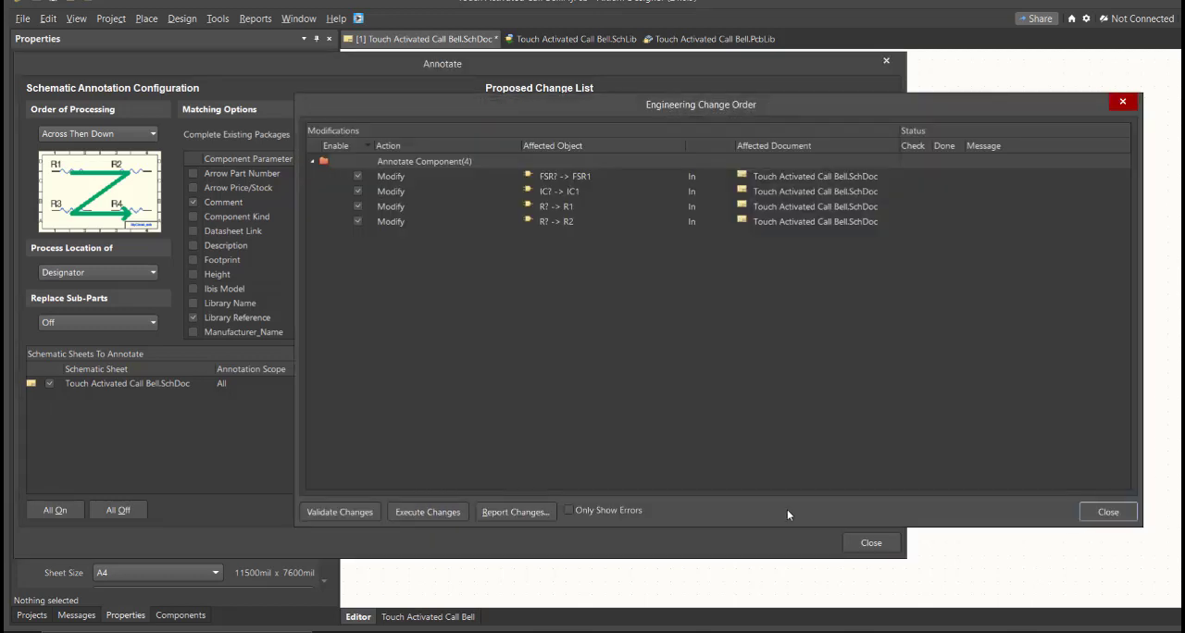
left_click(430, 510)
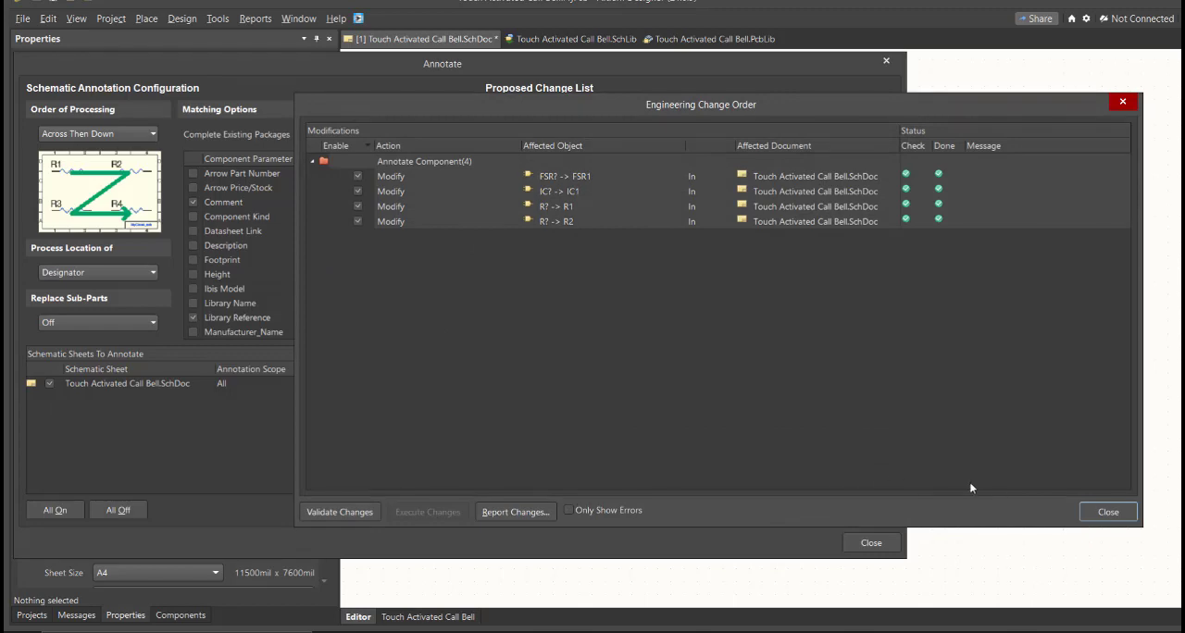
Step: Close the annotation dialogs and rearrange the parts, with resistors R1 100K, R2 200K and R3 100K between the FSR and the LM311P
left_click(1108, 512)
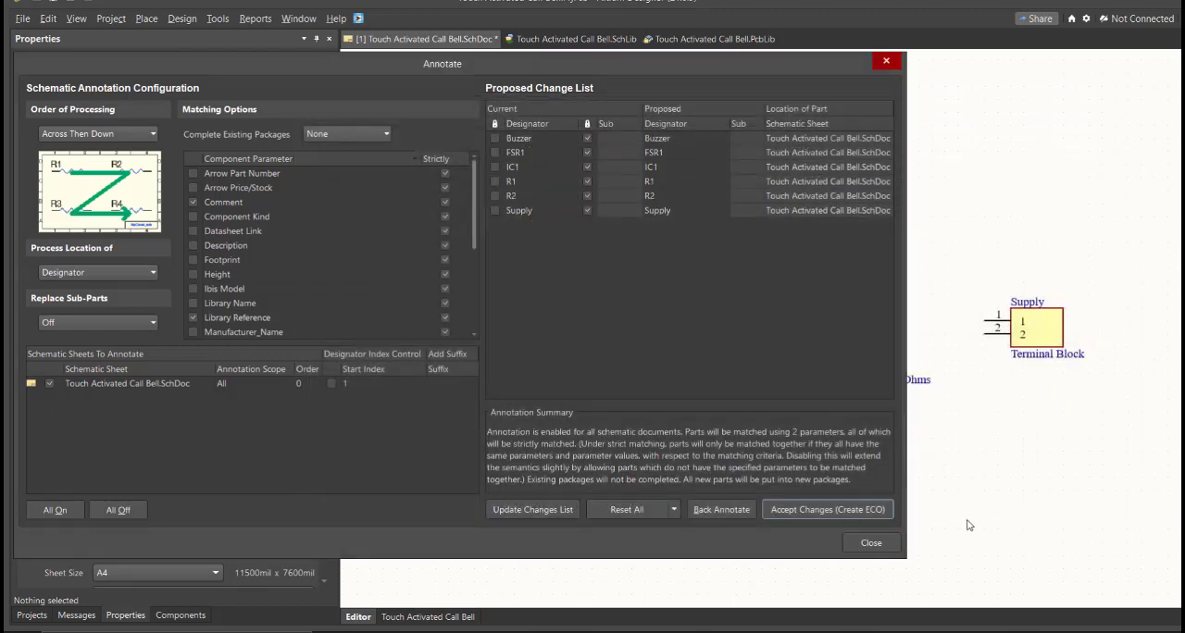
left_click(871, 544)
scroll(591, 321, "up", 2, "ctrl")
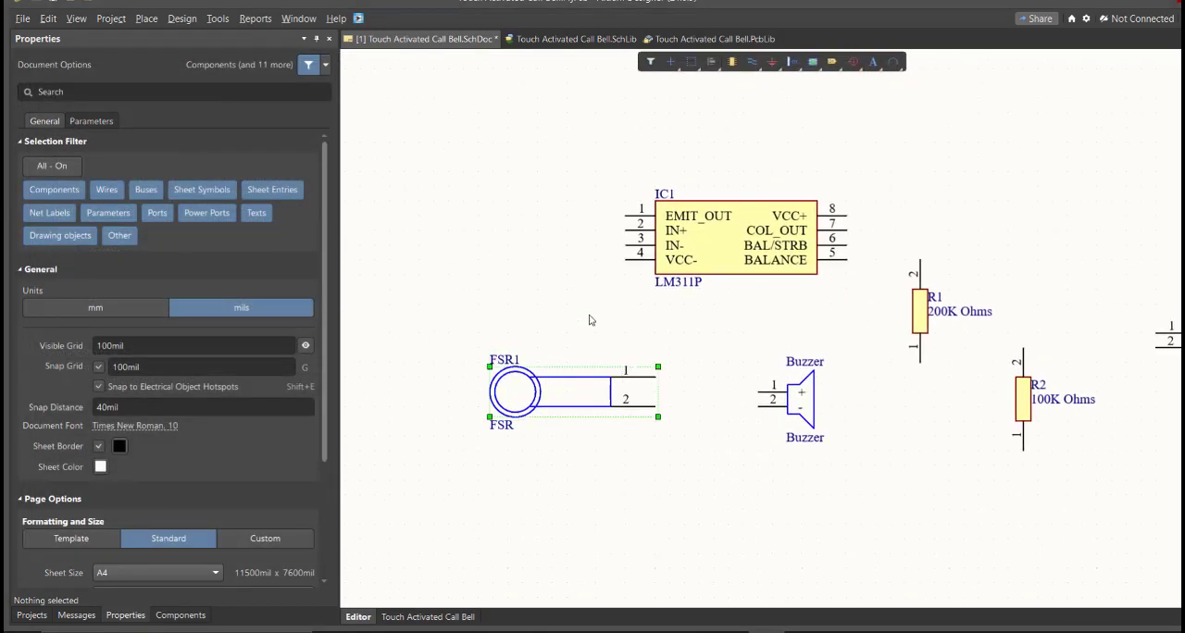
left_click(736, 236)
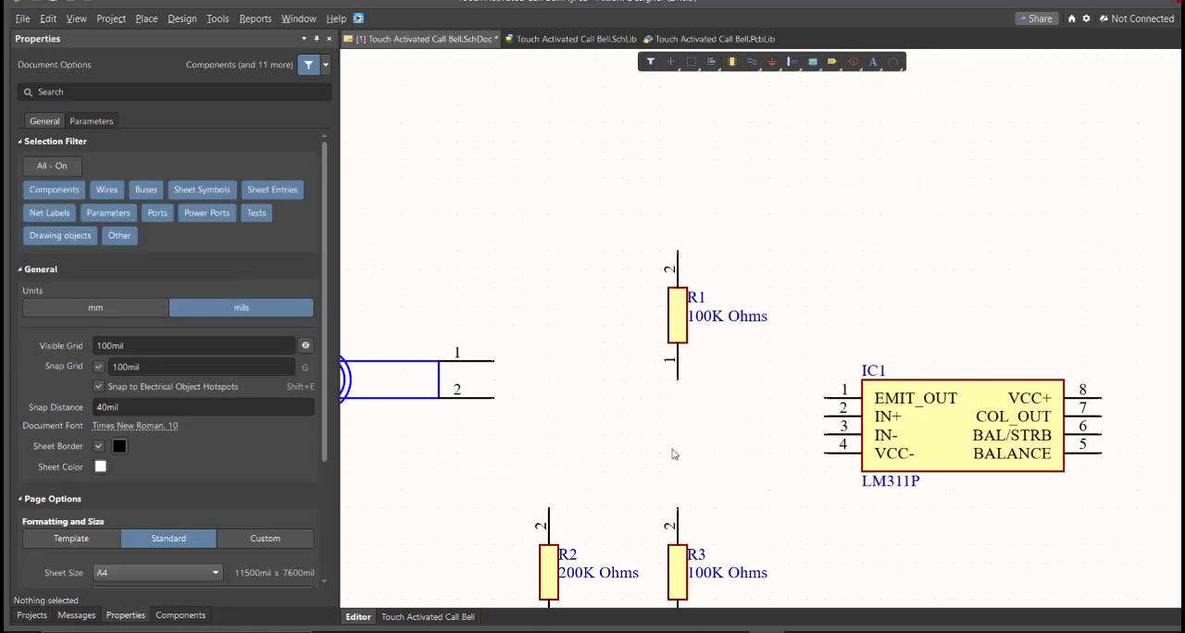
right_click_drag(624, 485, 704, 387)
scroll(689, 380, "up", 1, "ctrl")
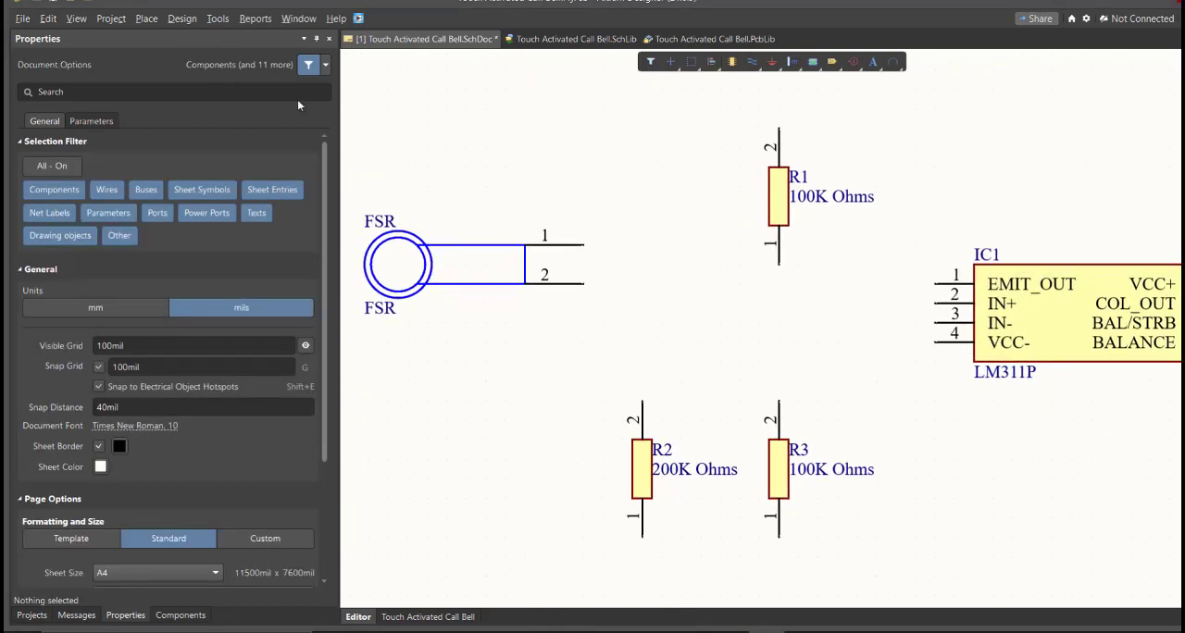
Step: Wire FSR pin 1 to R1 pin 2, and continue the connection from there to IC1 pin 4 (VCC-)
left_click(148, 25)
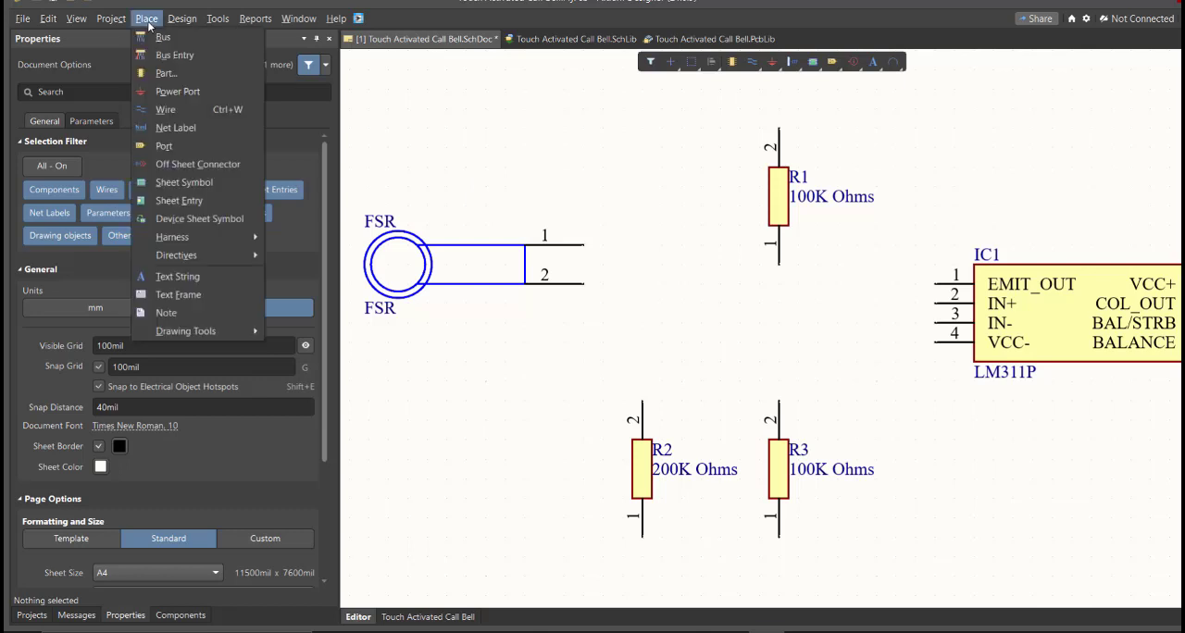
left_click(198, 110)
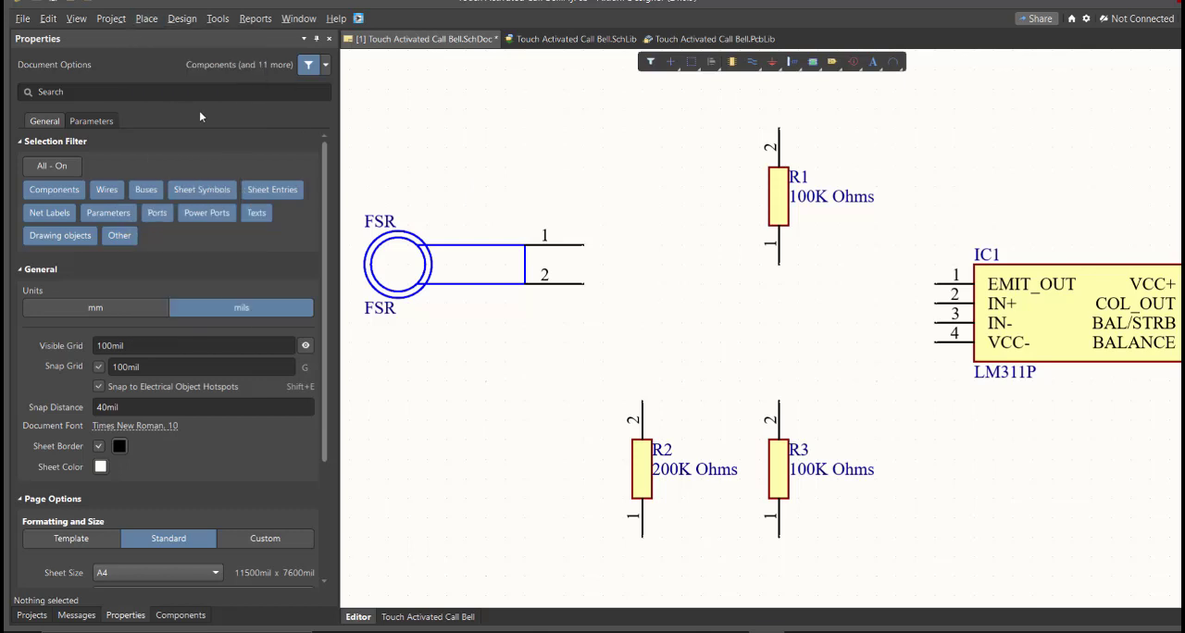
left_click(587, 250)
left_click(661, 188)
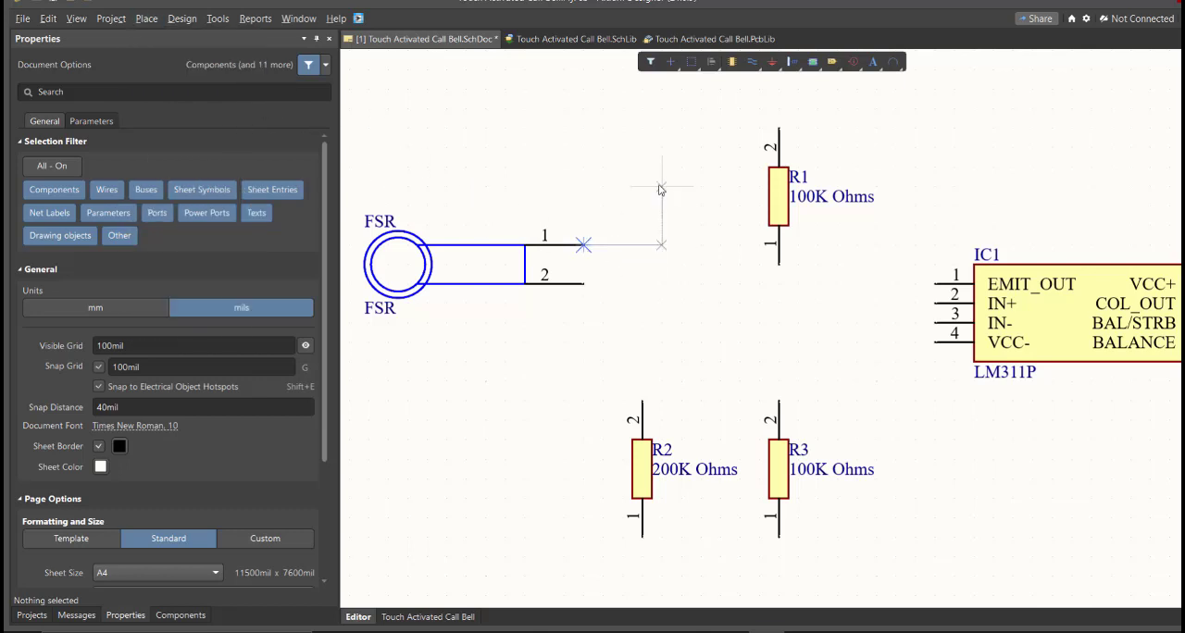
left_click(778, 129)
right_click_drag(811, 139, 683, 151)
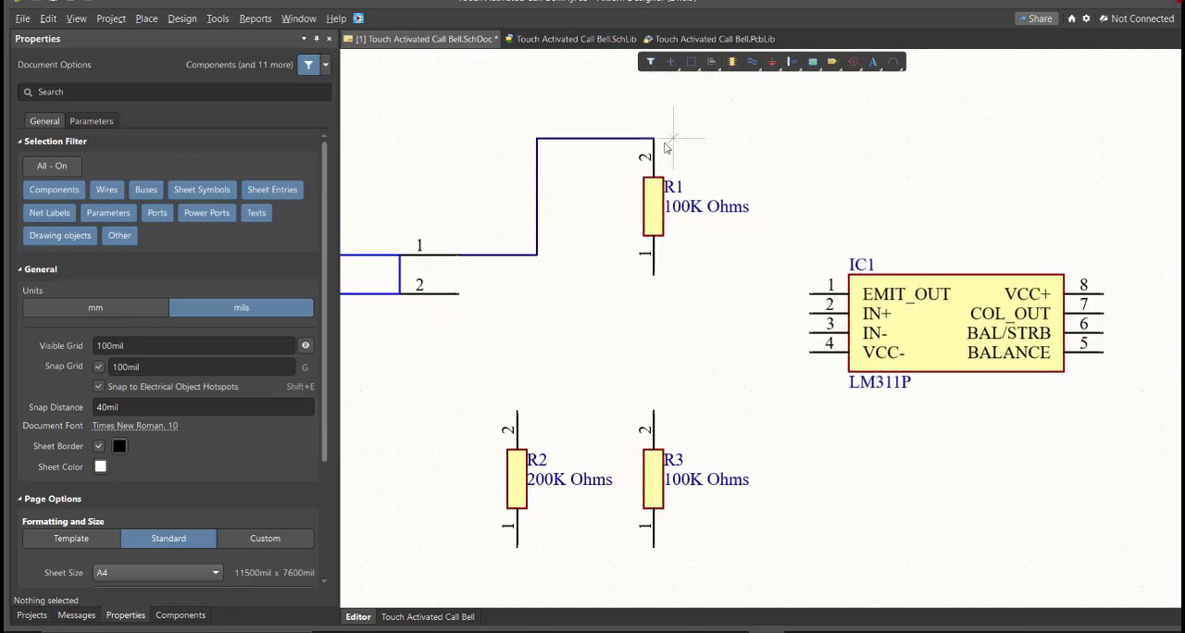
left_click(655, 139)
left_click(811, 343)
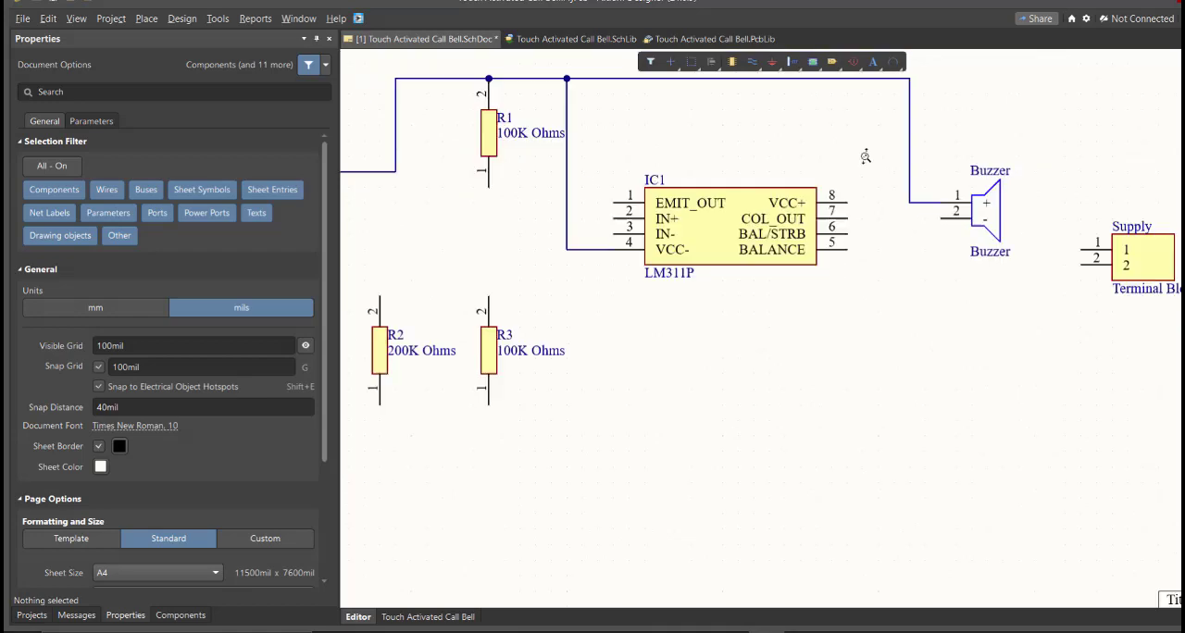
Step: Wire FSR pin 2 to R2 pin 2, and join R2 pin 1 to R3 pin 1 to start the lower rail
right_click_drag(415, 264, 572, 245)
middle_click_drag(572, 246, 574, 217)
left_click(444, 118)
left_click(529, 287)
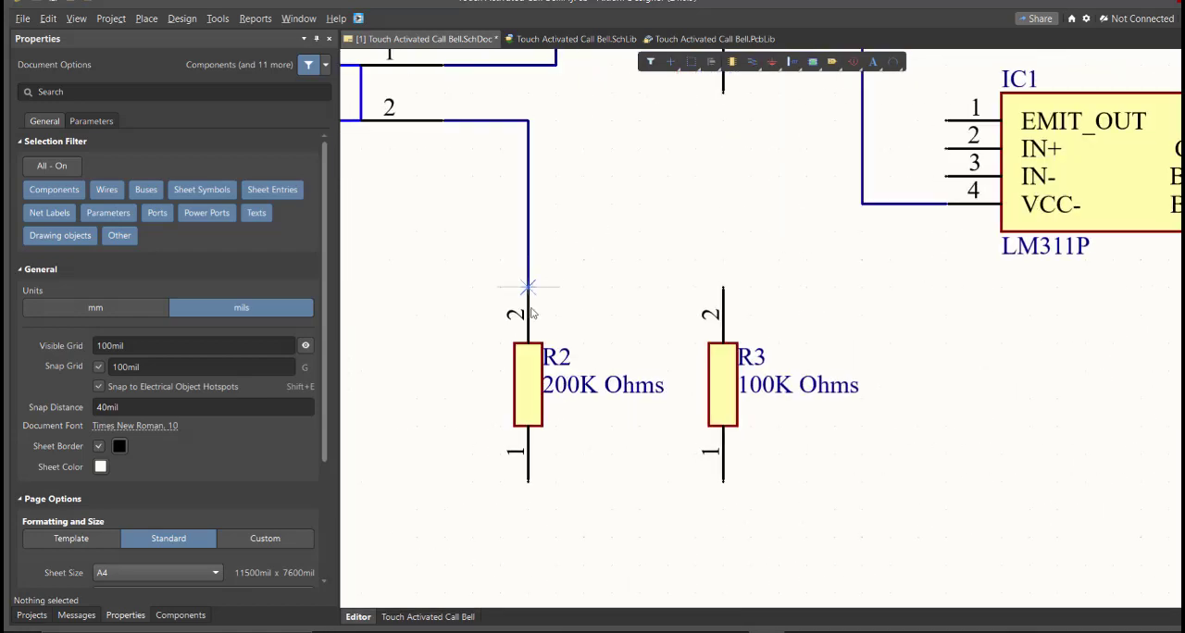
left_click(529, 481)
left_click(723, 535)
left_click(722, 482)
left_click(722, 535)
Step: Connect Buzzer pin 1 to the upper rail, and IC1 pins 1 (EMIT_OUT) and 8 (VCC+) to the lower rail
middle_click_drag(794, 468, 789, 491)
left_click(657, 247)
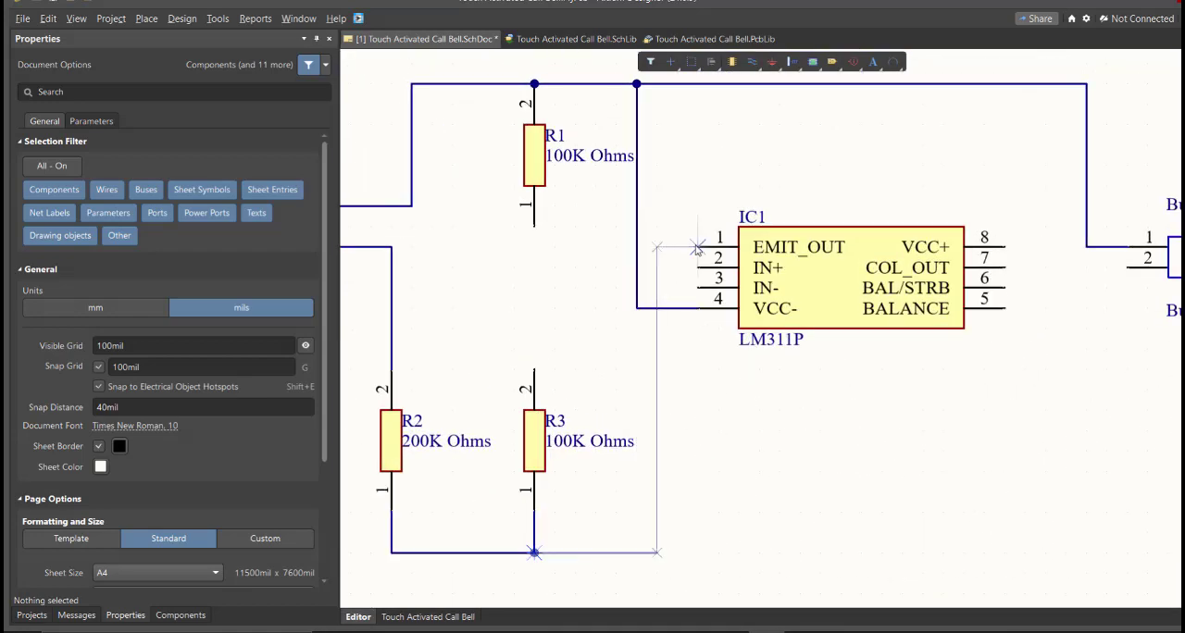
left_click(698, 247)
left_click(1005, 247)
left_click(1045, 554)
left_click(657, 554)
Step: Extend the lower rail from the IC1 VCC+ connection to pin 2 of the Supply terminal block
right_click_drag(993, 552, 750, 514)
left_click(803, 516)
left_click(1028, 292)
left_click(1068, 292)
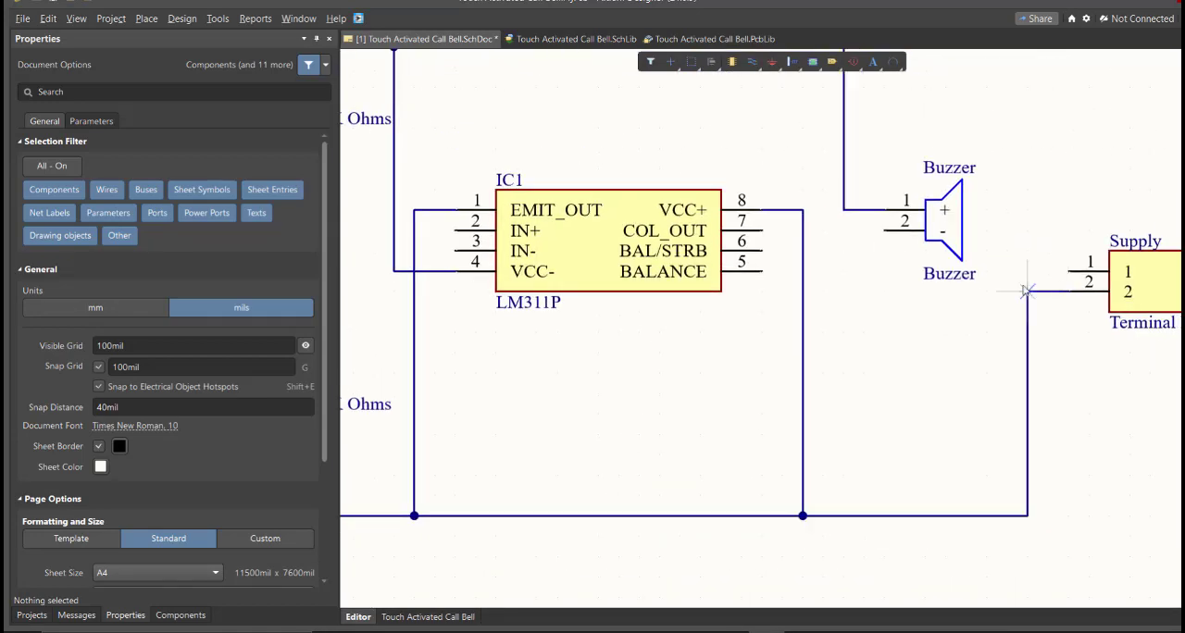
Step: Wire Buzzer pin 2 to IC1 pin 7 (COL_OUT), and Supply pin 1 to the upper rail
left_click(885, 231)
left_click(762, 231)
left_click(1068, 272)
scroll(1048, 198, "down", 3, "ctrl")
left_click(936, 113)
Step: Wire IC1 pin 2 (IN+) to R1 pin 1, and IC1 pin 3 (IN-) to the wire between FSR pin 2 and R2
scroll(639, 202, "up", 4, "ctrl")
scroll(699, 245, "up", 2, "ctrl")
right_click_drag(700, 245, 924, 345)
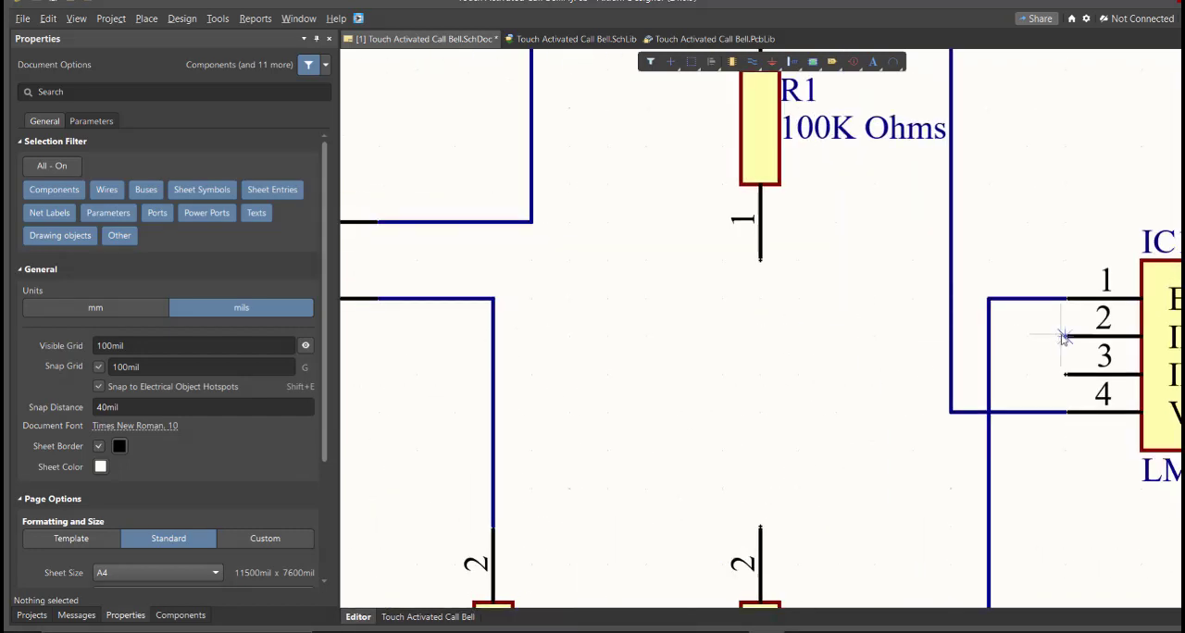
left_click(1065, 337)
left_click(762, 260)
left_click(1065, 375)
left_click(493, 374)
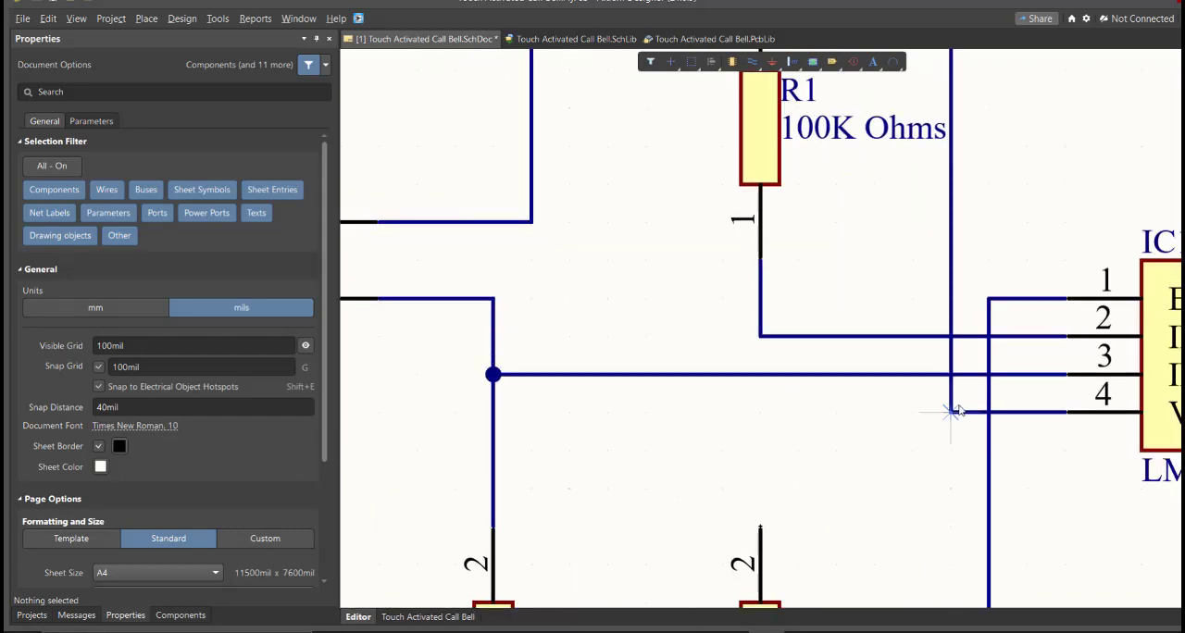
Step: Wire R3 pin 2 up to the connection between R1 pin 1 and the IC1 IN+ pin, and finish wiring
scroll(957, 410, "down", 3, "ctrl")
right_click_drag(958, 410, 801, 311)
left_click(701, 368)
scroll(702, 333, "up", 2, "ctrl")
left_click(696, 256)
scroll(688, 250, "down", 3, "ctrl")
right_click(785, 299)
Step: Place No ERC markers on the unused IC1 pins 6 (BAL/STRB) and 5 (BALANCE)
scroll(804, 271, "up", 3, "ctrl")
key("p")
key("v")
key("n")
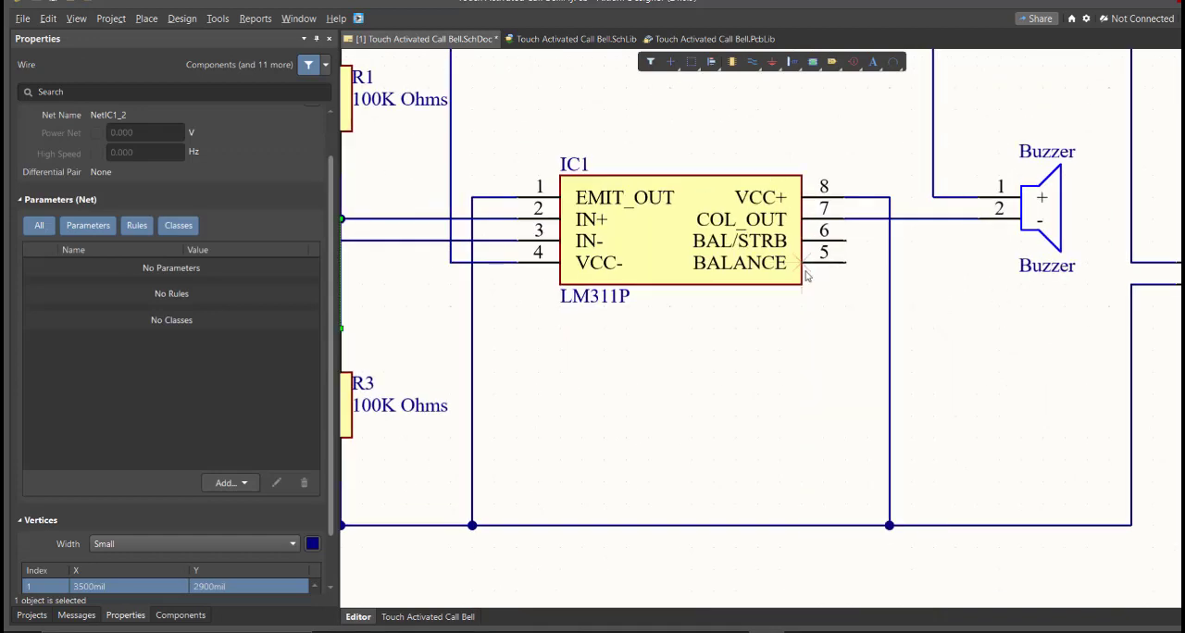
left_click(846, 241)
left_click(846, 263)
right_click(912, 302)
Step: Clear the wire selection and save the schematic document
scroll(718, 297, "down", 6, "ctrl")
left_click(570, 366)
key("ctrl+s")
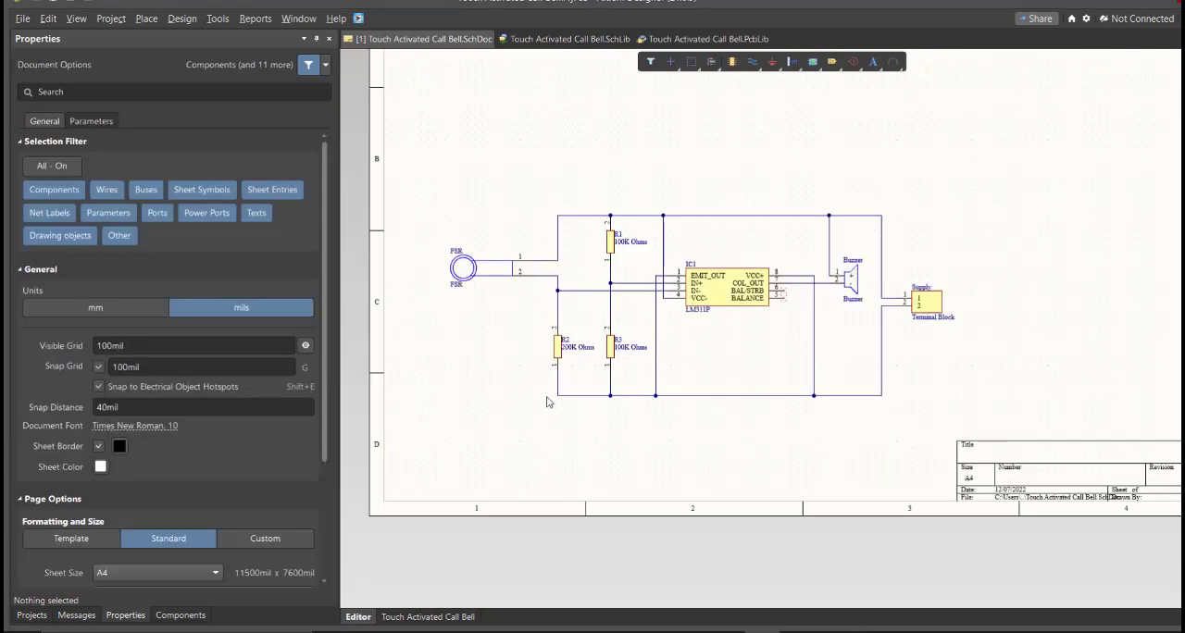
Step: Select the whole circuit, move it slightly lower on the sheet and deselect it
right_click_drag(549, 307, 553, 297)
scroll(553, 297, "up", 4, "ctrl")
scroll(553, 297, "down", 6, "ctrl")
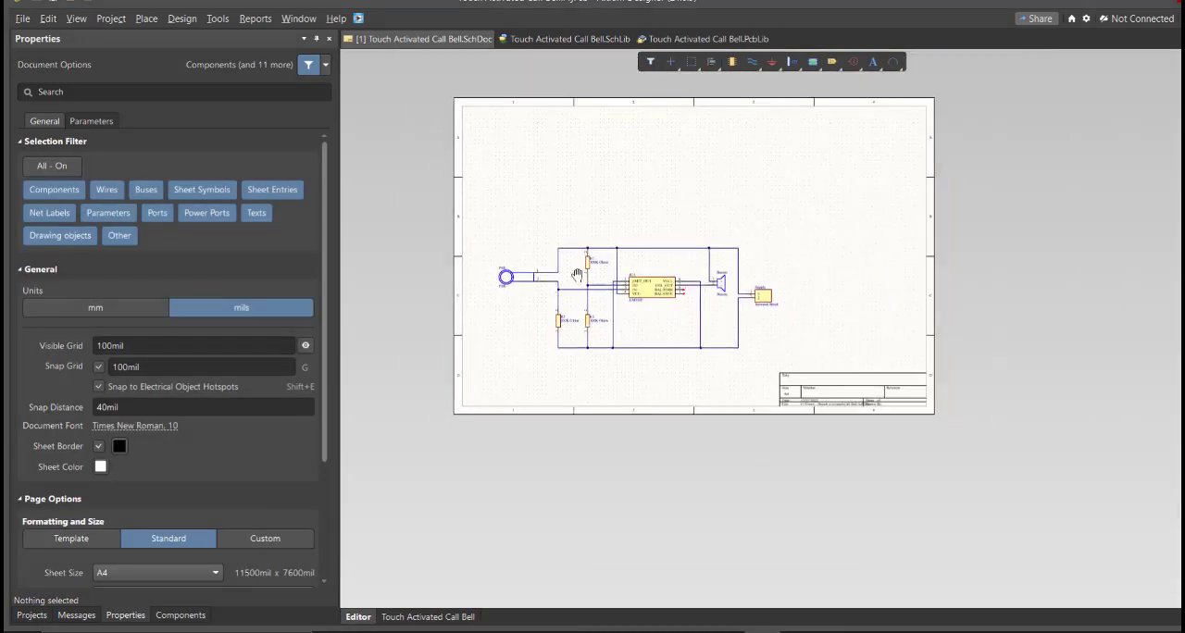
scroll(577, 276, "up", 2, "ctrl")
scroll(587, 275, "down", 1, "ctrl")
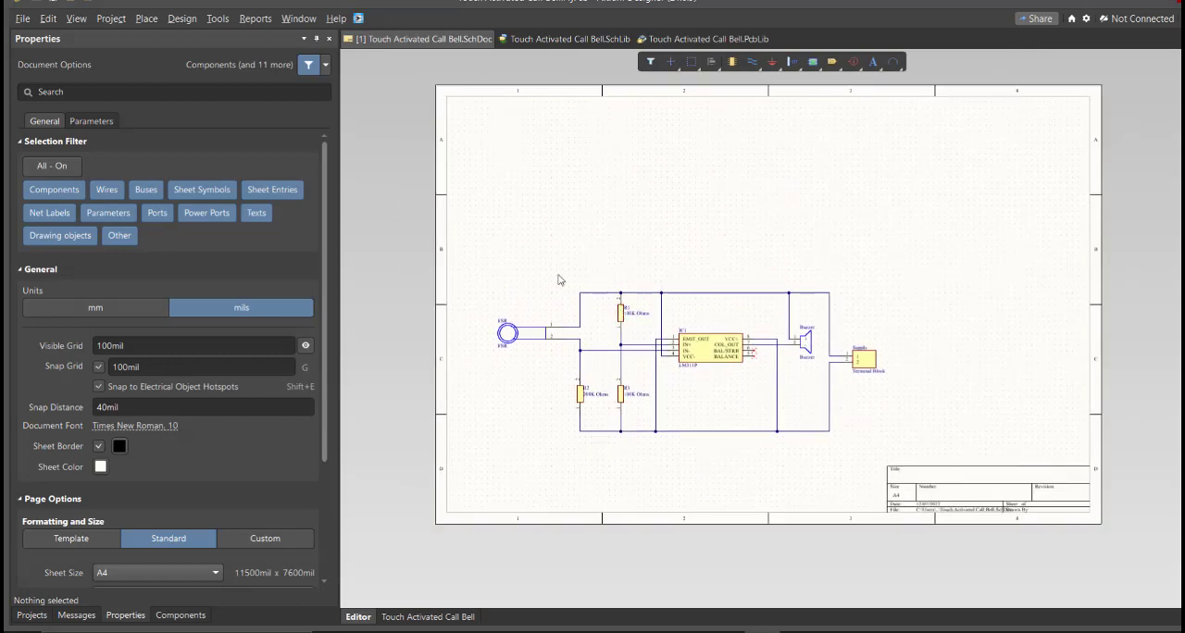
key("ctrl+a")
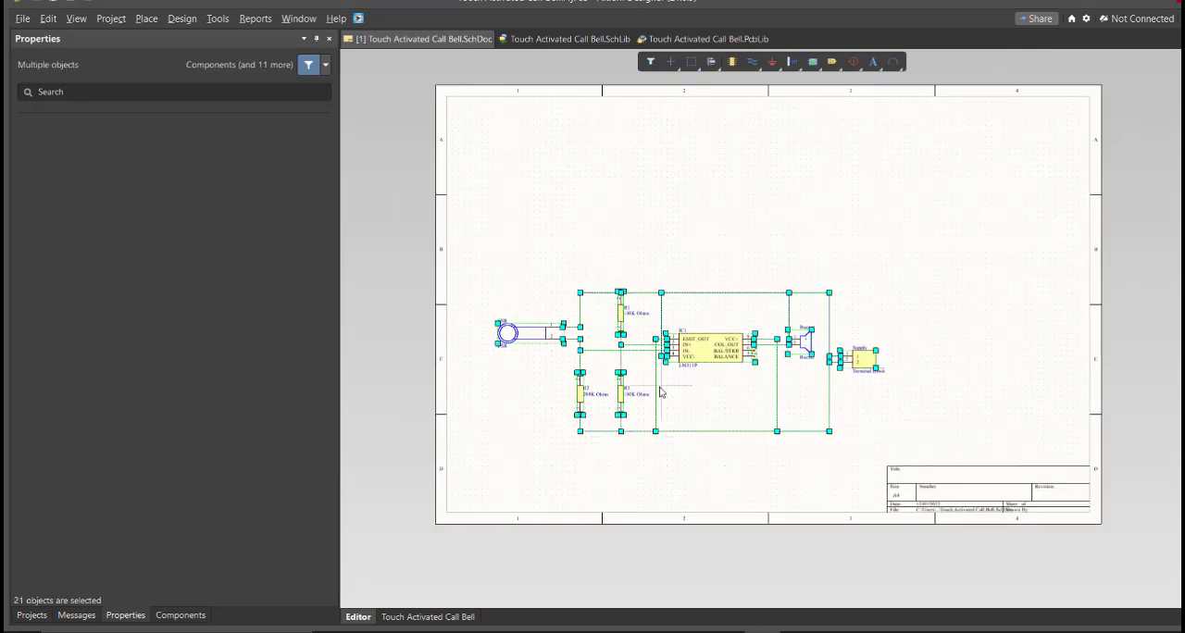
left_click_drag(658, 389, 651, 418)
left_click(597, 267)
scroll(631, 246, "up", 2, "ctrl")
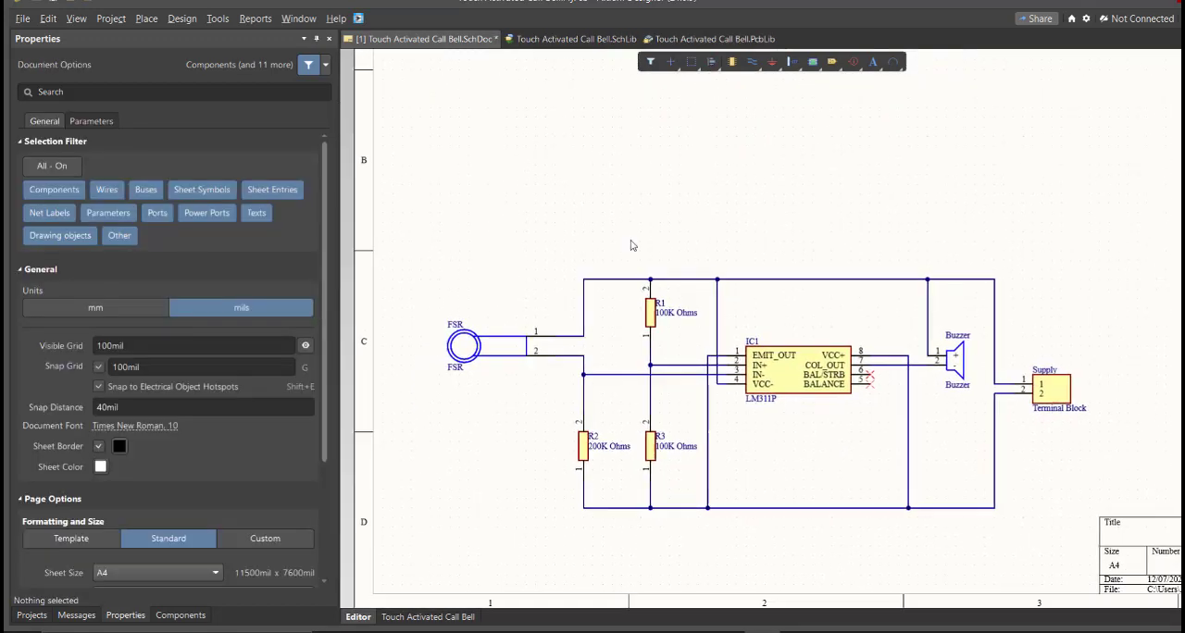
Step: Set the schematic's units to mm and switch the page format to a custom size
left_click(181, 616)
left_click(127, 616)
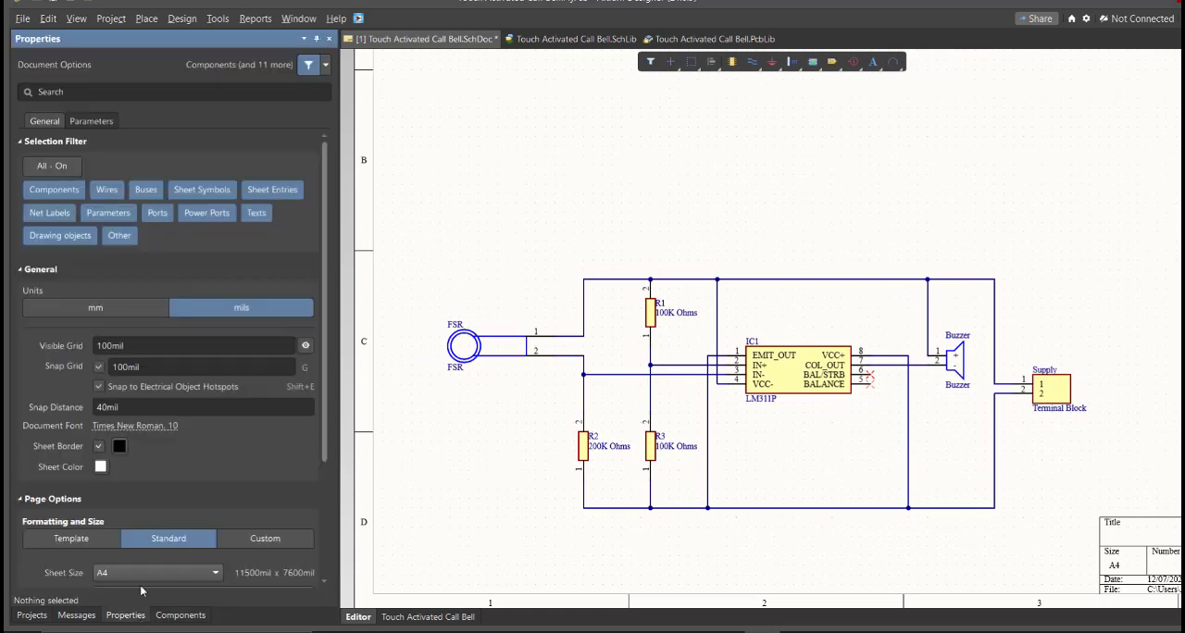
left_click(117, 309)
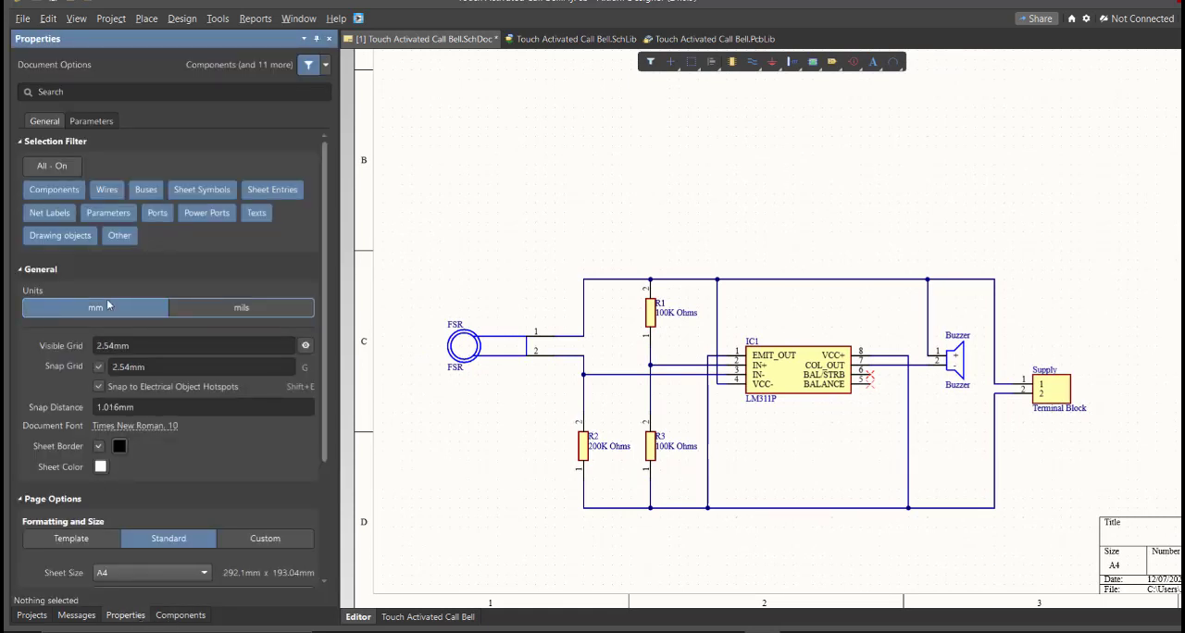
left_click(248, 539)
scroll(217, 443, "down", 4)
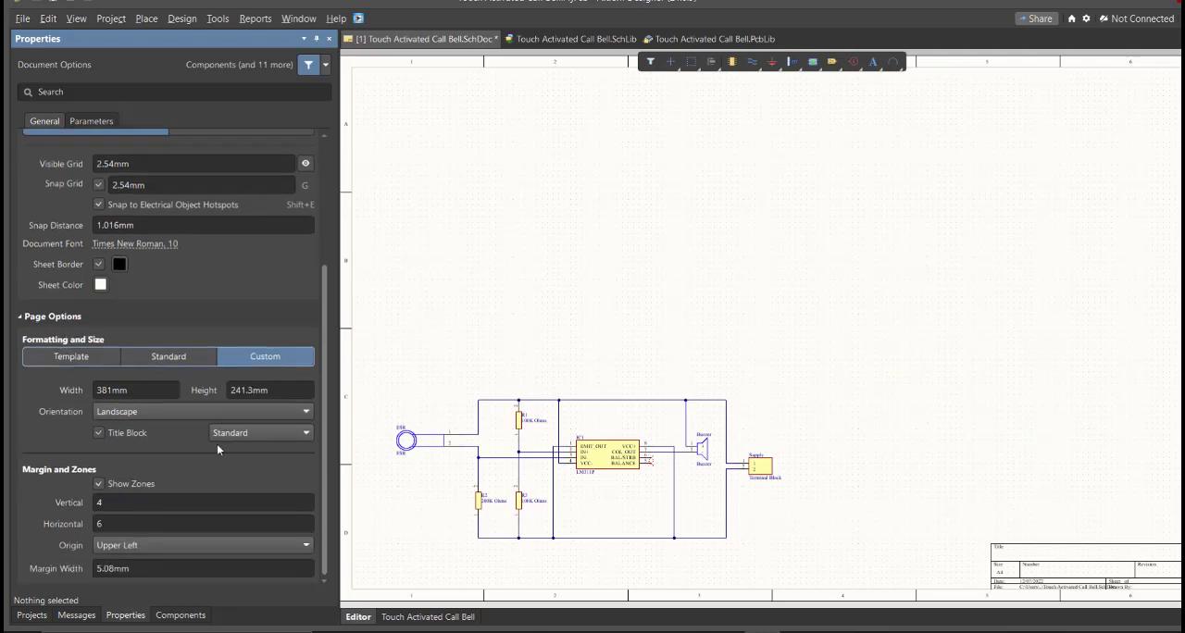
Step: Set the custom sheet to a width of 200 mm and a height of 150 mm
left_click(139, 390)
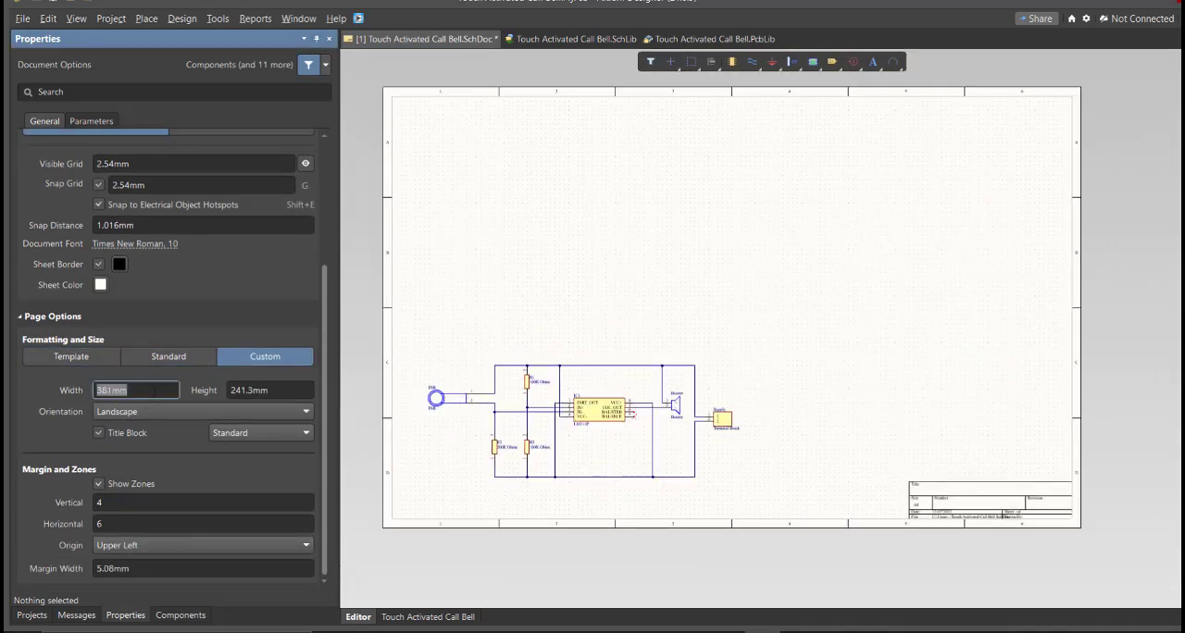
key("Tab")
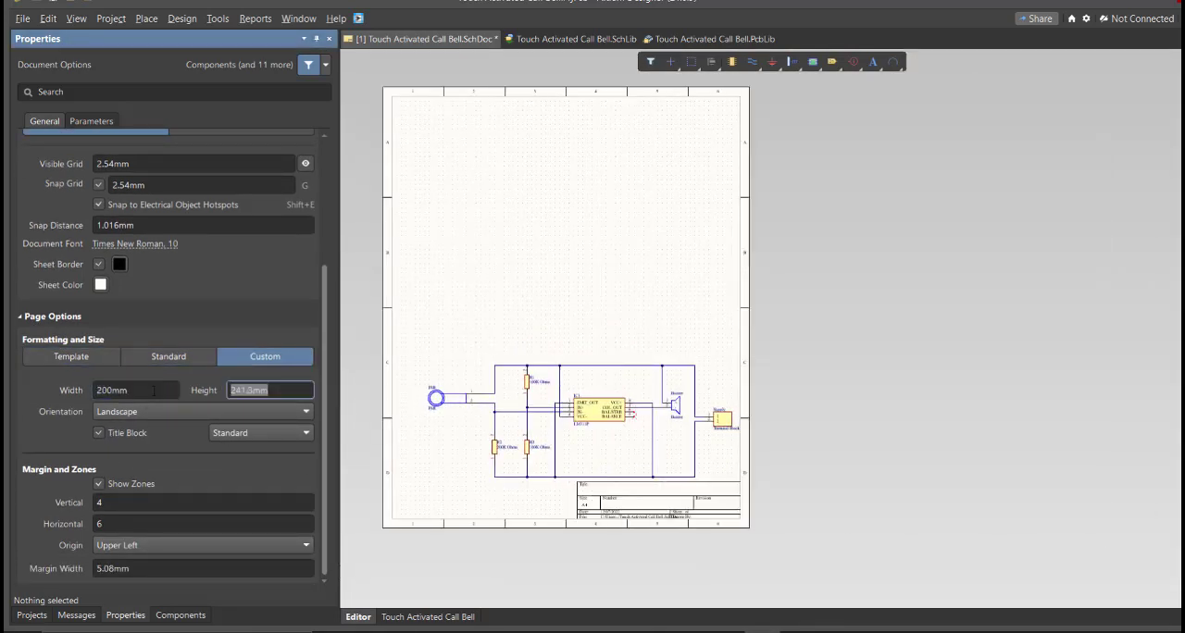
type("150")
key("Return")
Step: Move the whole circuit to the middle of the sheet, and set the border zones to 2 vertical and 3 horizontal
left_click(506, 374)
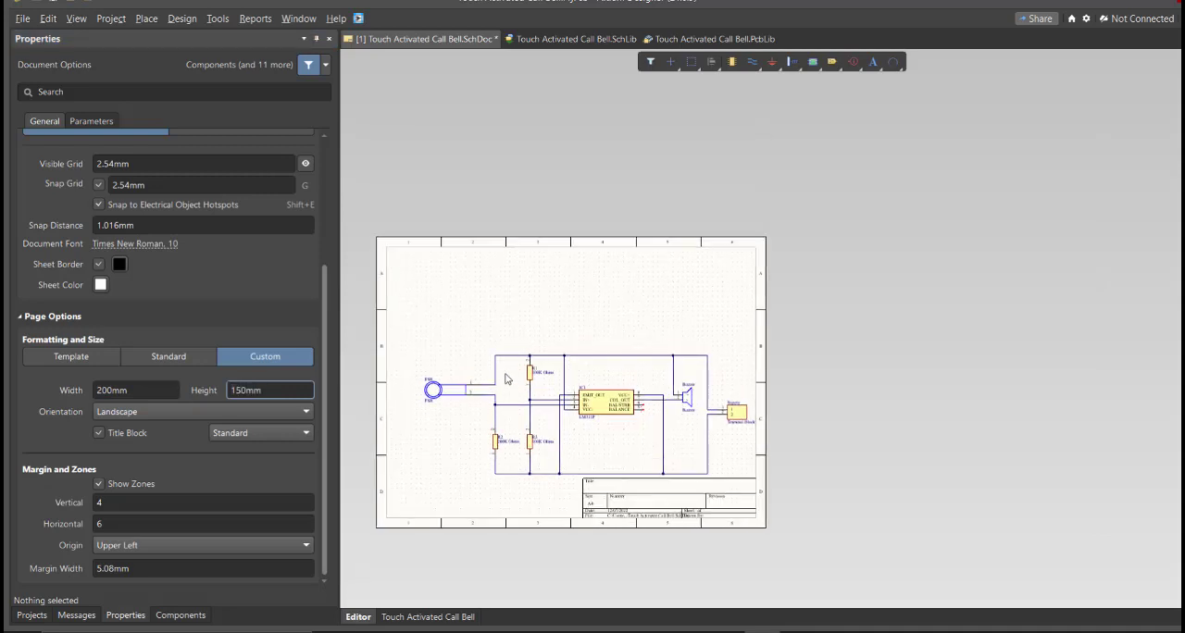
key("ctrl+a")
left_click_drag(590, 409, 550, 366)
left_click(527, 461)
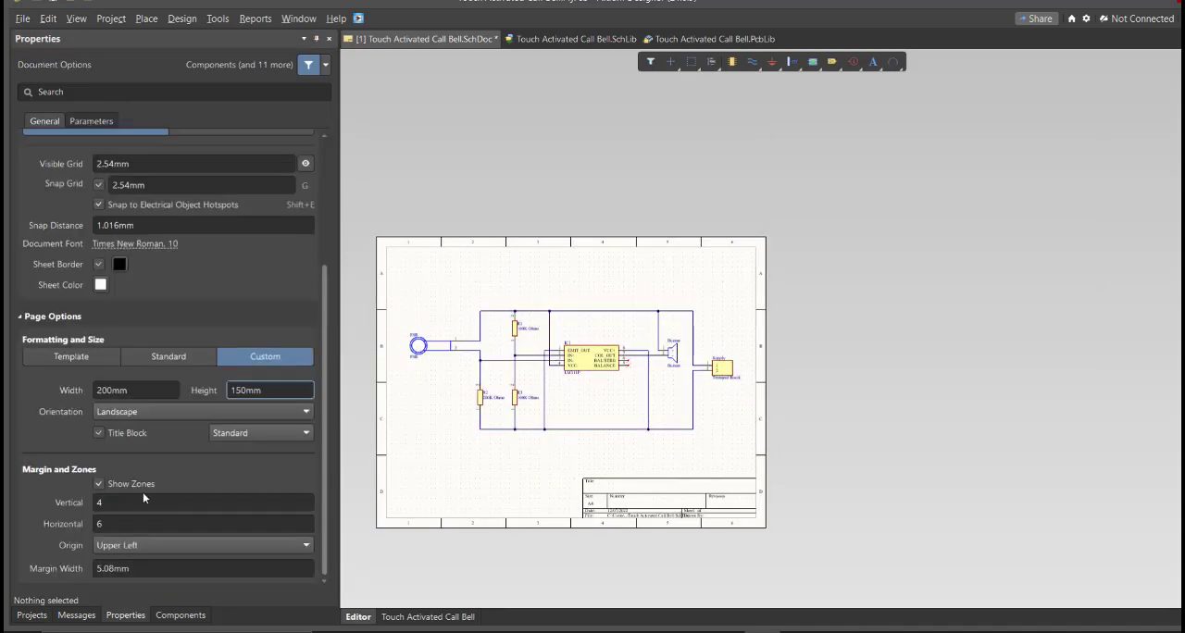
left_click(135, 524)
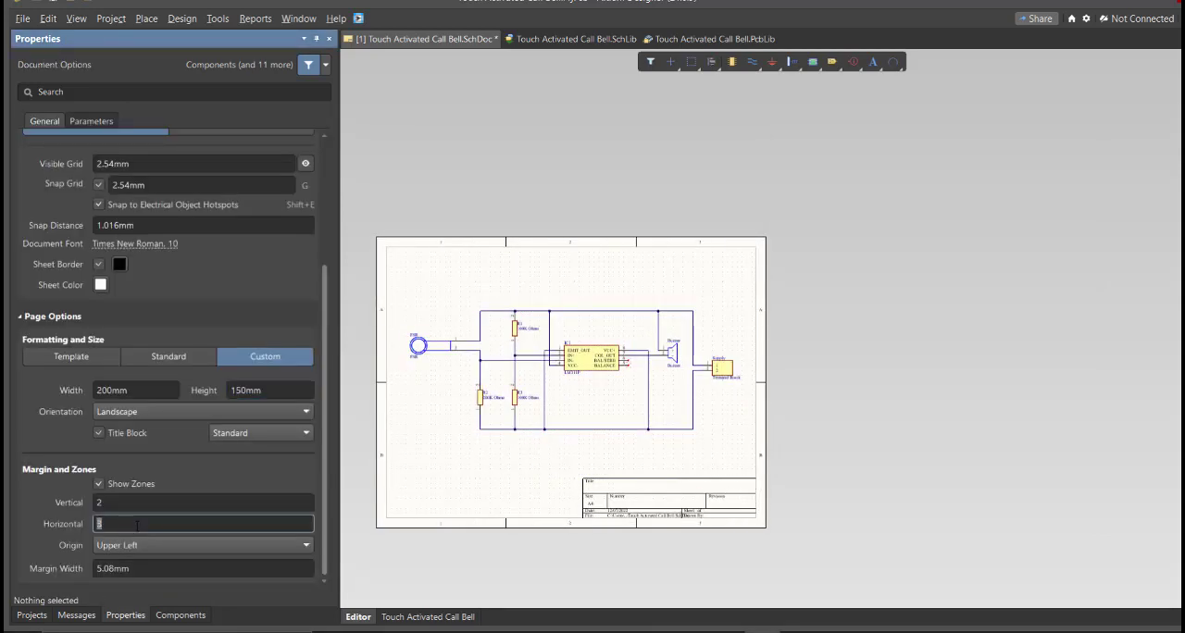
scroll(574, 443, "up", 6, "ctrl")
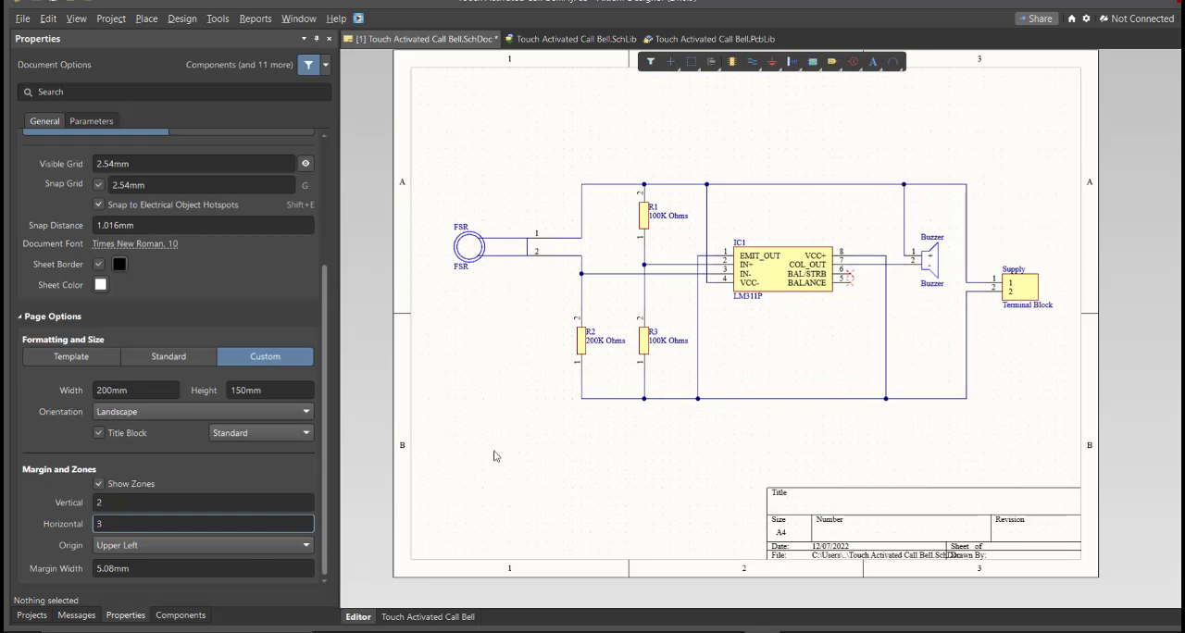
Step: Save the schematic, then validate the Touch Activated Call Bell PCB project and read the compile messages
left_click(32, 615)
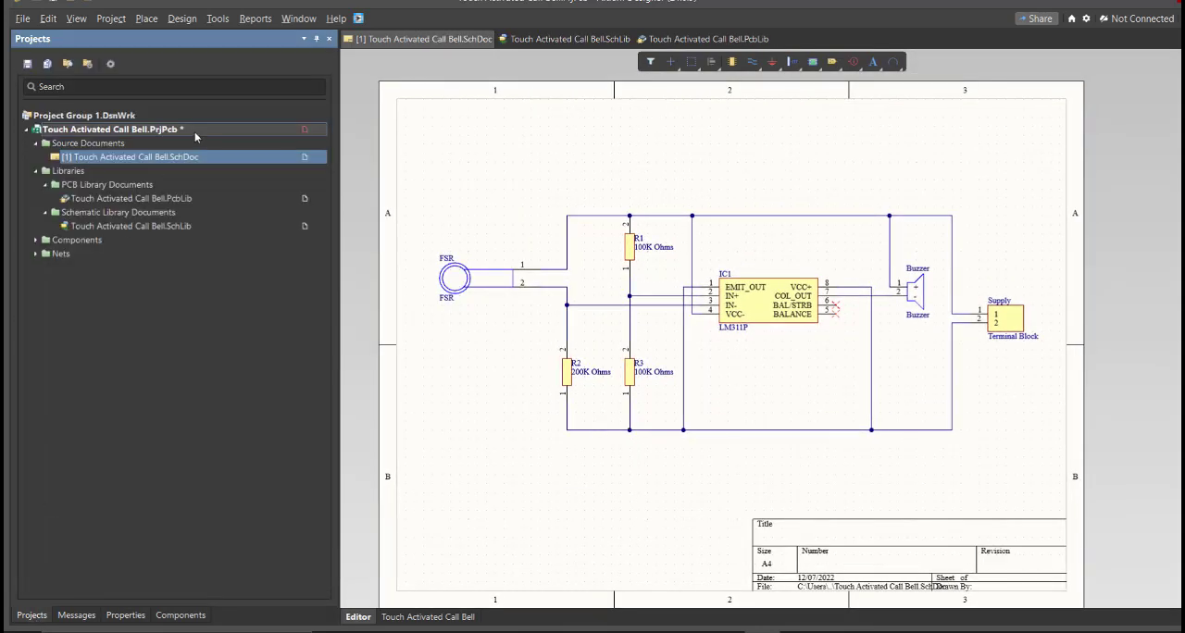
right_click(195, 137)
left_click(269, 138)
left_click(76, 616)
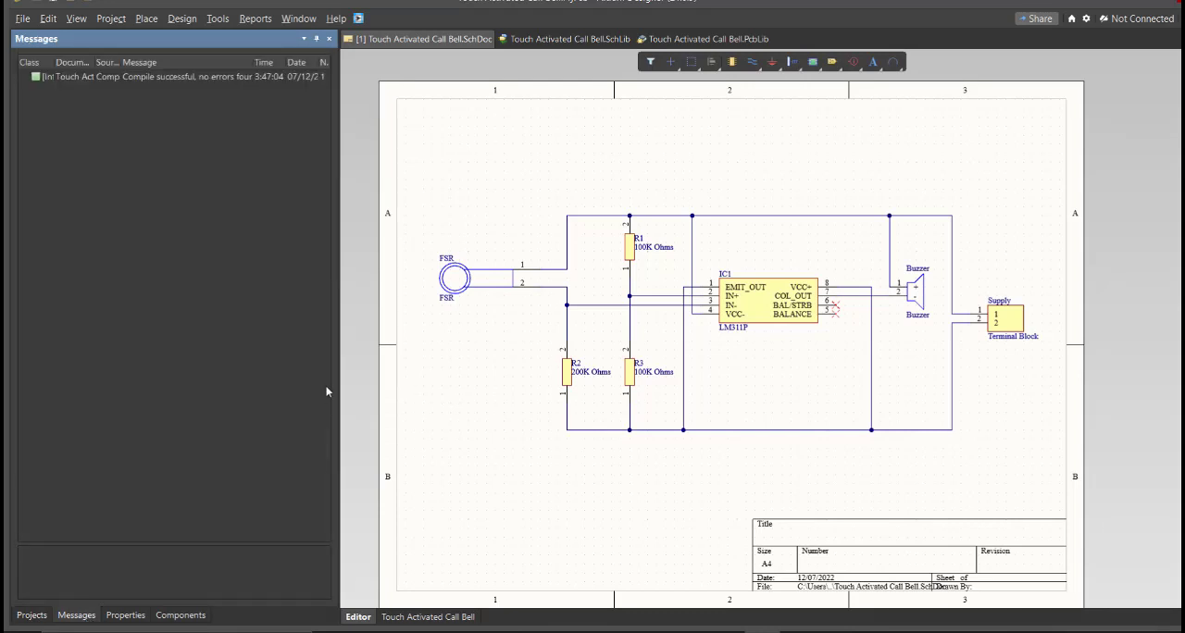
left_click_drag(339, 354, 477, 355)
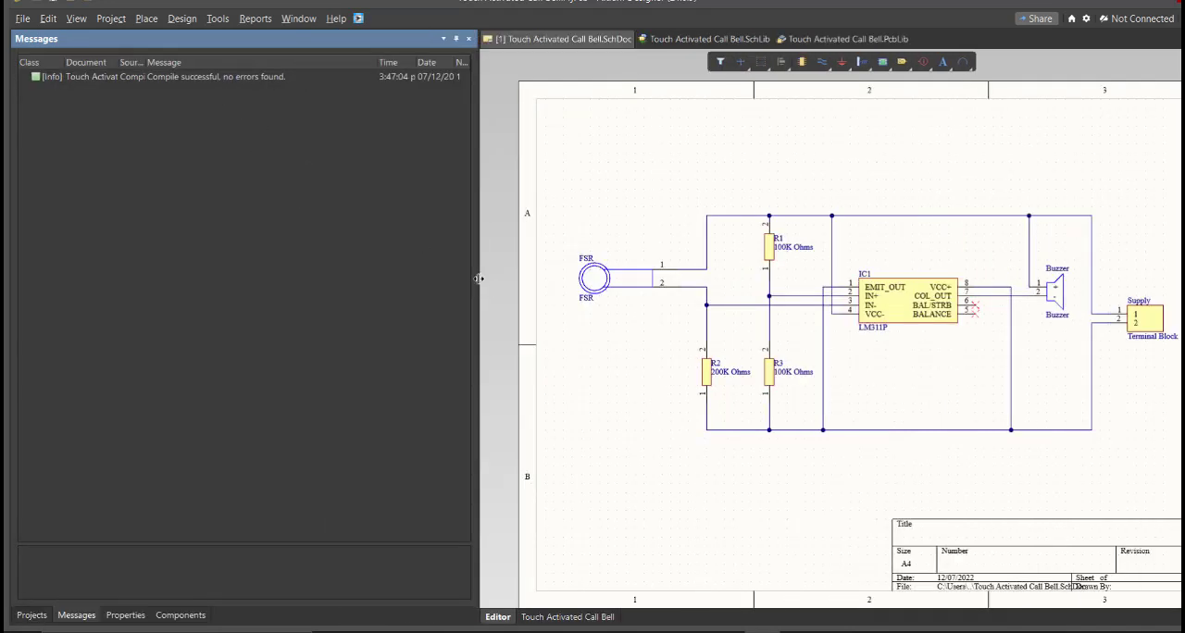
left_click_drag(478, 278, 342, 278)
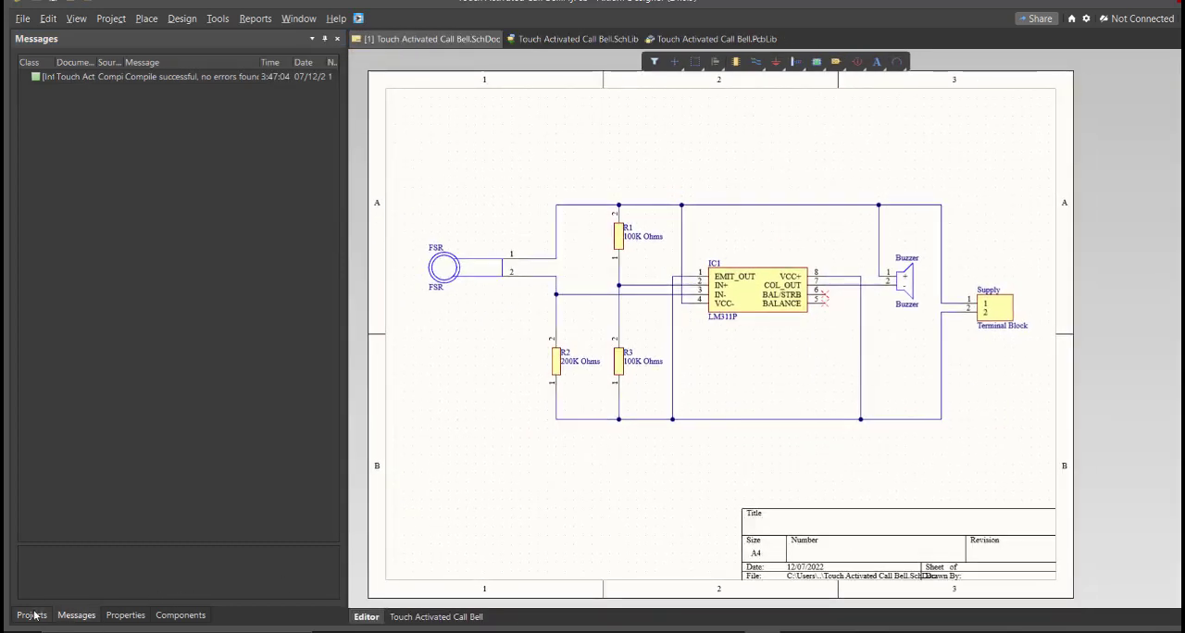
Step: Save the Touch Activated Call Bell.PrjPcb project
left_click(31, 616)
right_click(268, 127)
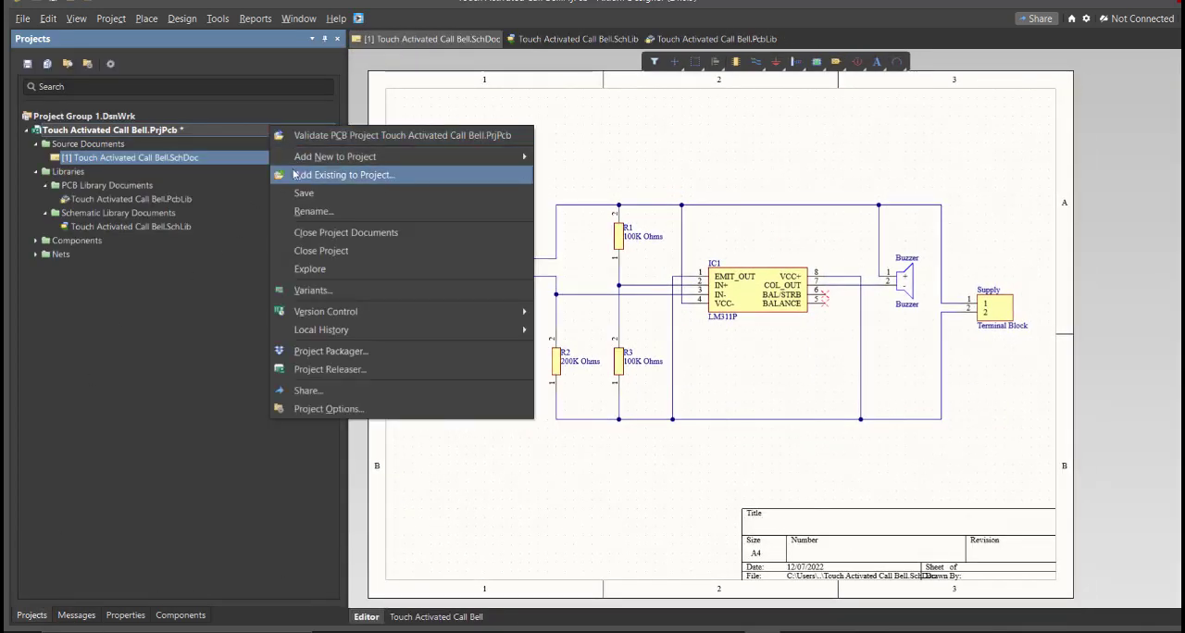
left_click(294, 194)
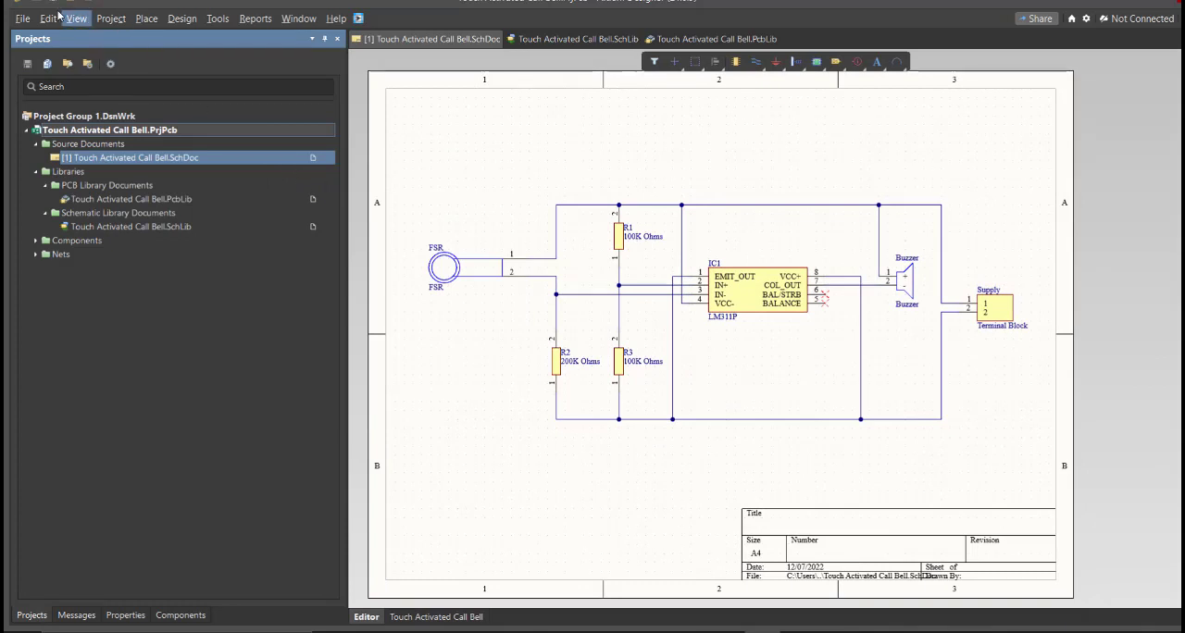
Step: Add a new PCB document to the Touch Activated Call Bell project
left_click(23, 19)
mouse_move(65, 56)
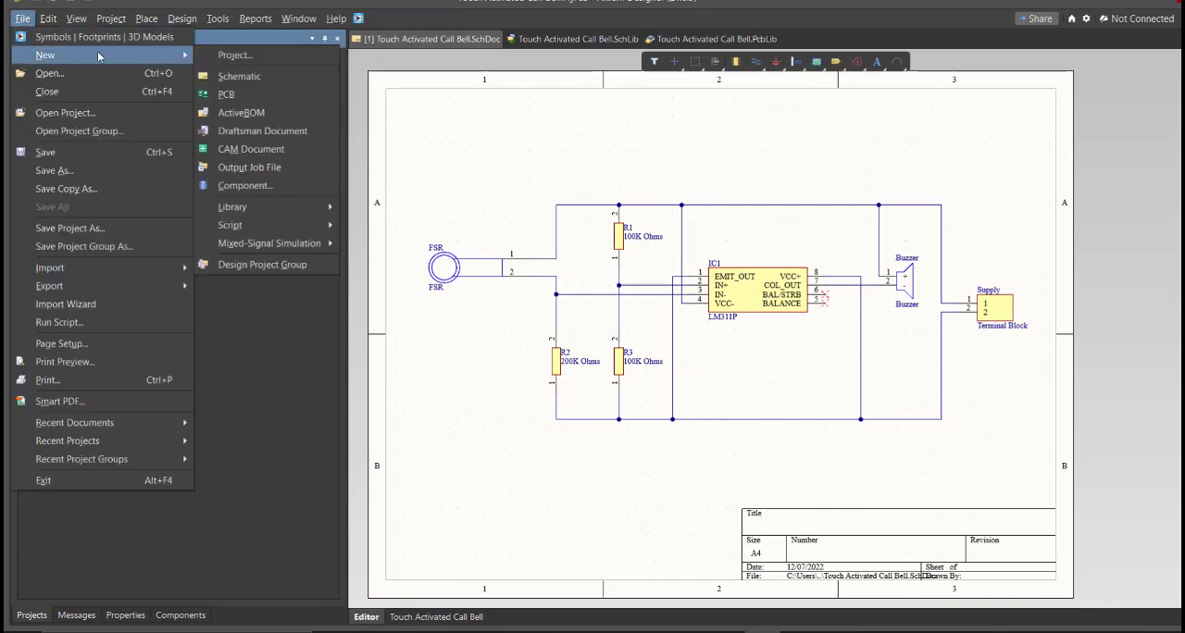
left_click(261, 92)
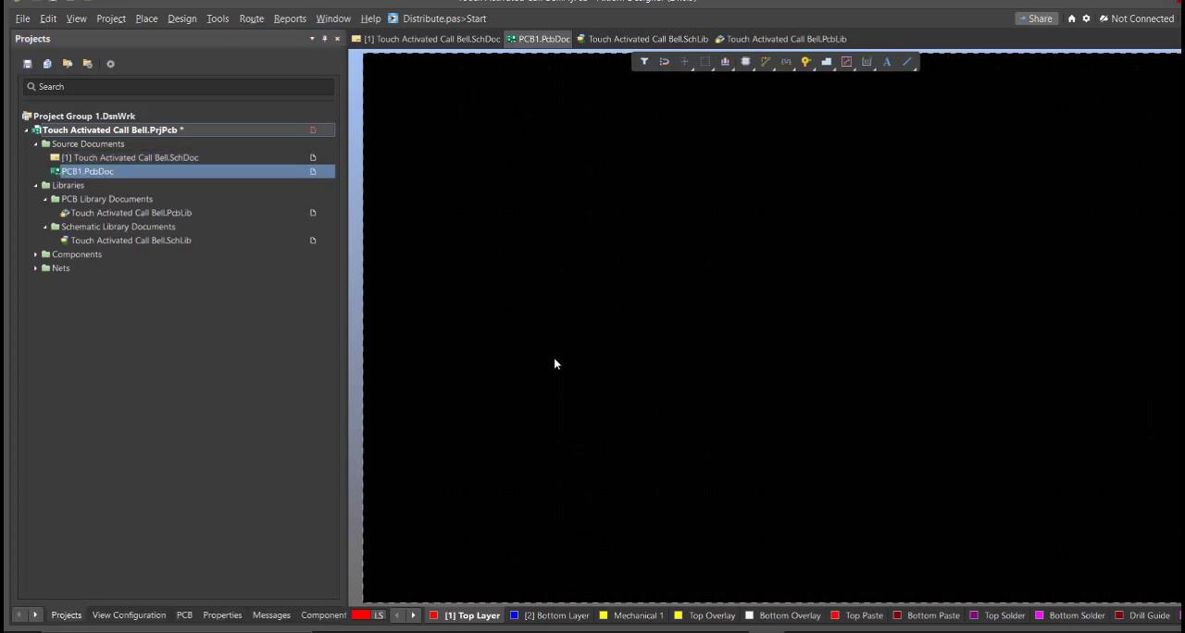
Step: Save the new PCB document under the file name Touch Activated Call Bell
key("ctrl+s")
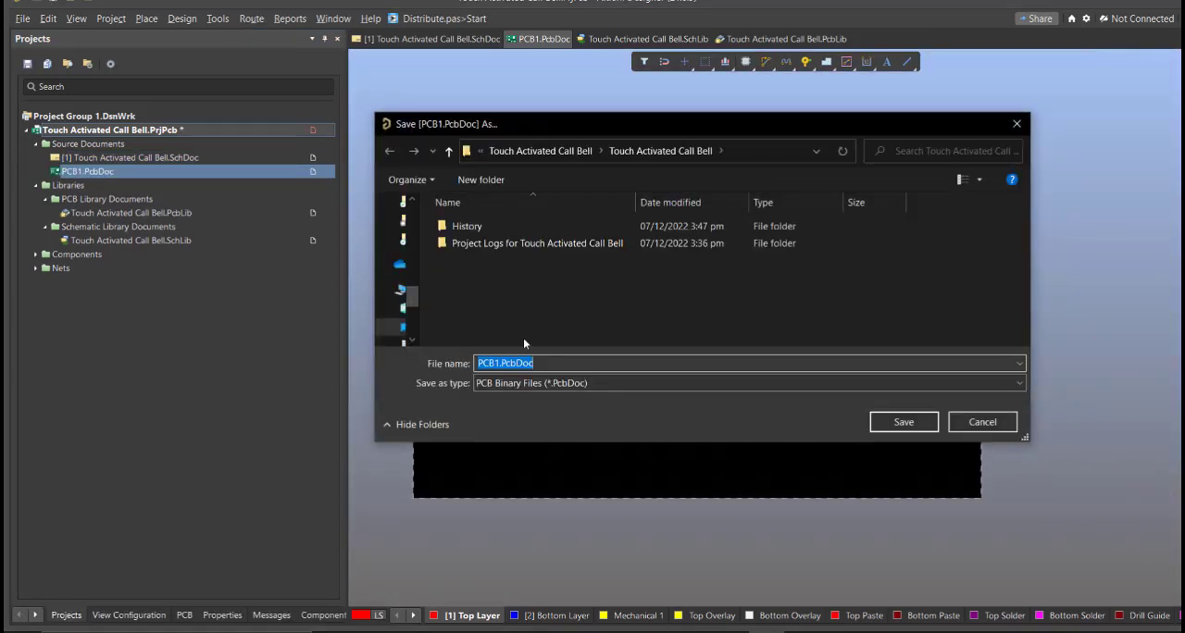
type("t")
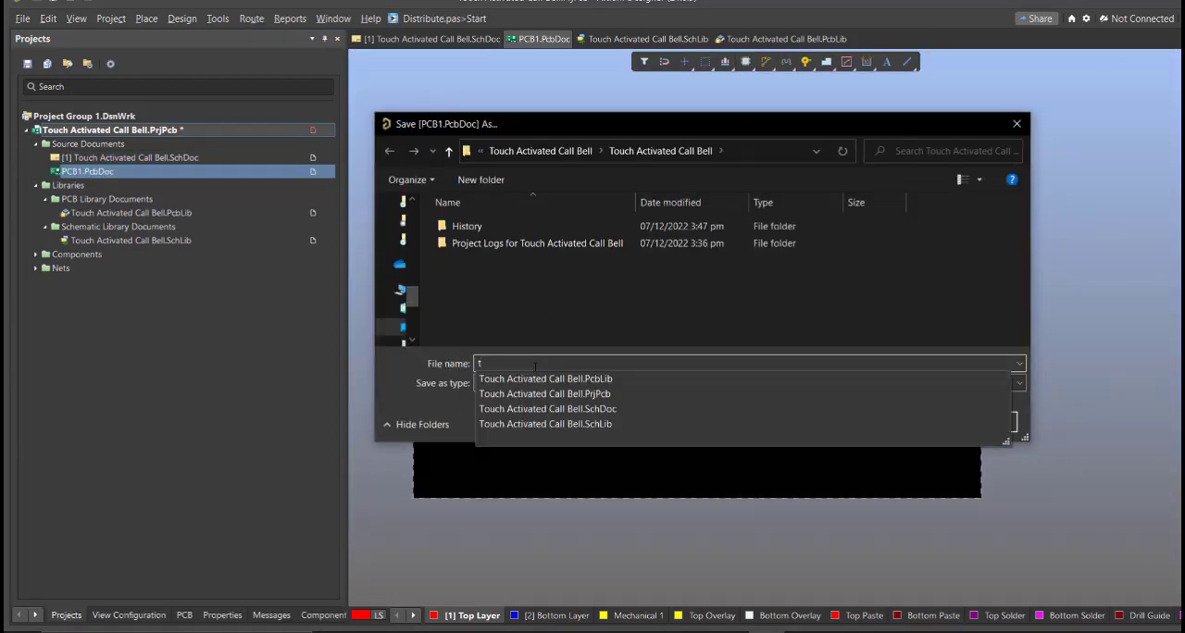
left_click(553, 381)
left_click(624, 361)
key("BackSpace")
key("BackSpace")
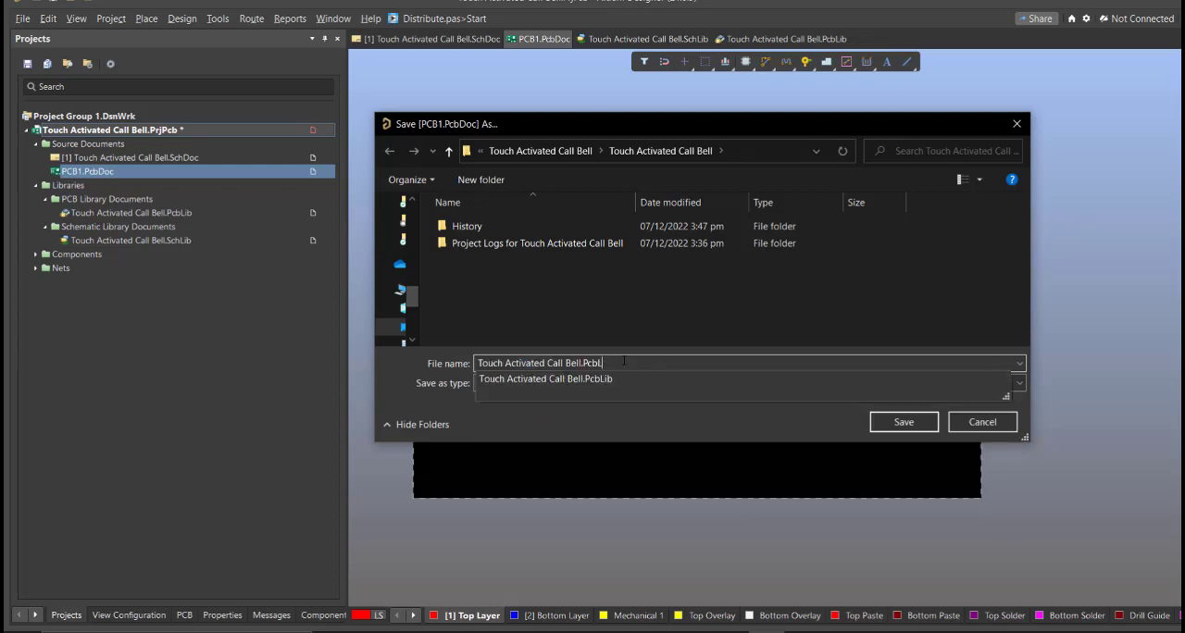
key("BackSpace")
key("BackSpace")
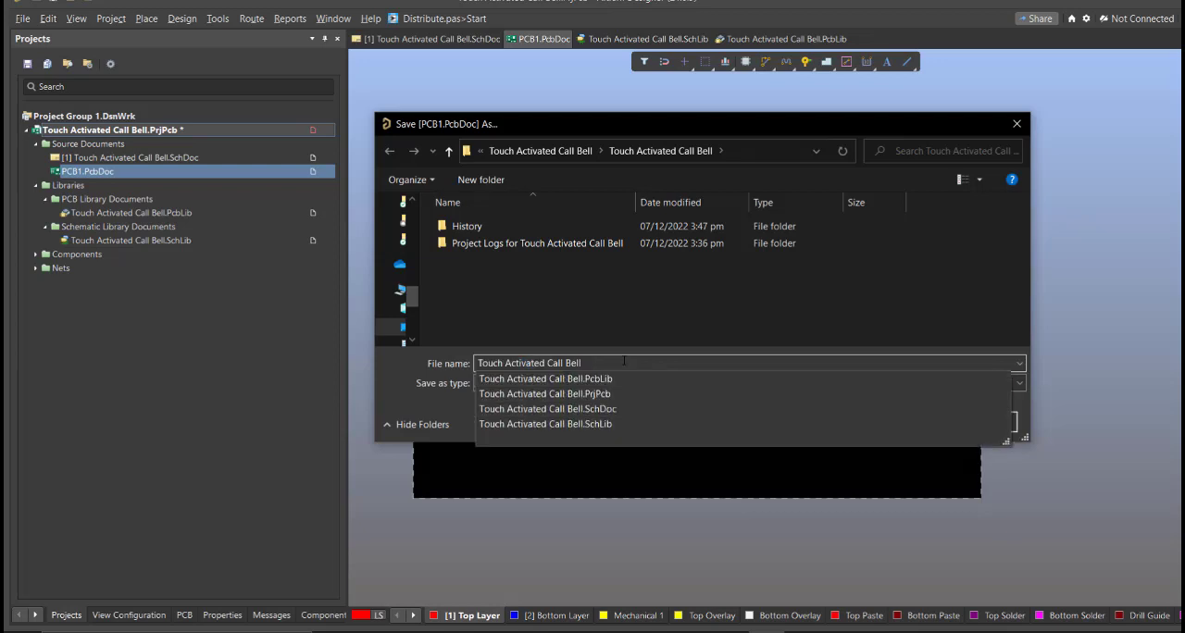
key("Return")
Step: Save the Touch Activated Call Bell.PrjPcb project with its PCB document included
right_click(303, 130)
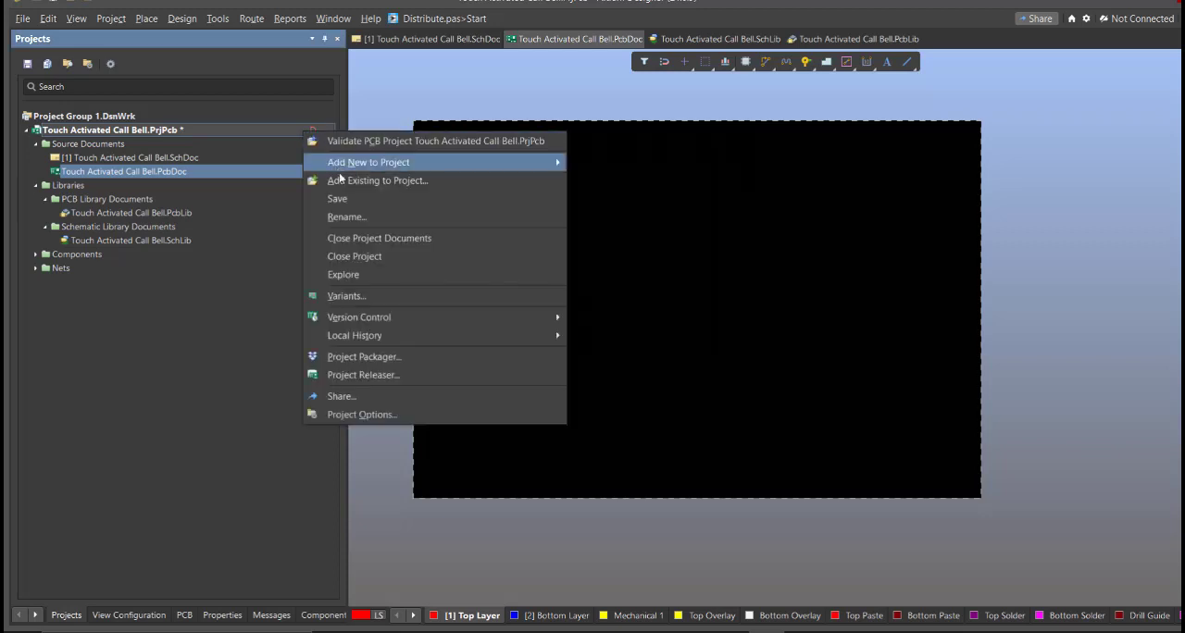
left_click(370, 199)
scroll(570, 315, "up", 3, "ctrl")
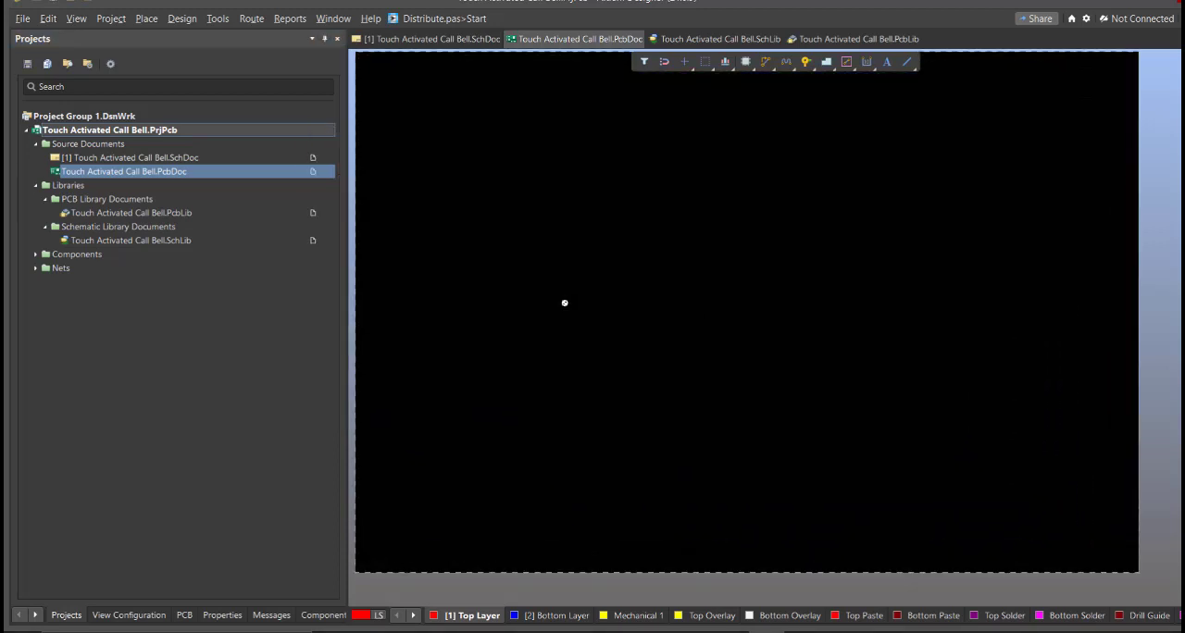
Step: From the schematic, start updating Touch Activated Call Bell.PcbDoc and review the components, nets, component class and room in the Engineering Change Order
double_click(181, 159)
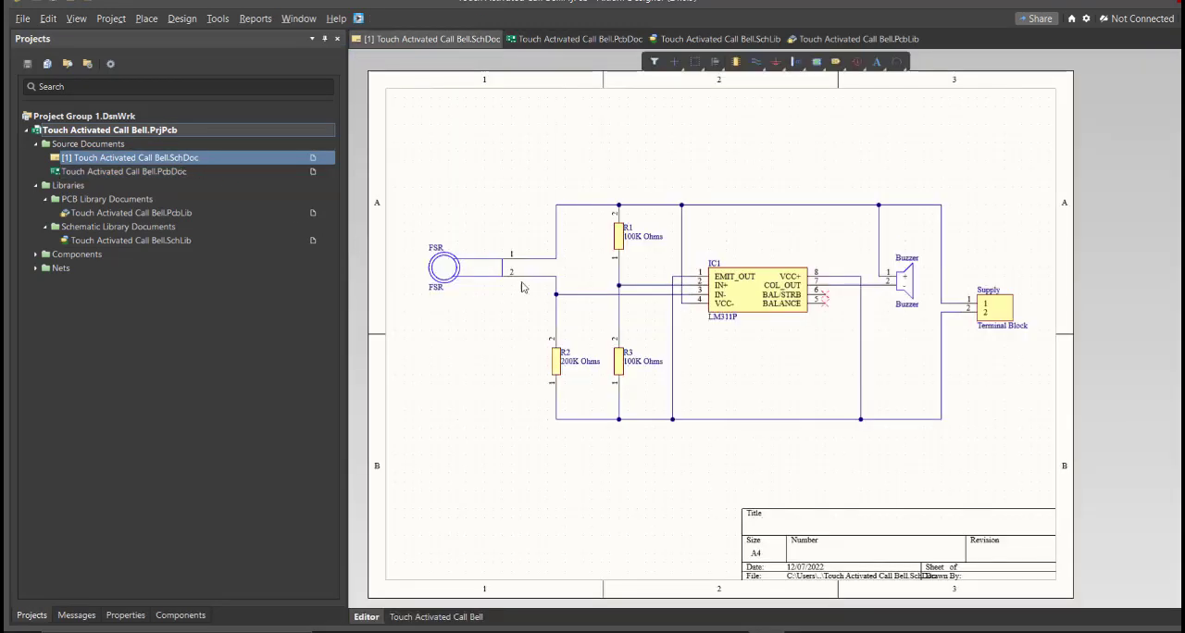
scroll(541, 301, "down", 1, "ctrl")
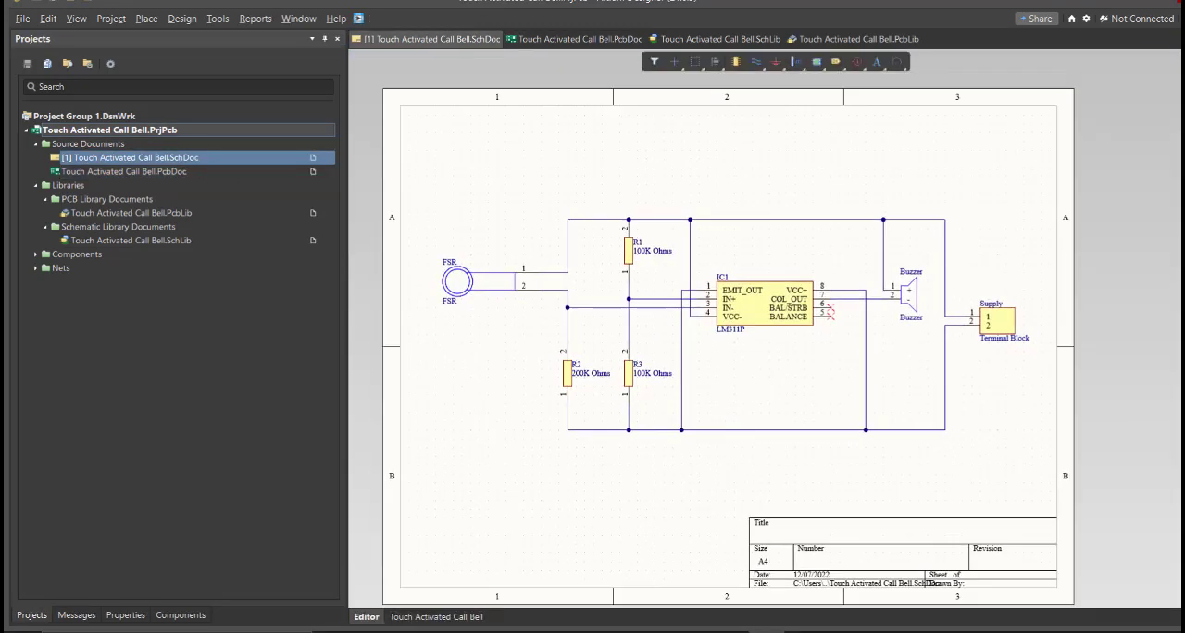
left_click(182, 21)
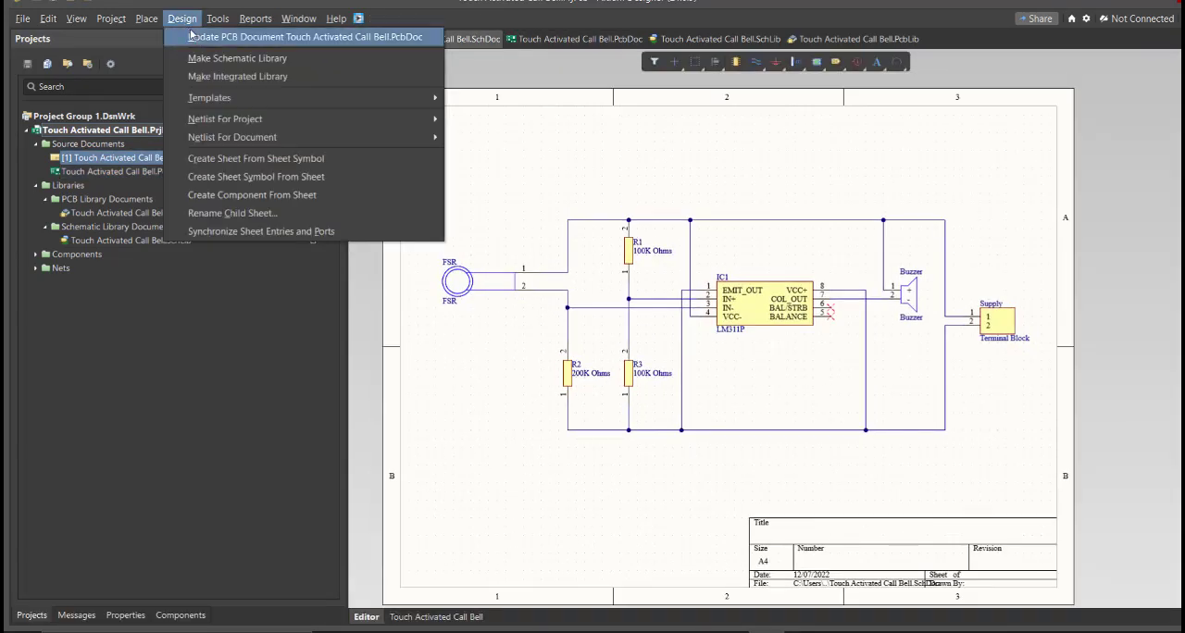
left_click(201, 39)
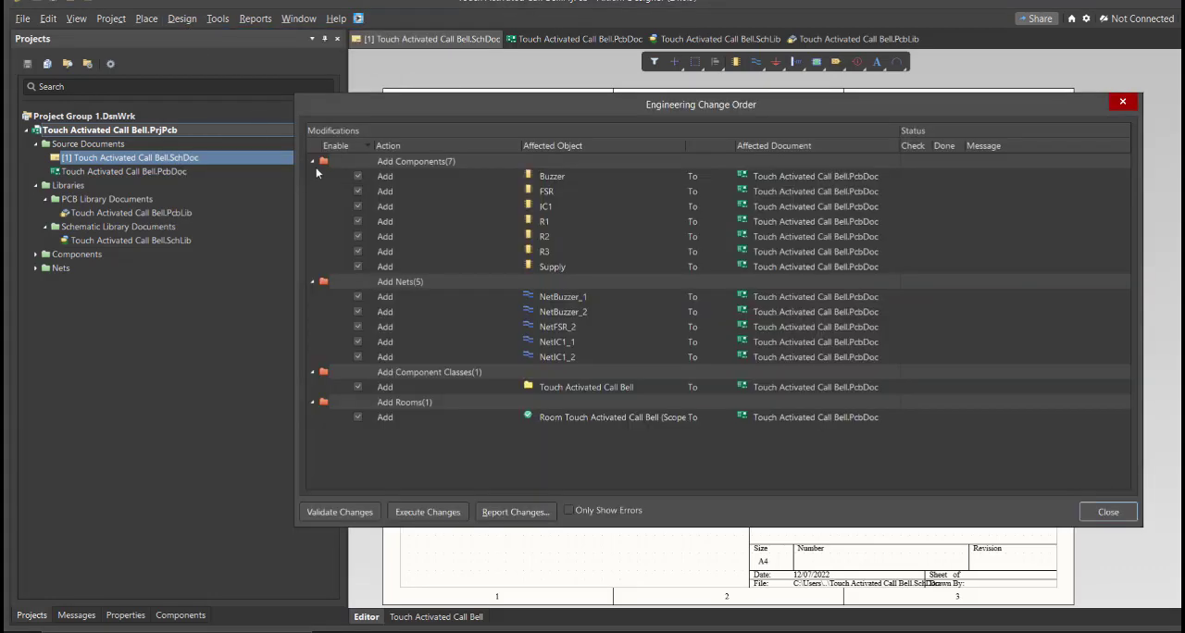
left_click(498, 206)
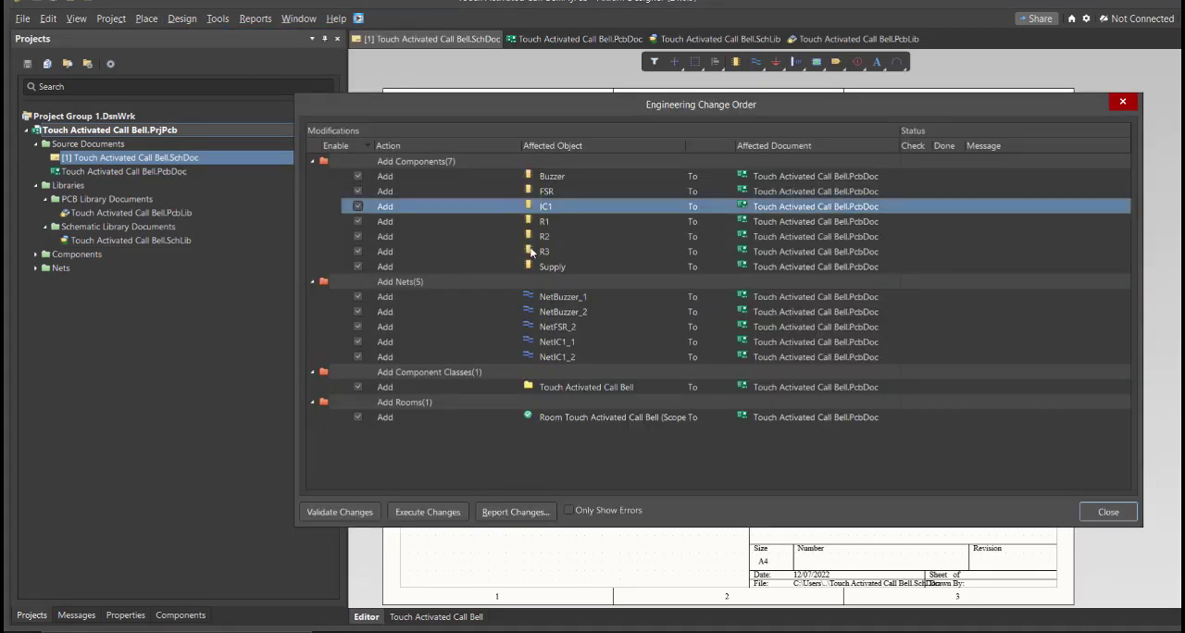
mouse_move(653, 116)
left_mouse_down()
mouse_move(650, 194)
mouse_move(648, 100)
left_mouse_up()
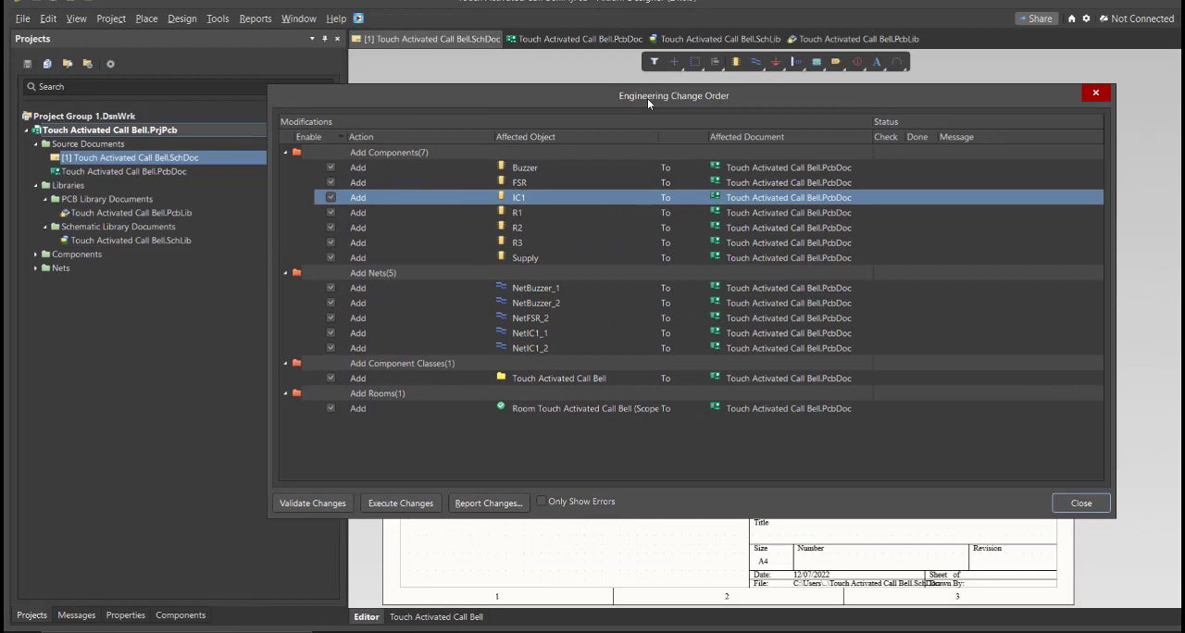
left_click(547, 182)
left_click(540, 289)
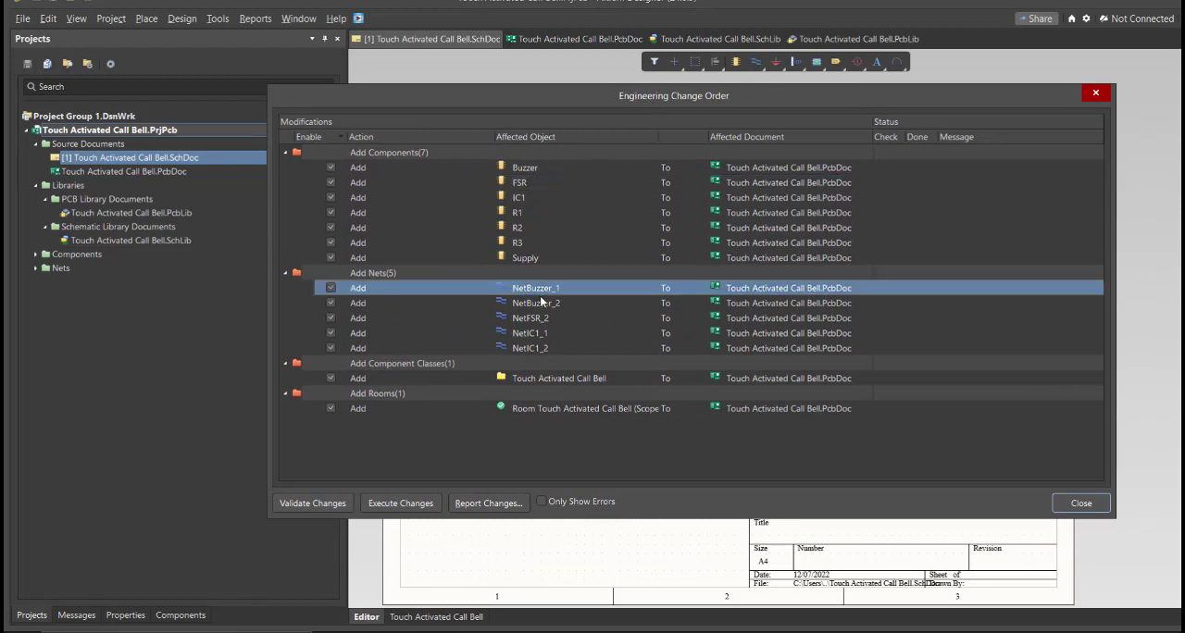
left_click(500, 378)
left_click(532, 408)
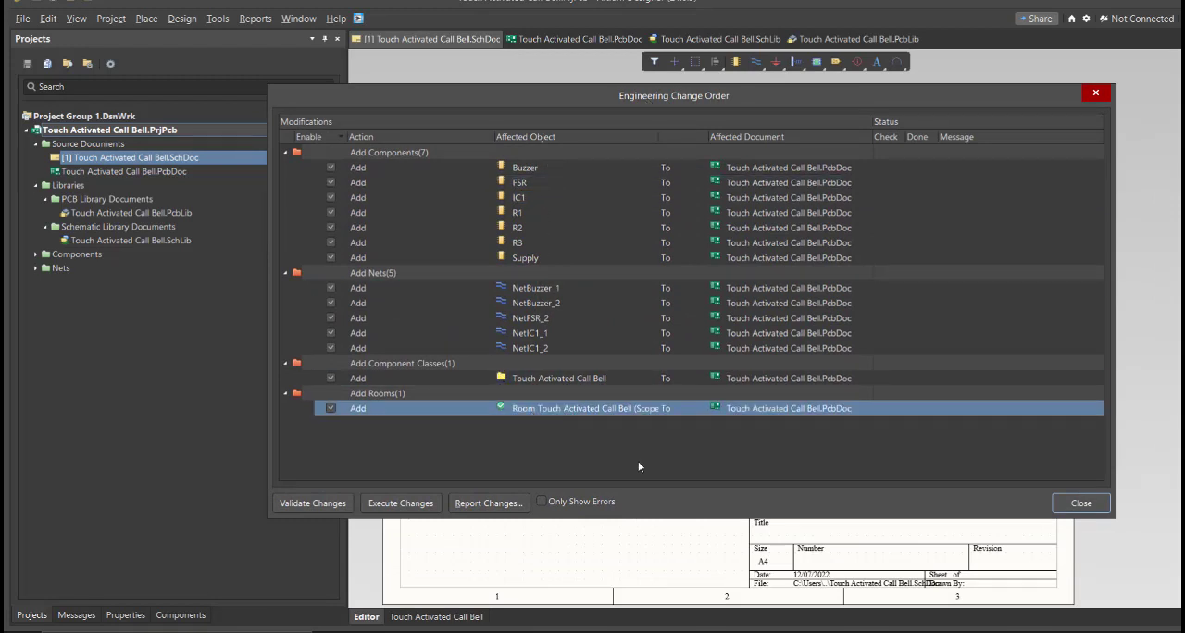
Step: Validate and execute all changes of the Engineering Change Order, and close it
left_click(333, 505)
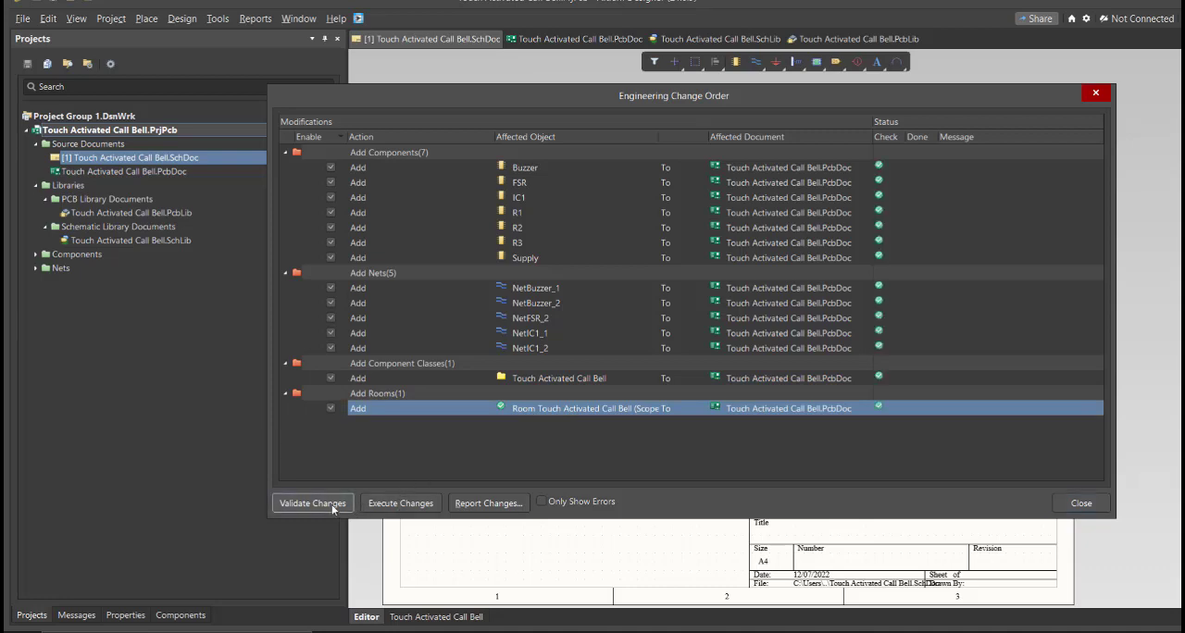
left_click(400, 504)
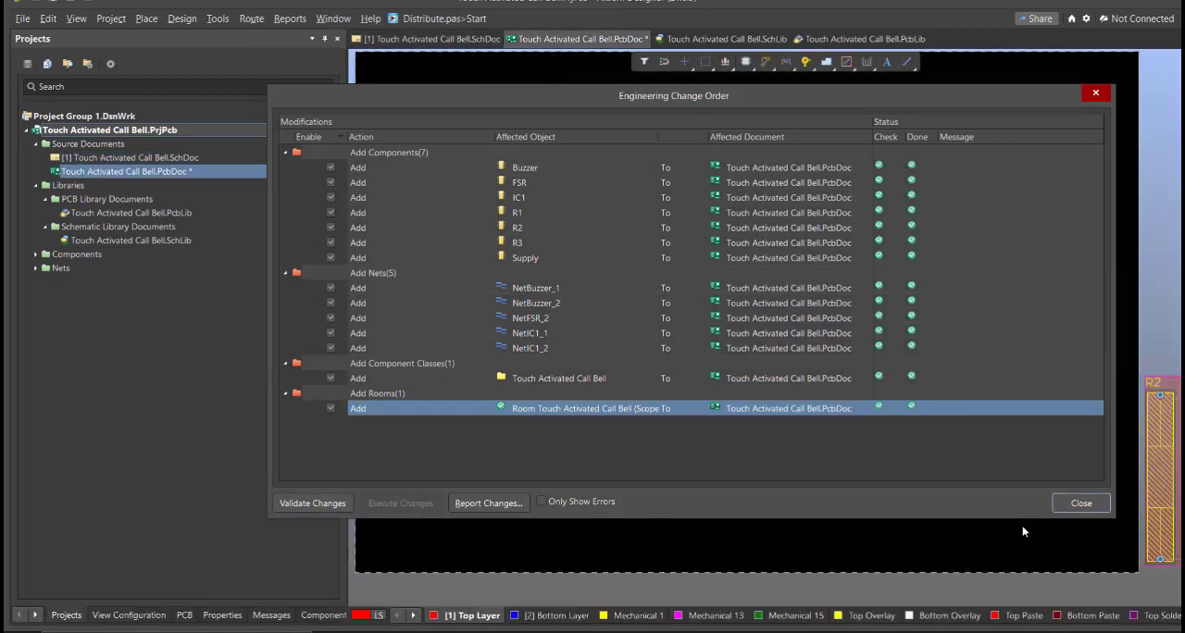
left_click(1079, 503)
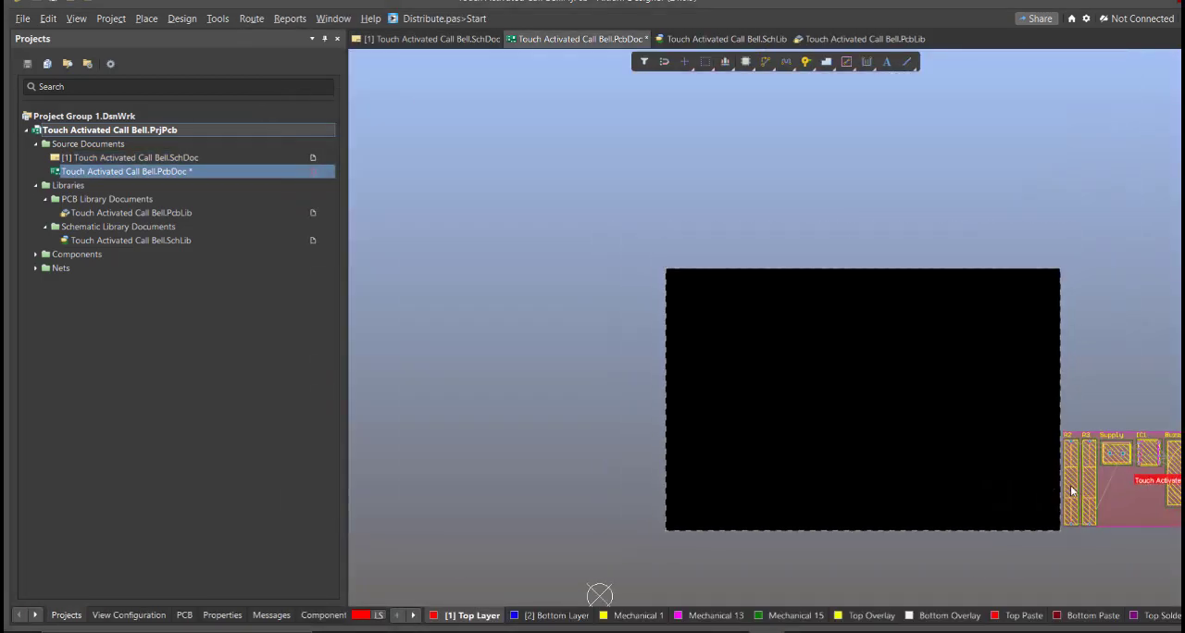
Step: Arrange the FSR, Supply, IC1, resistors R1 to R3 and Buzzer inside the lower-left area of the black board region
left_click_drag(1071, 487, 801, 442)
key("space")
key("space")
left_click_drag(1090, 485, 802, 393)
left_click_drag(1139, 449, 771, 431)
right_click_drag(396, 413, 573, 365)
left_click_drag(571, 327, 1152, 346)
scroll(796, 380, "down", 1)
scroll(1065, 389, "right", 1, "shift")
left_click_drag(569, 368, 1068, 368)
scroll(1063, 384, "up", 3, "ctrl")
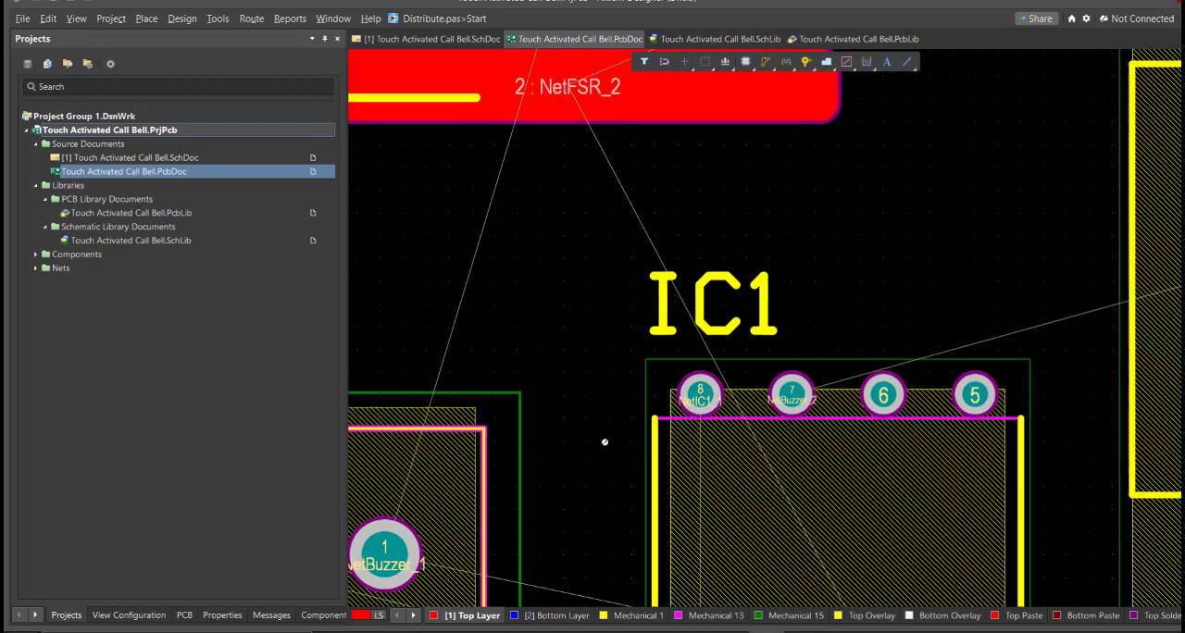
scroll(605, 442, "down", 6, "ctrl")
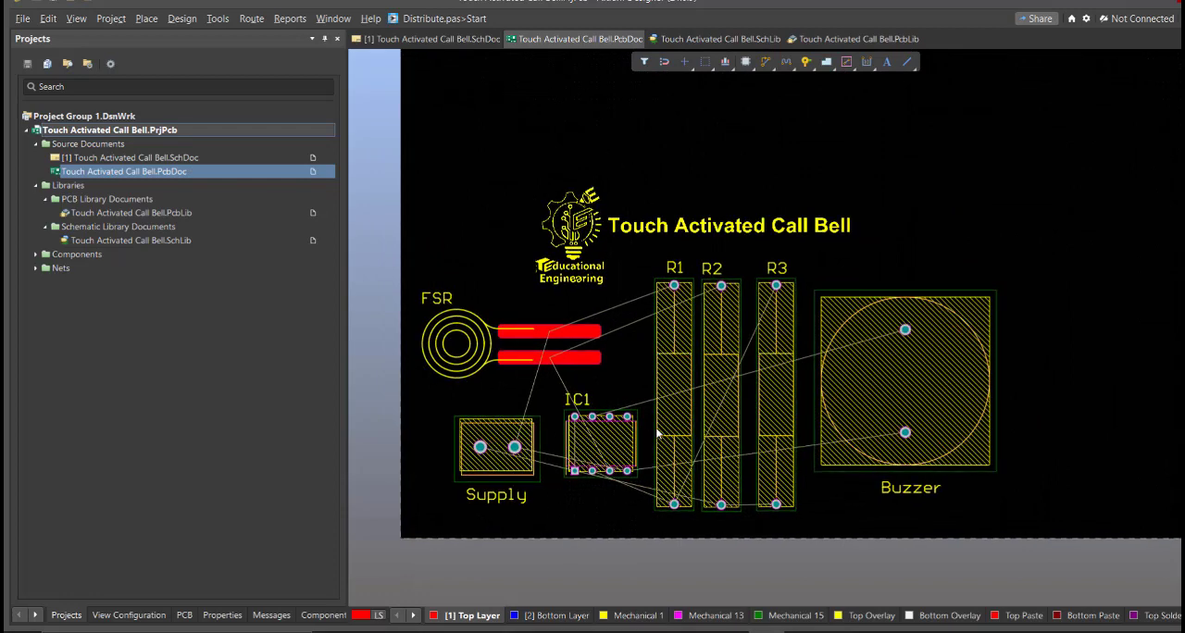
Step: Shrink the board shape in board planning mode, bringing the right edge in beside the buzzer and the top edge down above the title
scroll(630, 440, "down", 3, "ctrl")
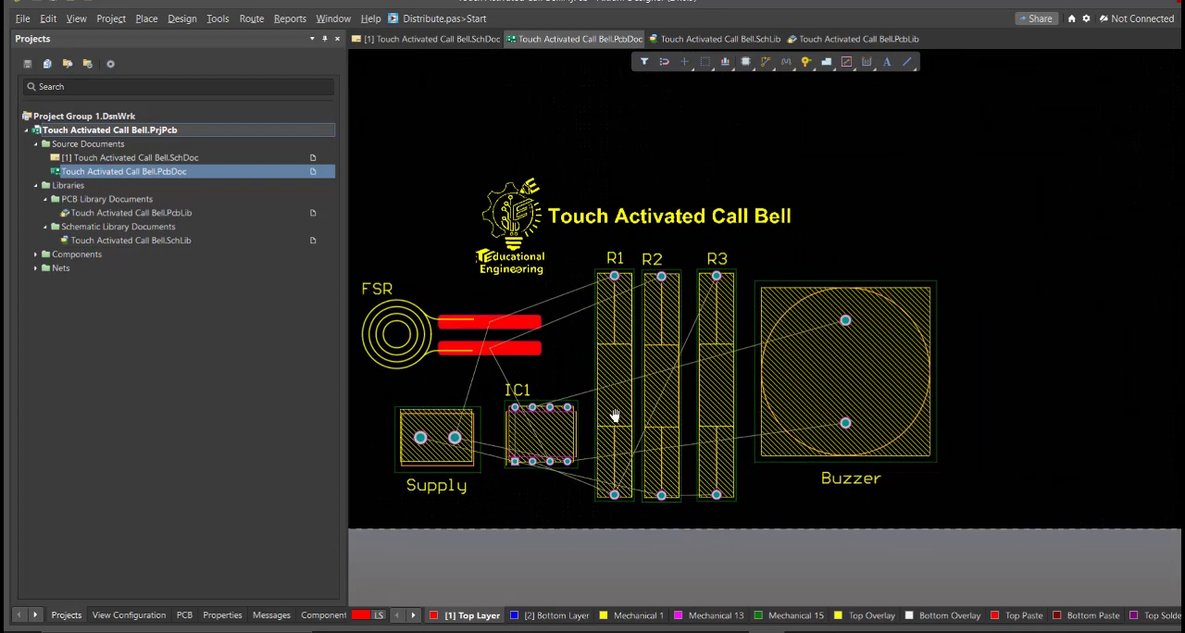
key("3")
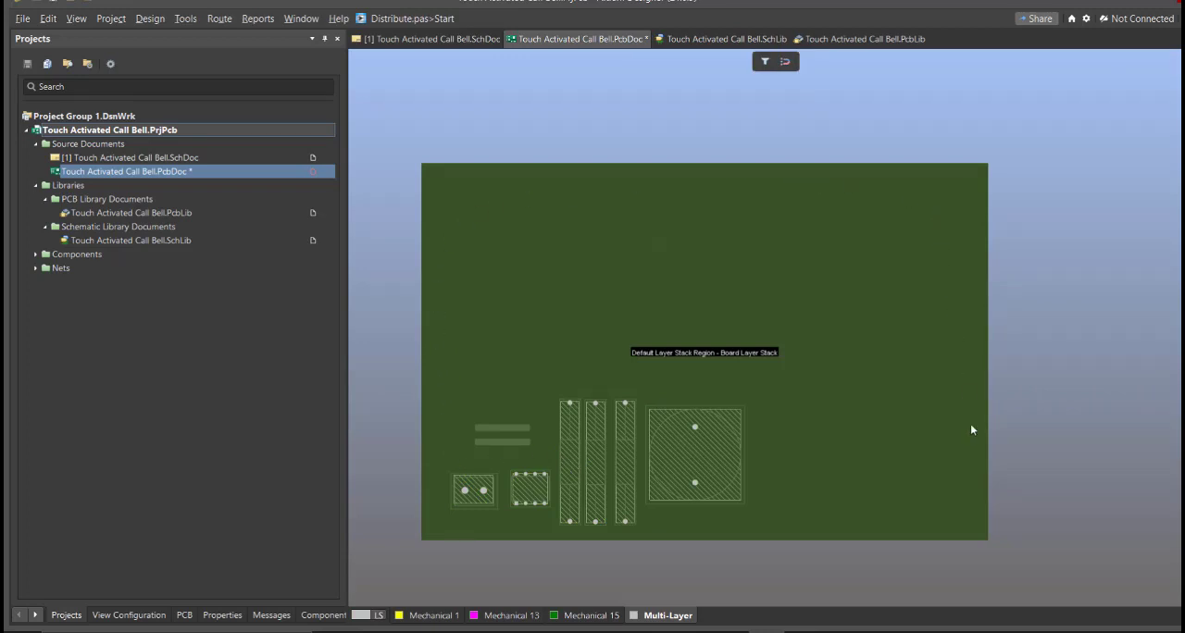
right_click_drag(971, 463, 930, 483)
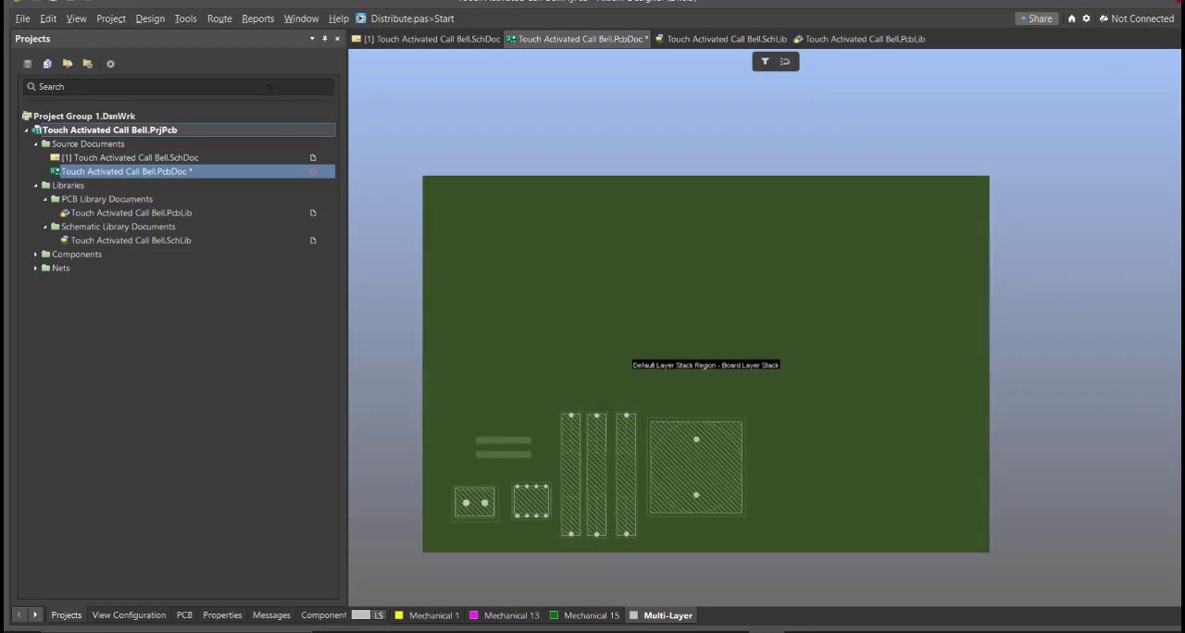
left_click(150, 18)
left_click(200, 98)
right_click_drag(460, 365, 463, 346)
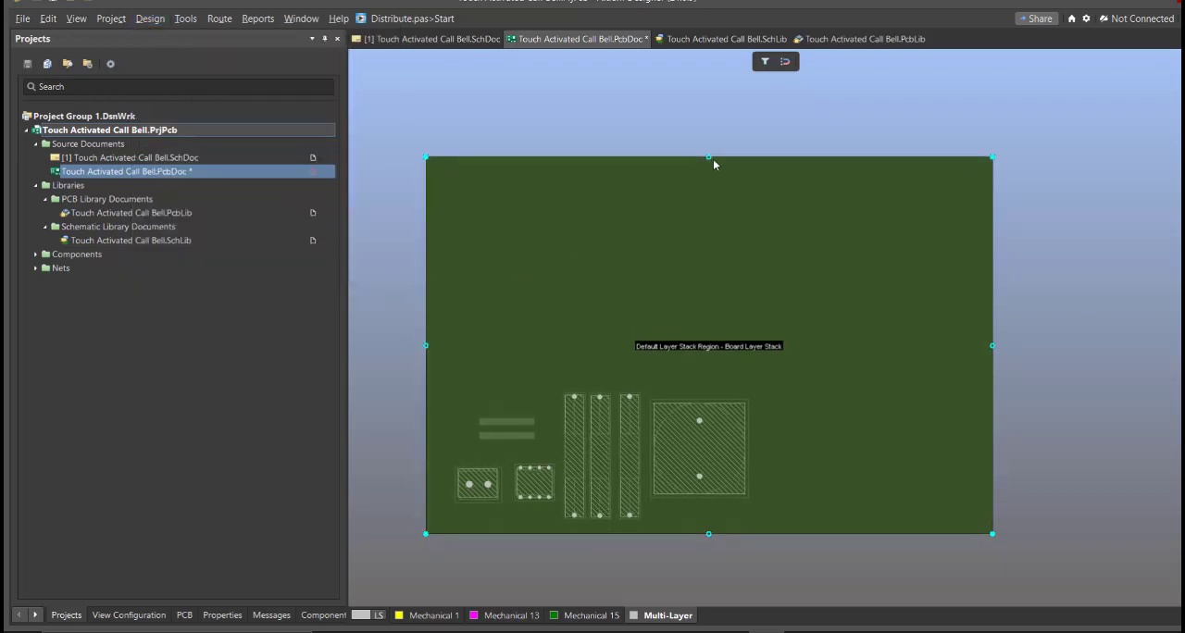
left_click_drag(993, 346, 762, 368)
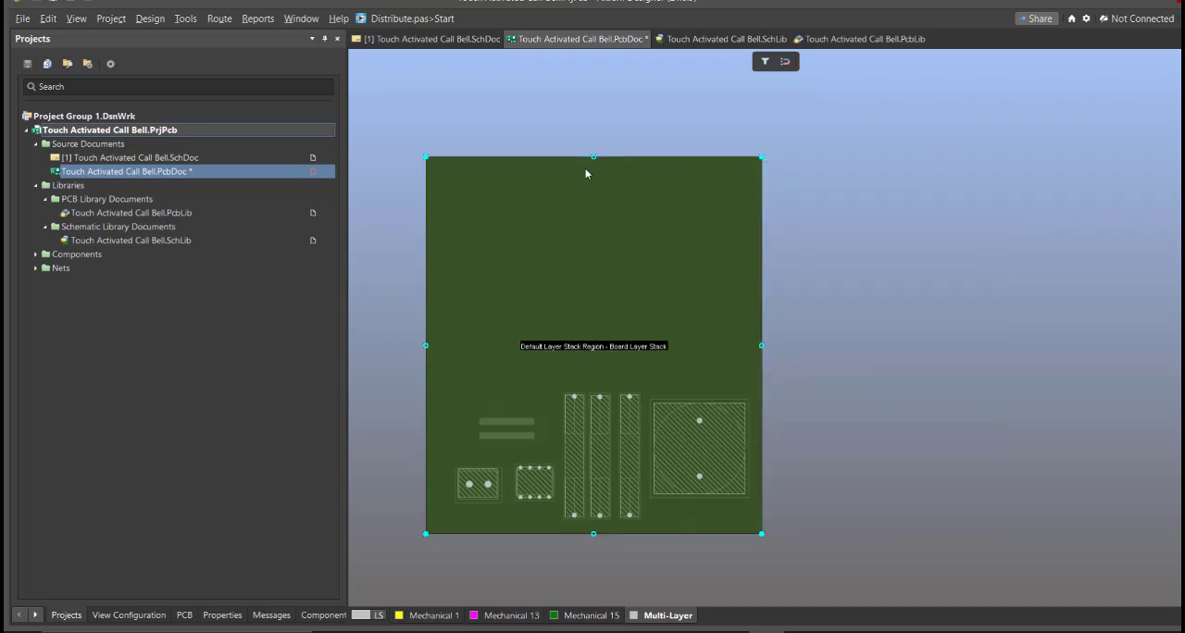
left_click_drag(593, 156, 612, 324)
key("2")
scroll(578, 376, "up", 2, "ctrl")
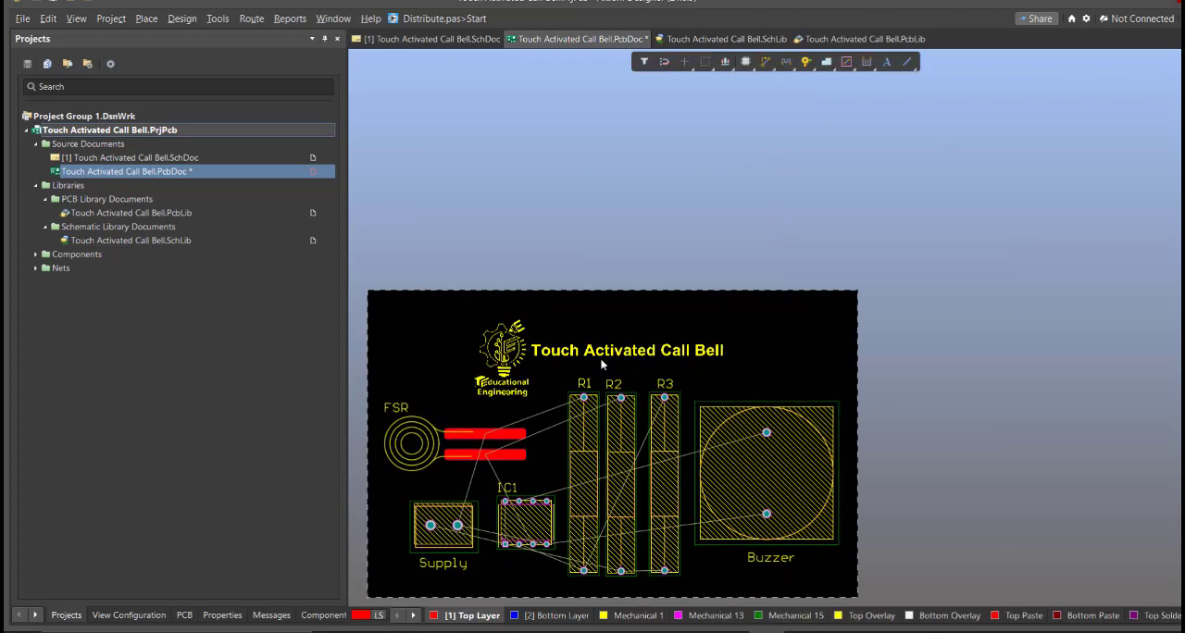
Step: Edit the board shape again to lower its top edge slightly towards the title, and return to the 2D layout
right_click_drag(597, 350, 661, 334)
key("1")
key("d")
key("e")
left_click_drag(680, 277, 682, 300)
key("2")
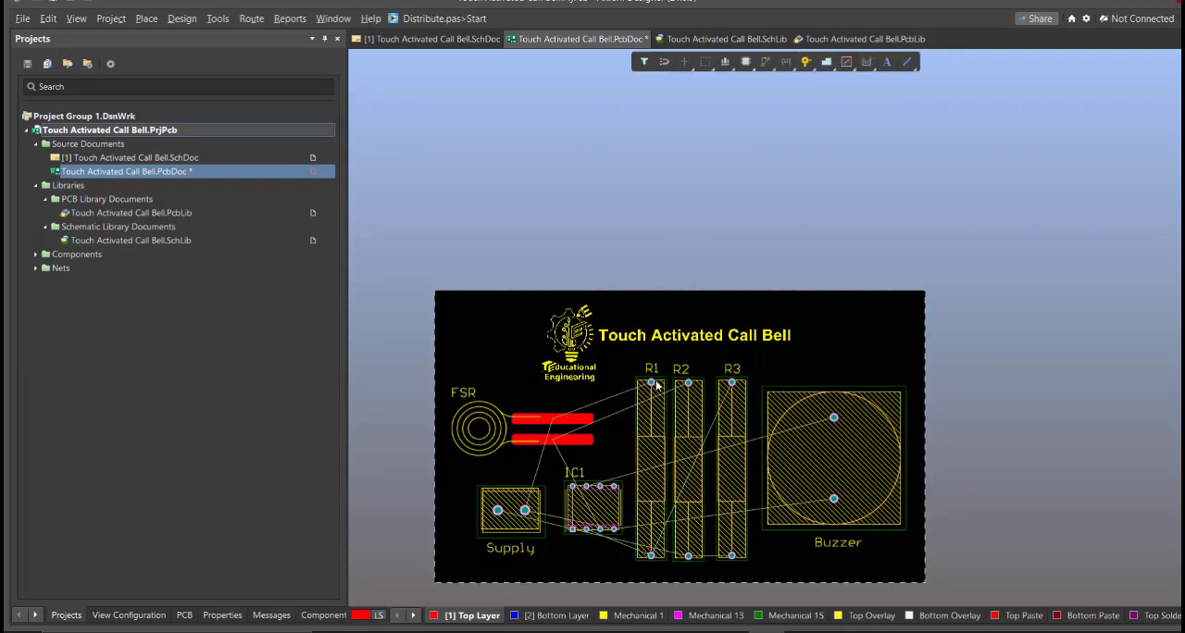
Step: Start Interactive Routing on the Top Layer from pad 2 of the Supply terminal block
middle_click_drag(804, 371, 805, 368)
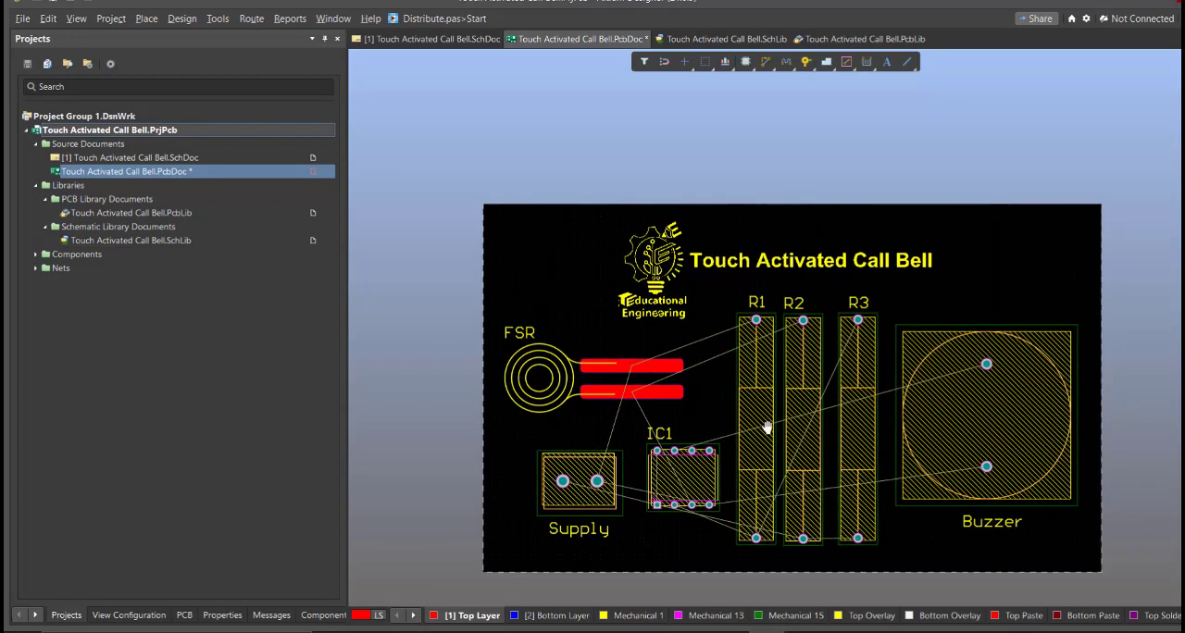
right_click_drag(769, 427, 747, 406)
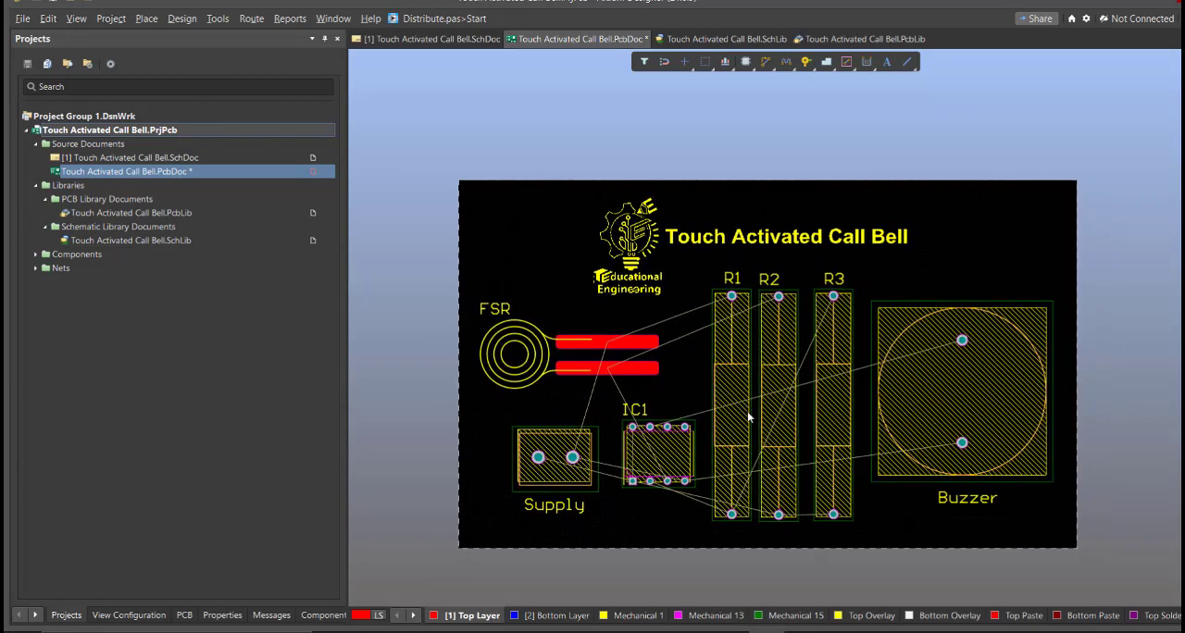
scroll(704, 392, "up", 1, "ctrl")
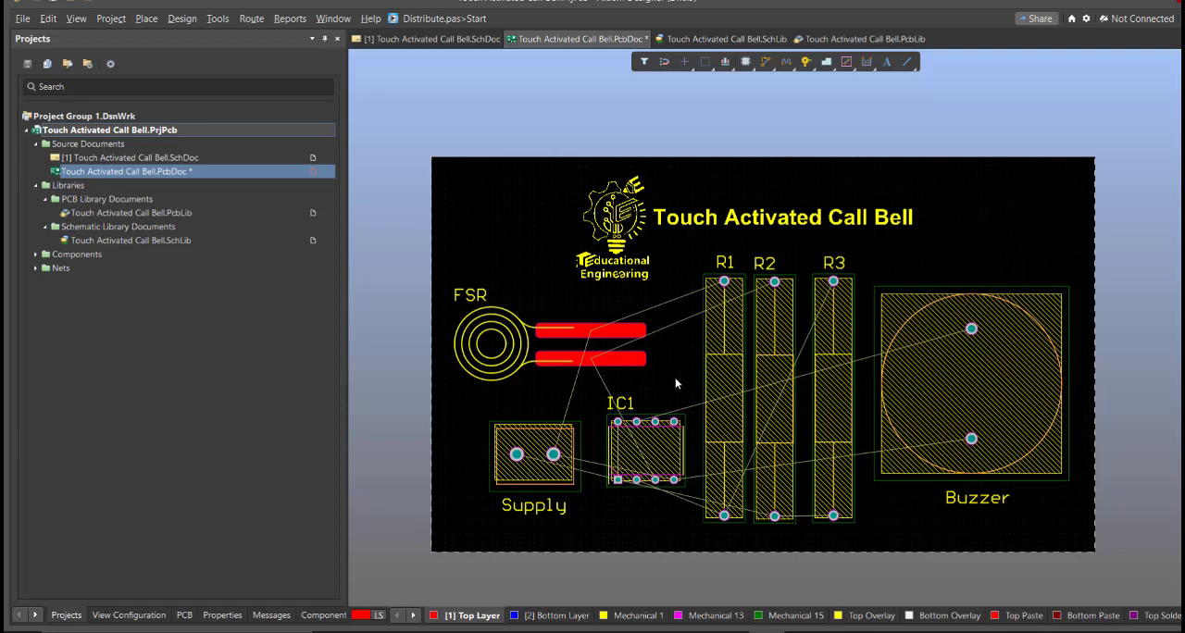
scroll(675, 377, "down", 2)
left_click(251, 19)
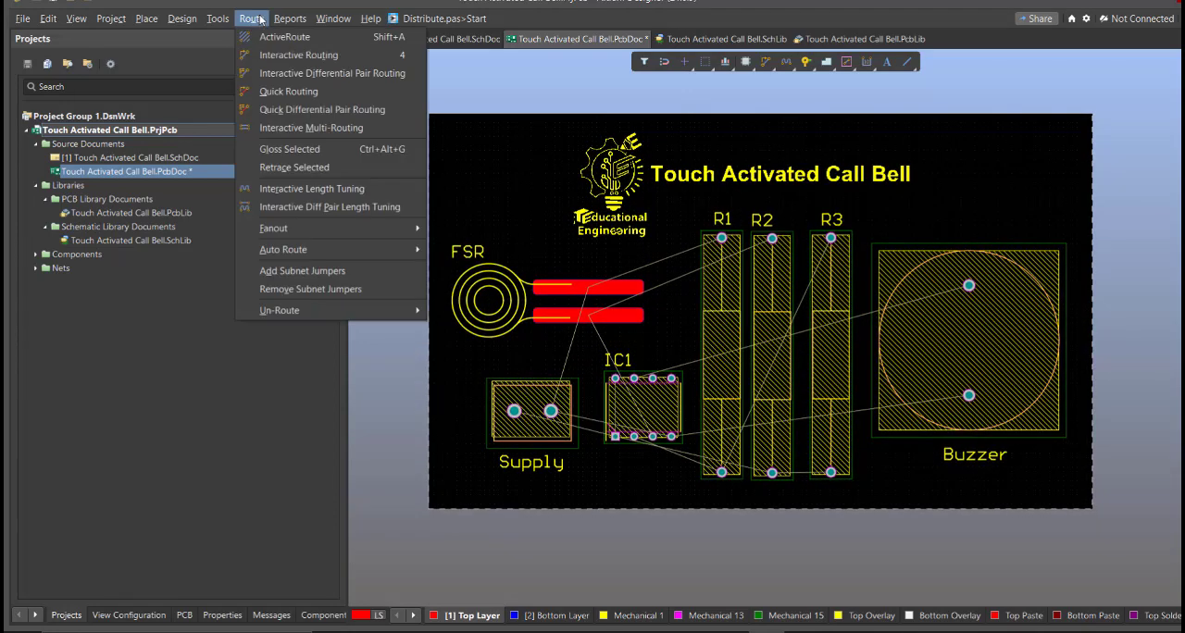
left_click(287, 54)
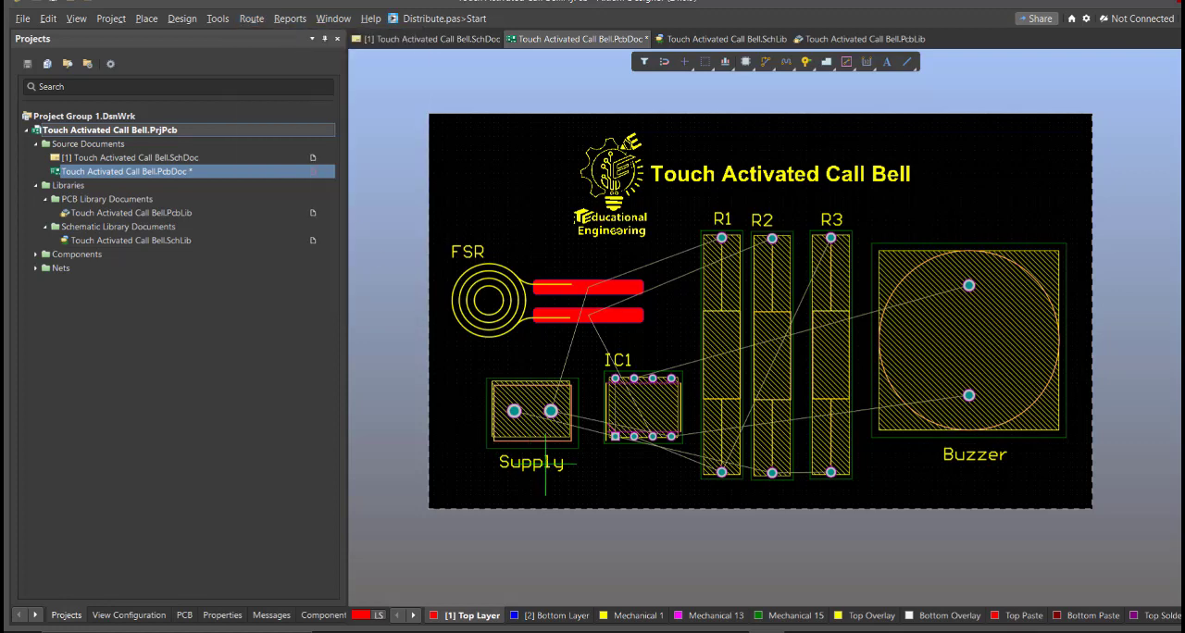
scroll(545, 463, "up", 2, "ctrl")
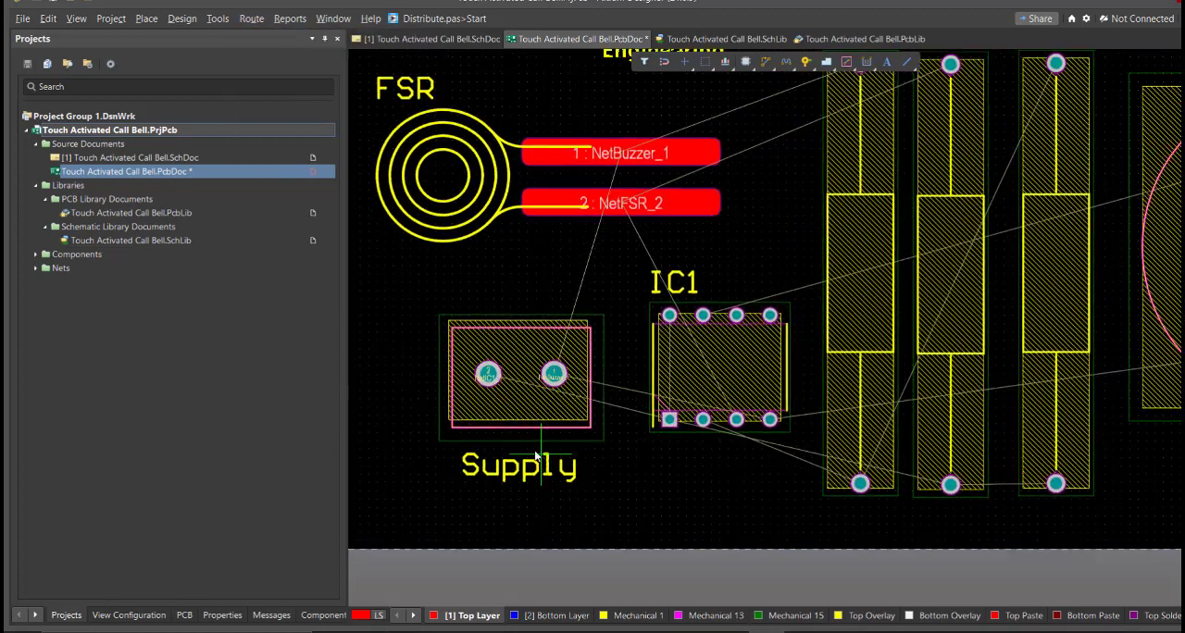
left_click(488, 375)
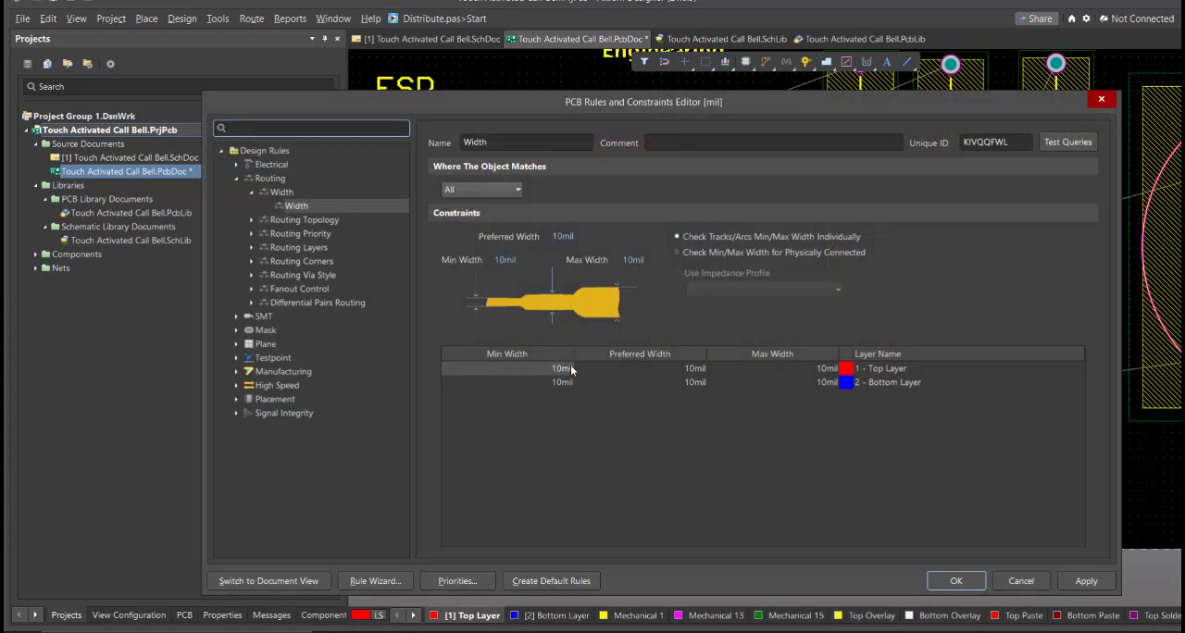
Step: Set the Top Layer widths in the Width routing rule to 20 mil, and resume interactive routing from the Supply pad
left_click(570, 365)
type("20")
key("Tab")
type("20")
key("Tab")
type("20")
key("Return")
key("ctrl+w")
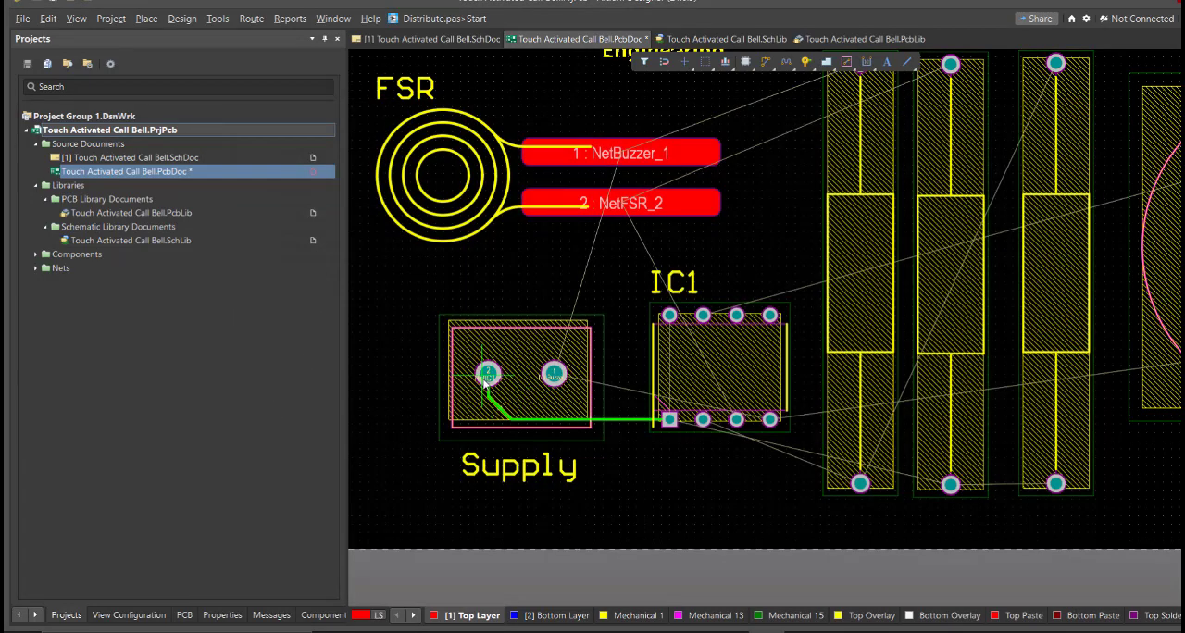
Step: Route a Top Layer track from Supply pad 2 to IC1 pin 1 and on to the lower pad of R2
left_click(487, 374)
left_click(669, 419)
left_click(669, 419)
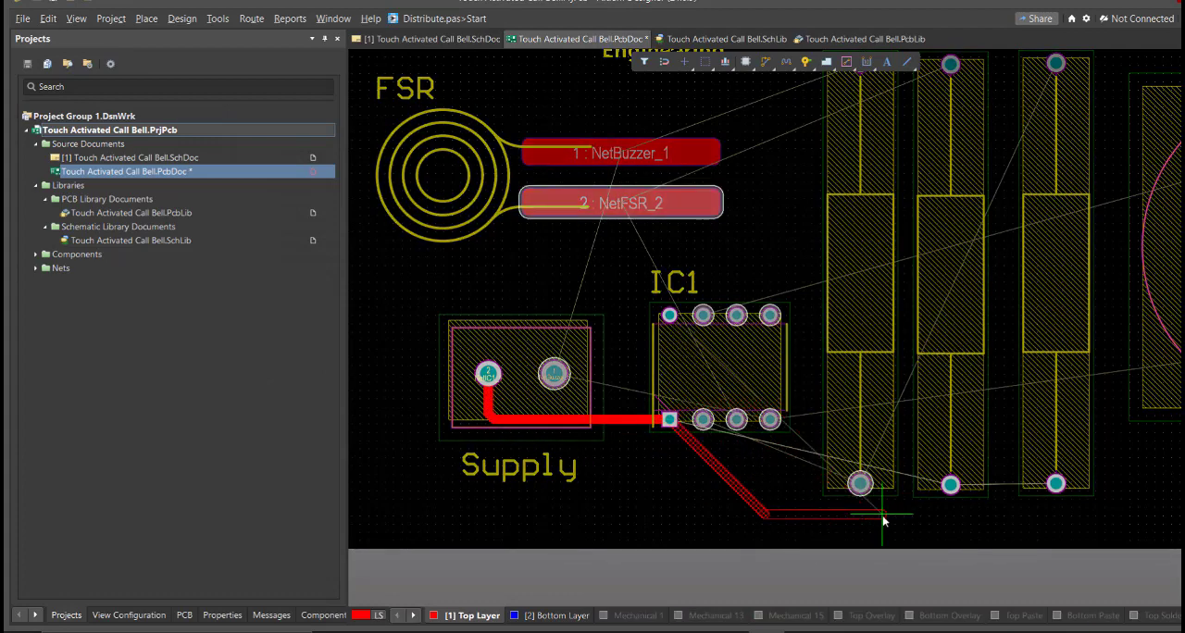
left_click(951, 484)
Step: Route a Top Layer track between the lower pad of R1 and IC1 pin 2
left_click(861, 484)
scroll(737, 450, "up", 2, "ctrl")
left_click(687, 404)
scroll(800, 401, "down", 4, "ctrl")
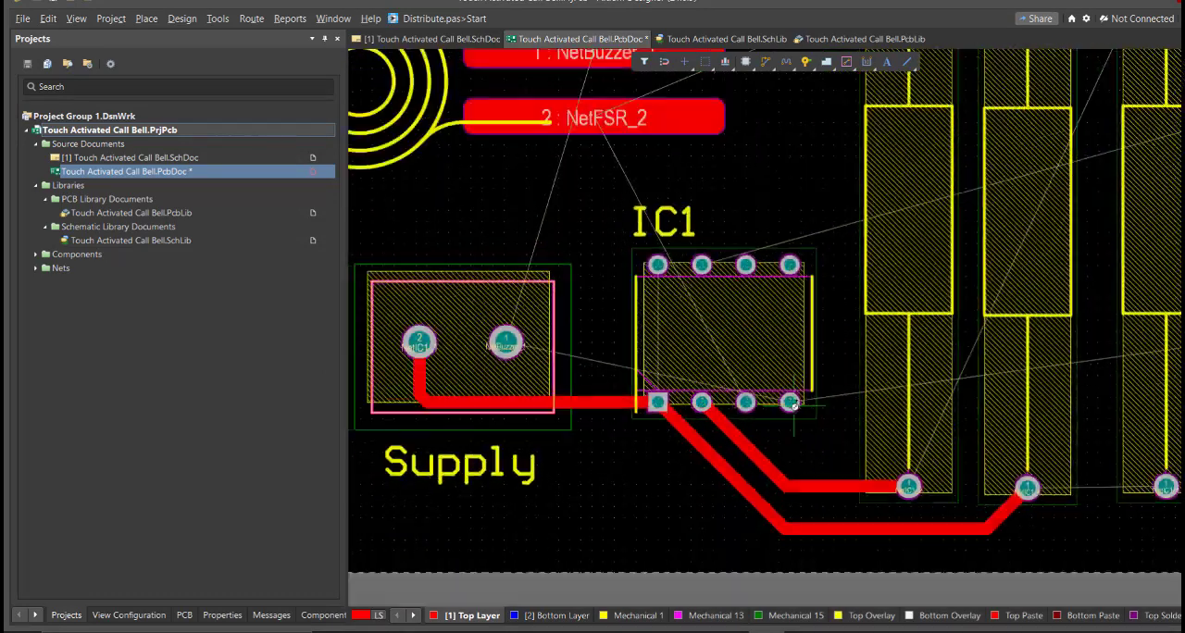
Step: Route the NetBuzzer_1 track from Supply pad 1 up through the FSR circles to FSR pad 1
left_click(591, 360)
right_click_drag(596, 289, 734, 375)
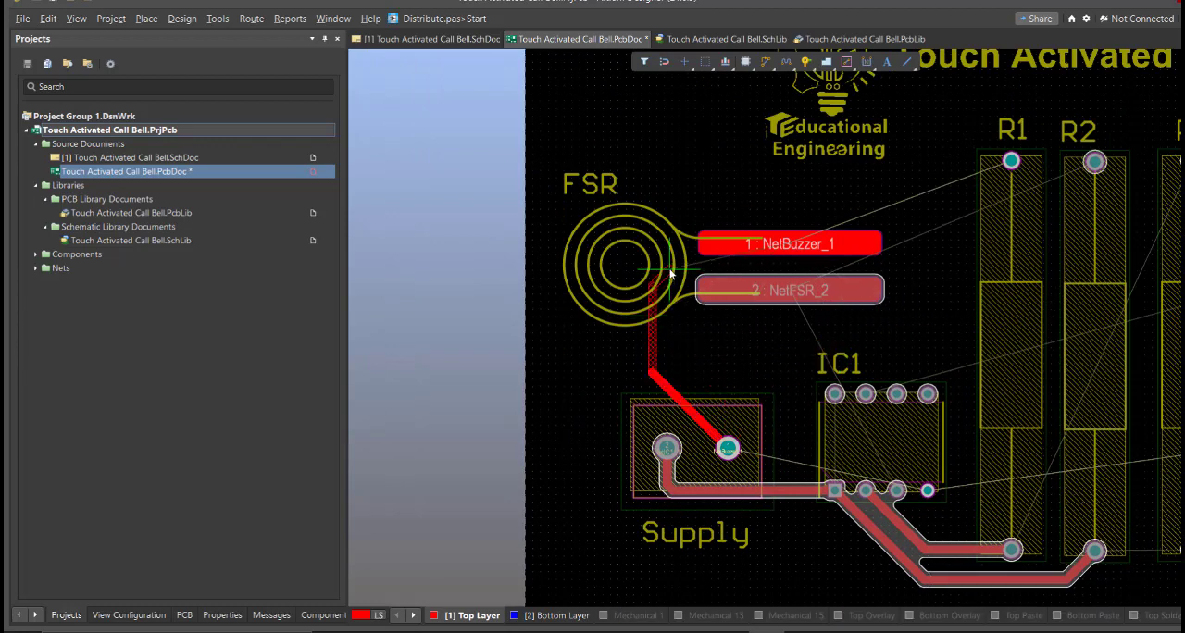
left_click(757, 246)
scroll(709, 356, "up", 3, "ctrl")
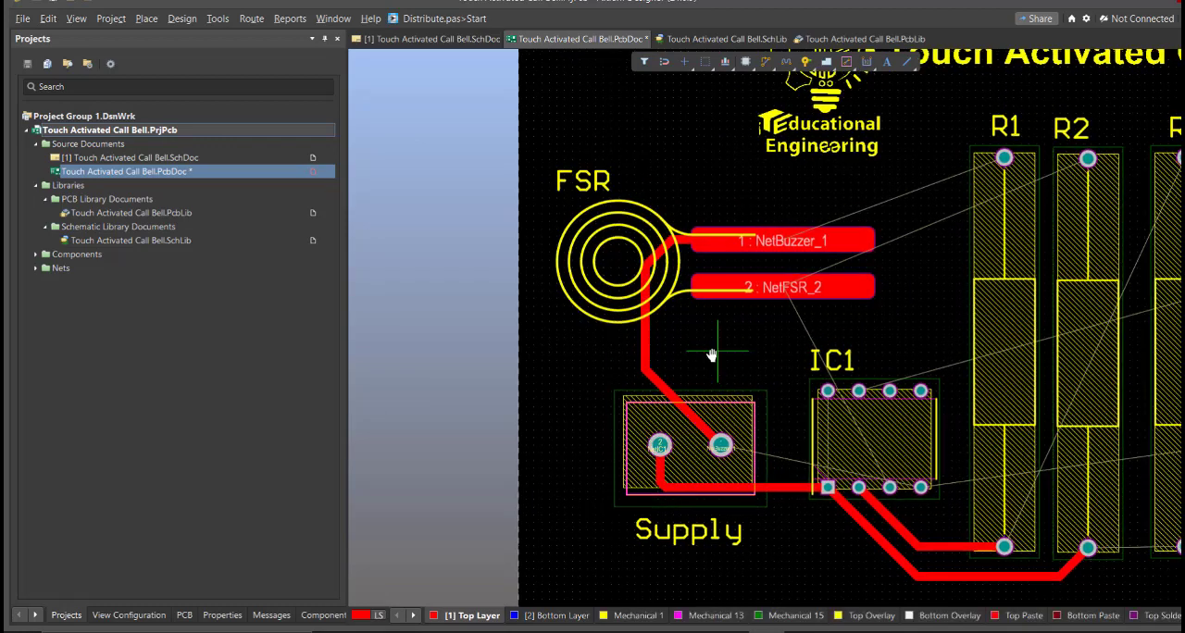
Step: Route the NetFSR_2 track from IC1 pin 3 across the IC body and up to FSR pad 2
scroll(773, 437, "up", 2, "ctrl")
left_click(841, 462)
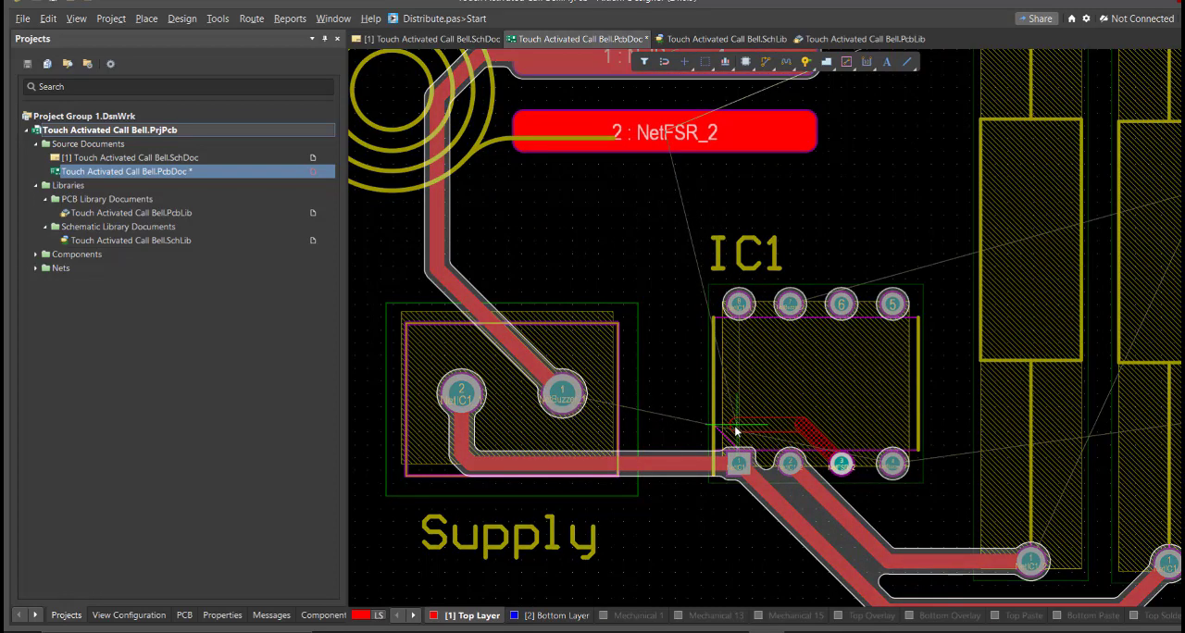
left_click(656, 136)
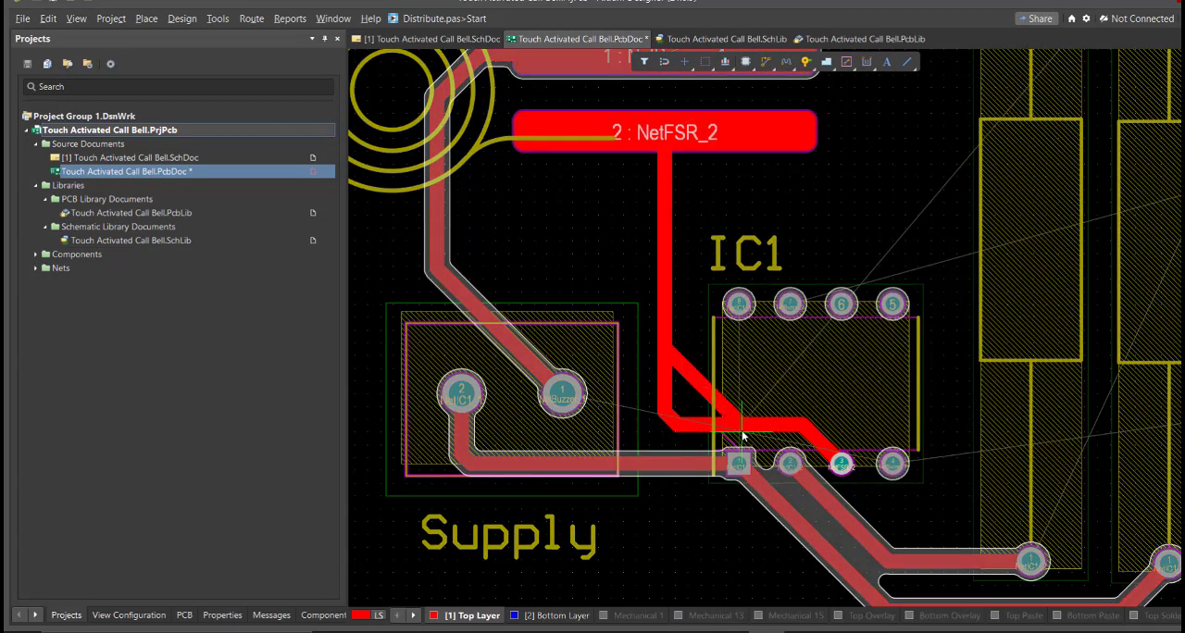
Step: Reroute the NetFSR_2 track straight up from IC1 pin 3 and diagonally through the IC body to the vertical FSR track
scroll(736, 381, "up", 2, "ctrl")
right_click_drag(738, 380, 736, 376)
left_click(731, 347)
left_click(652, 173)
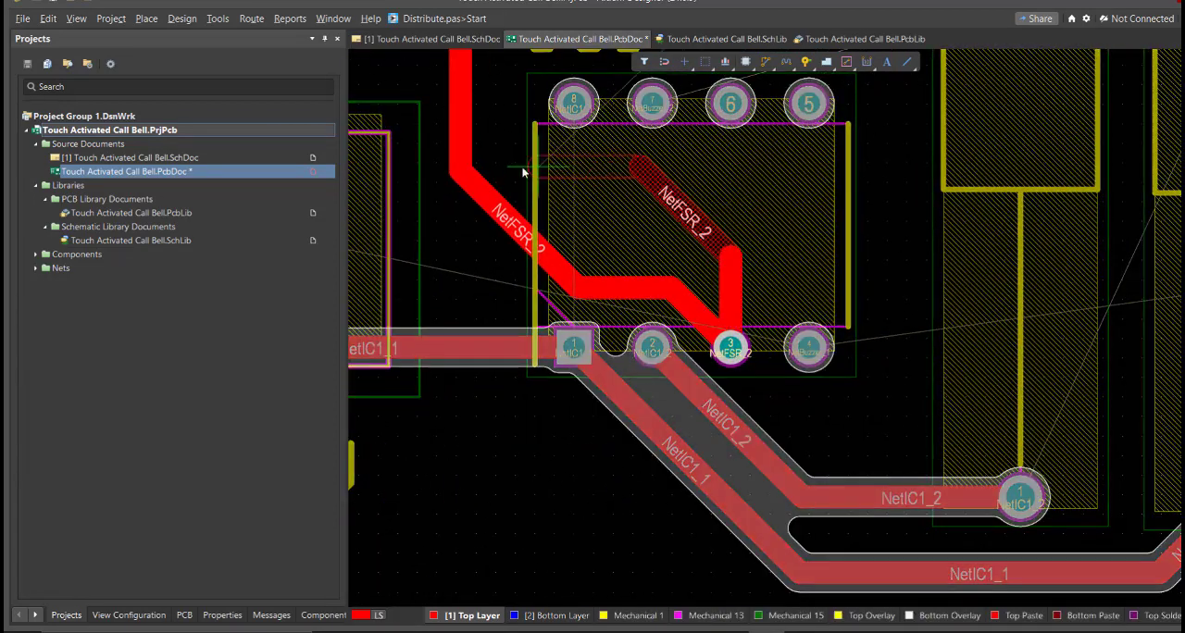
left_click(522, 168)
left_click(461, 110)
Step: Reroute the NetIC1_1 and NetIC1_2 tracks so they leave IC1 pins 1 and 2 straight down before bending towards the resistors
right_click_drag(722, 324, 881, 306)
left_click(734, 331)
left_click(735, 455)
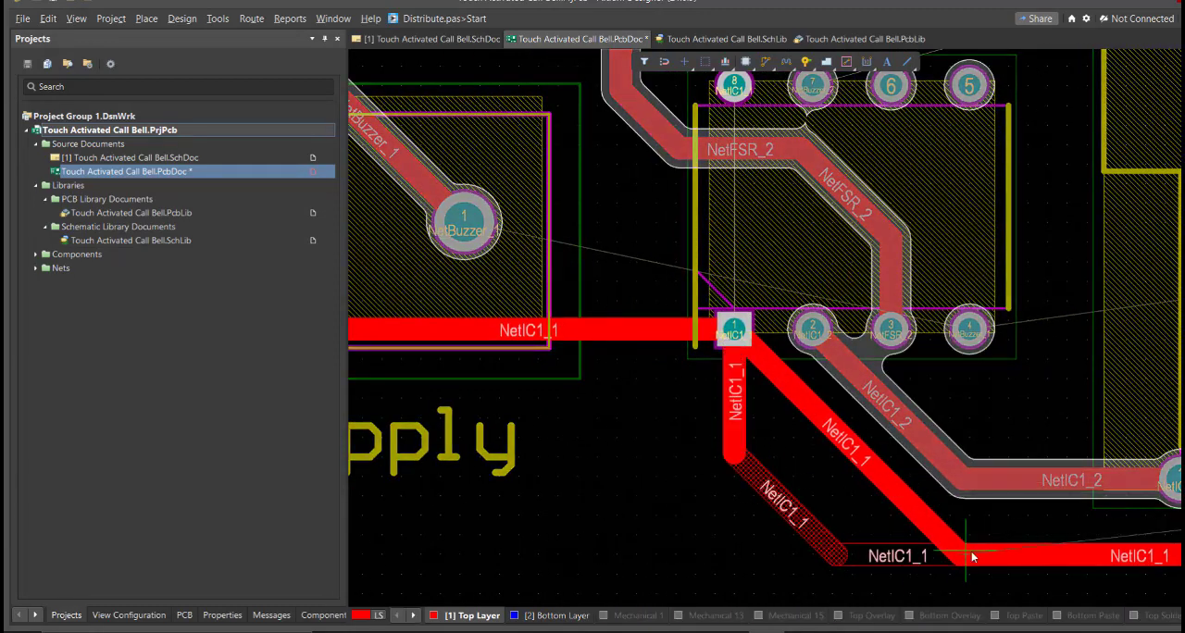
left_click(973, 556)
left_click(1044, 478)
left_click(858, 478)
left_click(805, 337)
Step: Route the NetBuzzer_1 track from Supply pad 1 between IC1 pins 2 and 3 and around pin 3 to pin 4
left_click(448, 230)
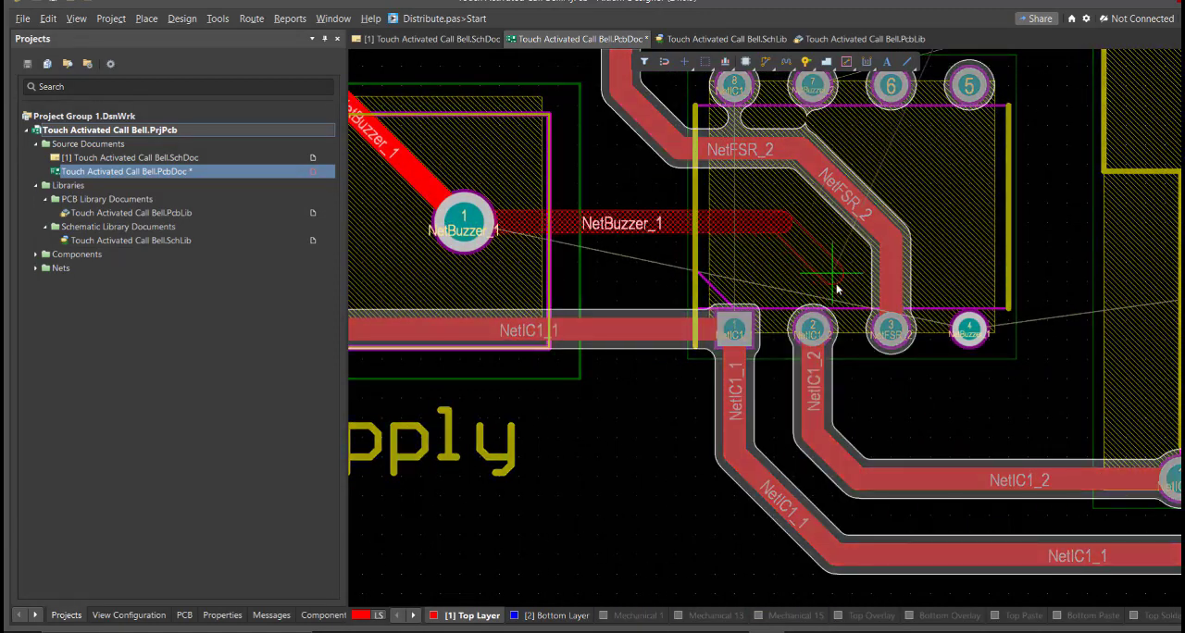
left_click(839, 288)
left_click(865, 382)
left_click(891, 417)
scroll(894, 418, "down", 2, "ctrl")
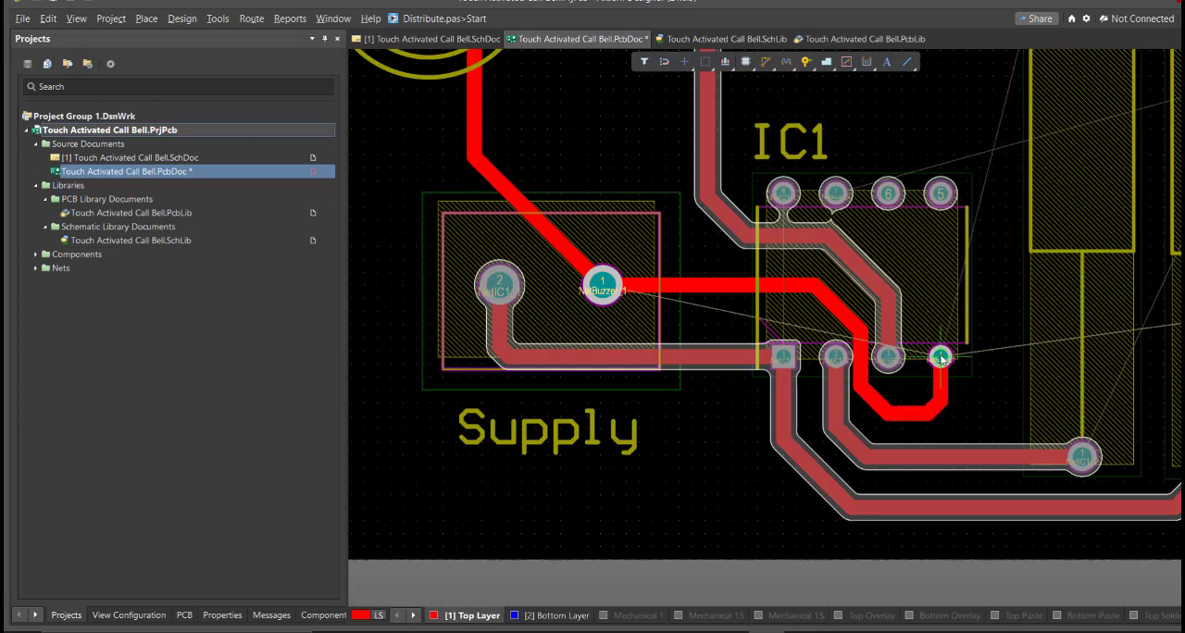
Step: Route IC1 pin 4 to the buzzer's lower pad and IC1 pin 7 to the buzzer's upper pad
right_click_drag(964, 414, 576, 475)
scroll(570, 439, "down", 2, "ctrl")
left_click(559, 424)
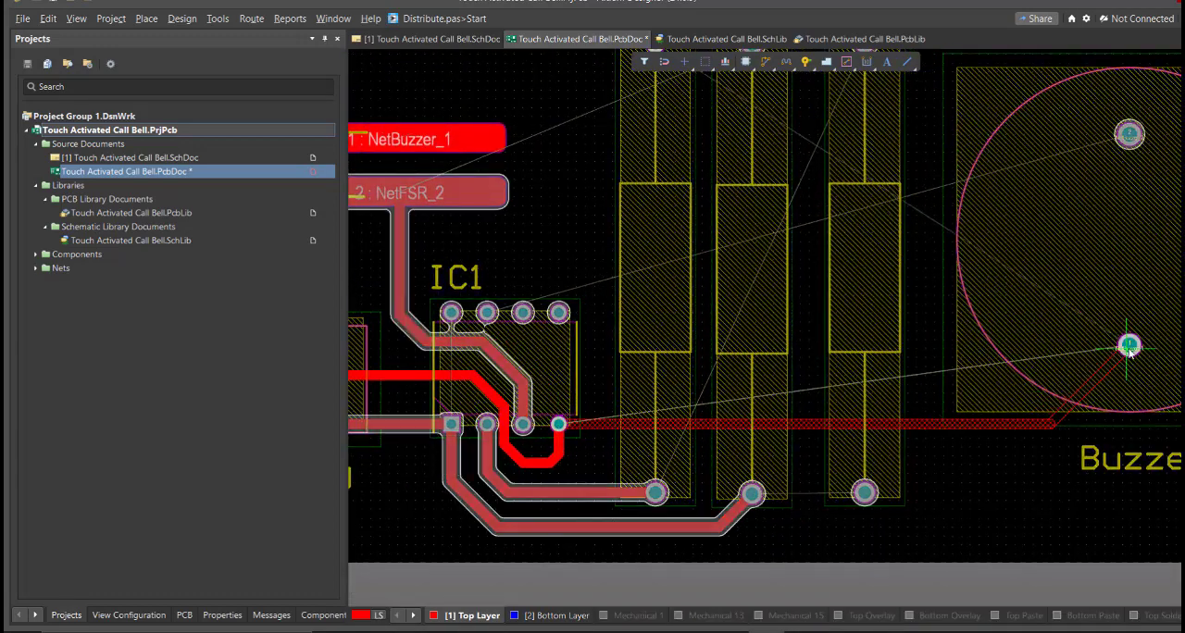
left_click(1130, 348)
right_click_drag(508, 326, 500, 477)
left_click(479, 465)
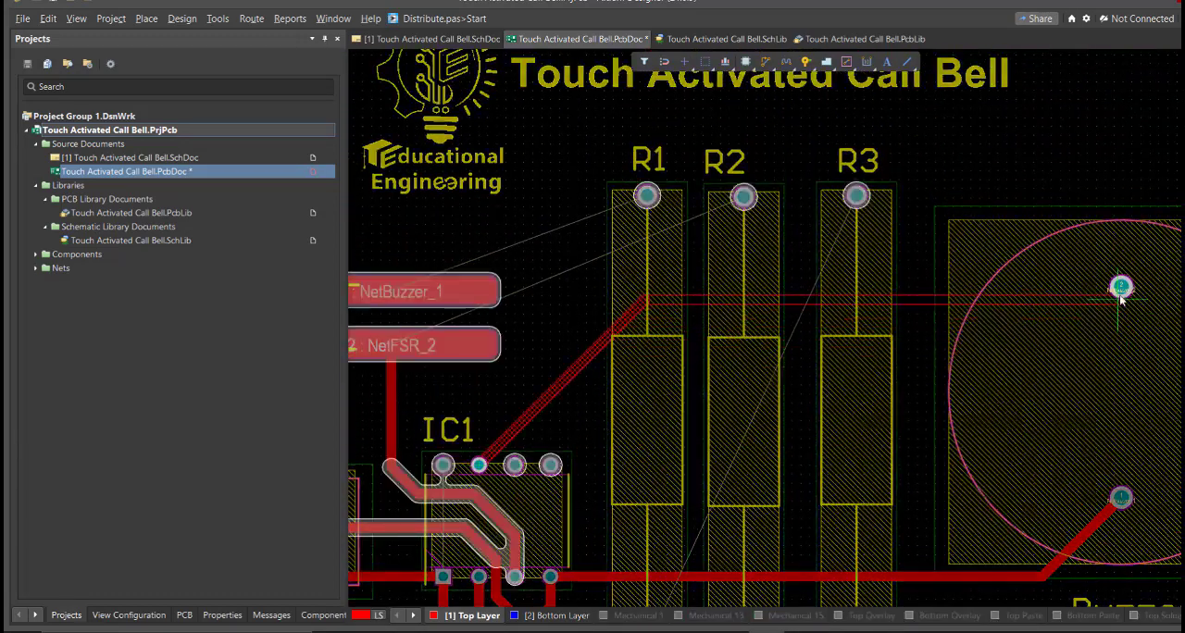
left_click(1122, 288)
Step: Route FSR pad 1 to the upper pad of R1 and FSR pad 2 to the upper pad of R2
scroll(787, 338, "down", 2, "ctrl")
scroll(563, 292, "up", 2, "ctrl")
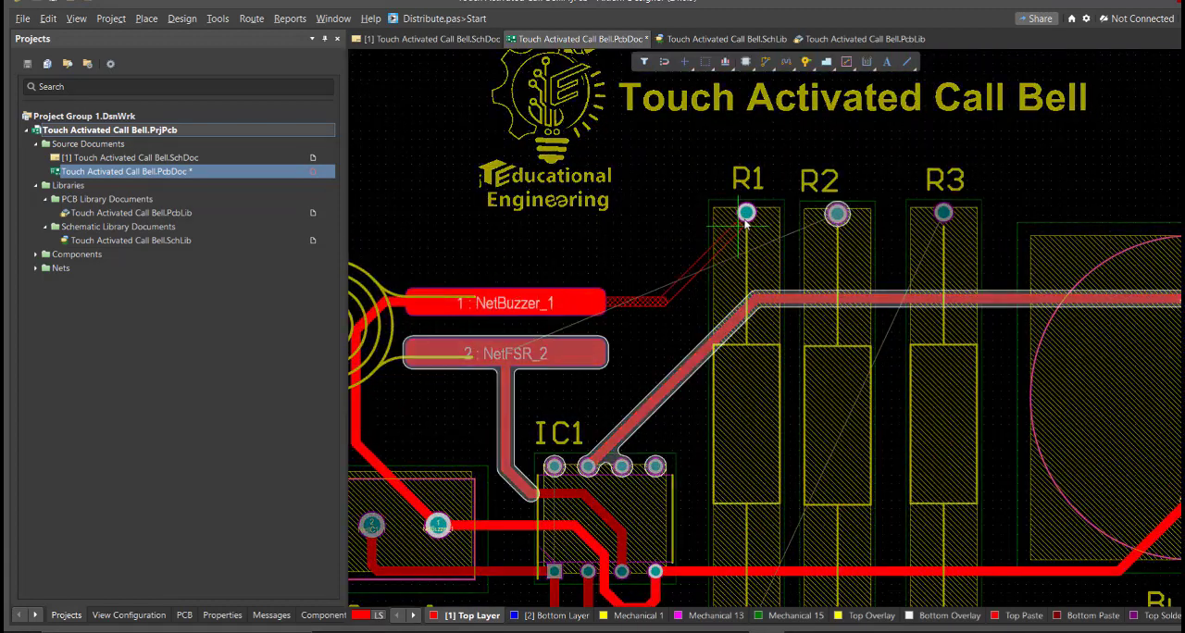
left_click(519, 354)
left_click(841, 218)
scroll(759, 245, "down", 4, "ctrl")
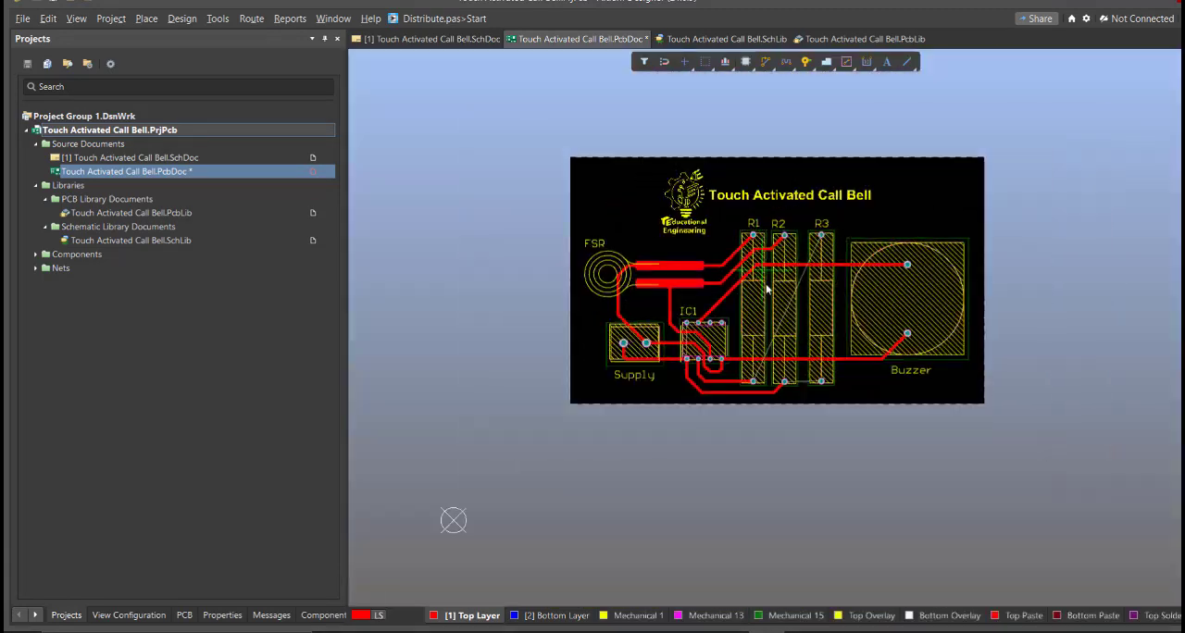
Step: Route the NetIC1_2 track from the lower pad of R1 around the buzzer pads to the upper pad of R3
scroll(833, 371, "up", 3, "ctrl")
right_click_drag(841, 375, 748, 421)
left_click(590, 438)
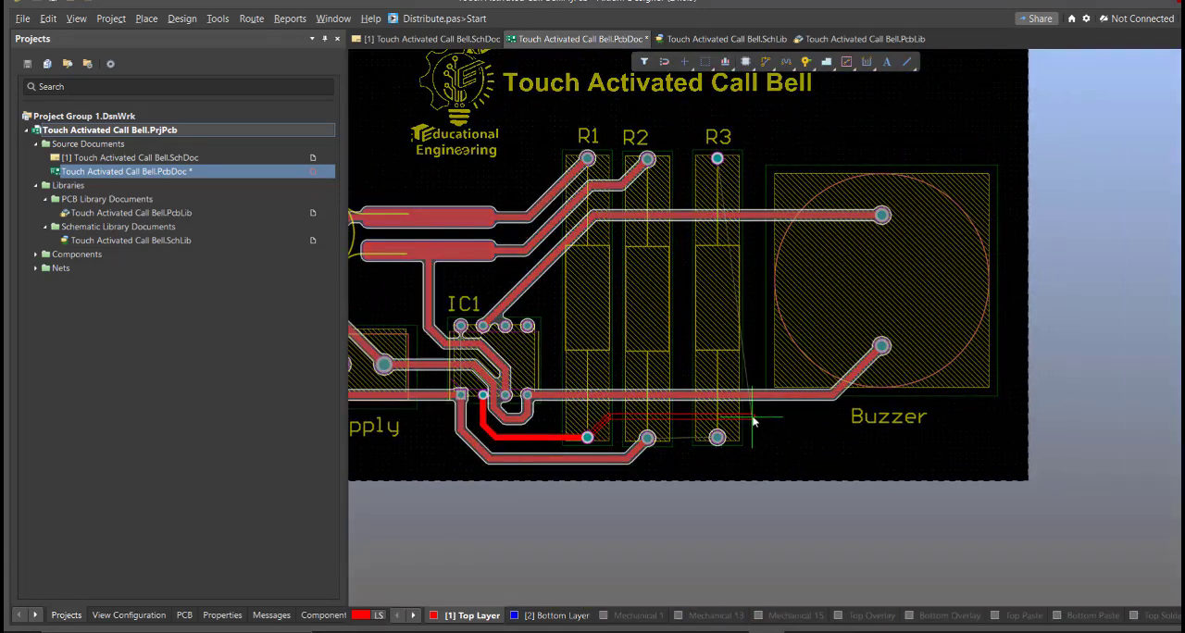
left_click(722, 157)
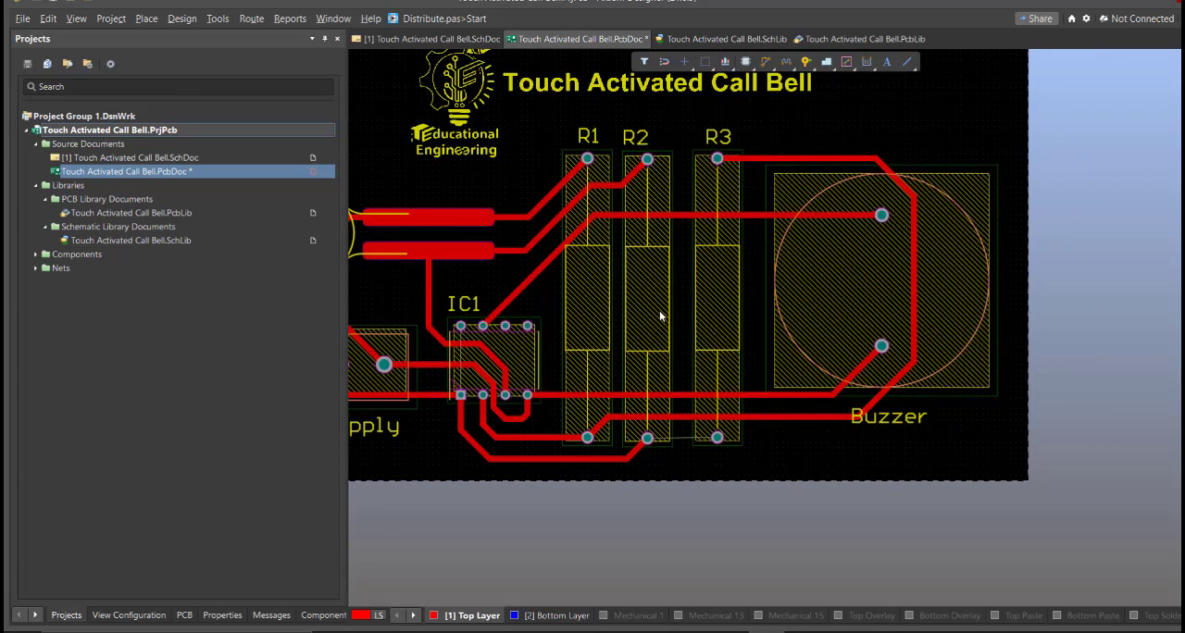
Step: Reroute the NetBuzzer_1 loop below IC1 closer to pins 3 and 4, and end interactive routing
right_click_drag(754, 344, 814, 346)
scroll(534, 431, "up", 4, "ctrl")
left_click(652, 350)
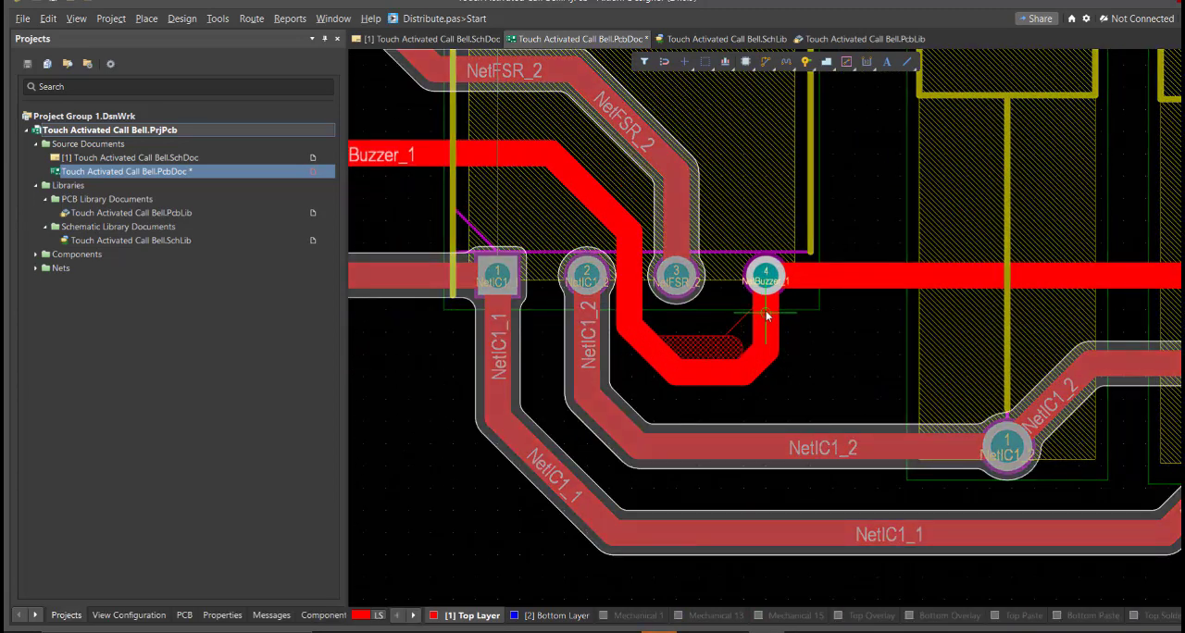
left_click(766, 315)
scroll(630, 333, "up", 2, "ctrl")
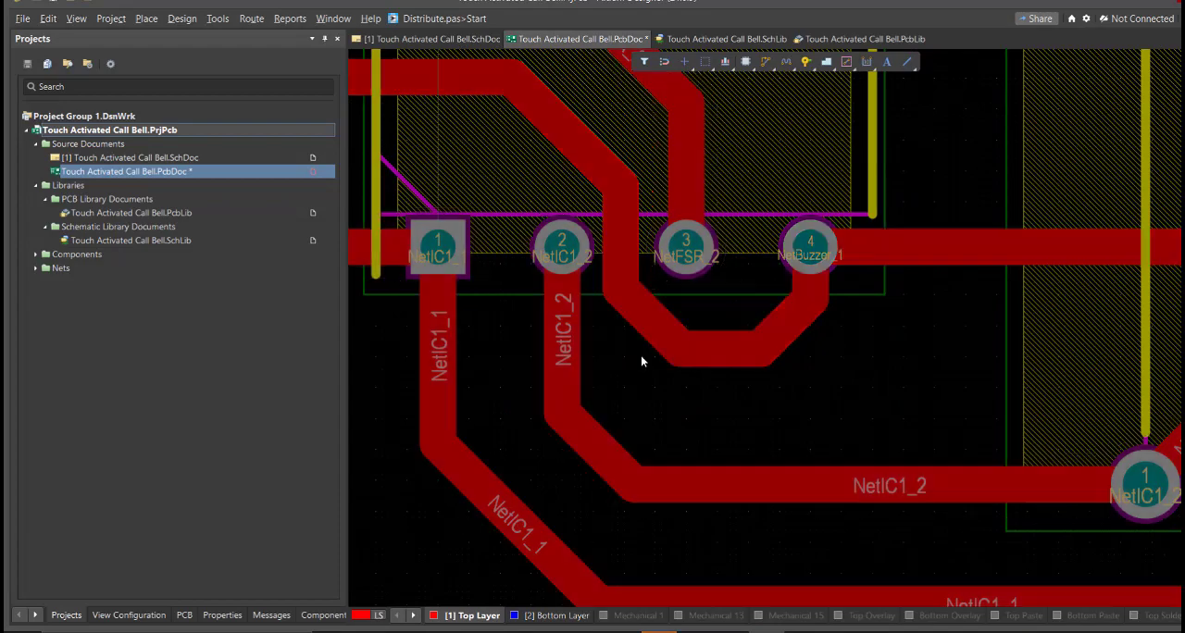
right_click(641, 355)
Step: Inspect the routed tracks around IC1, the resistors and the buzzer, including the overall board layout
scroll(641, 356, "down", 8, "ctrl")
right_click_drag(640, 356, 668, 506)
scroll(666, 480, "up", 2, "ctrl")
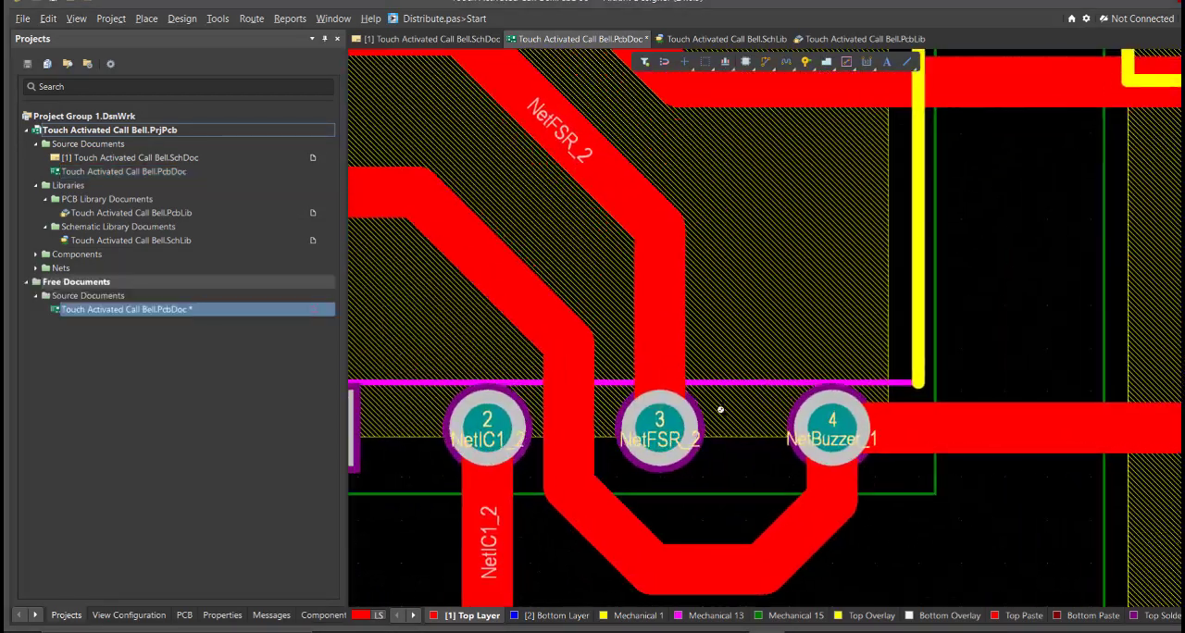
scroll(720, 410, "up", 2, "ctrl")
right_click_drag(667, 473, 812, 253)
scroll(804, 293, "up", 1, "ctrl")
scroll(805, 295, "down", 2, "ctrl")
scroll(805, 295, "down", 8, "ctrl")
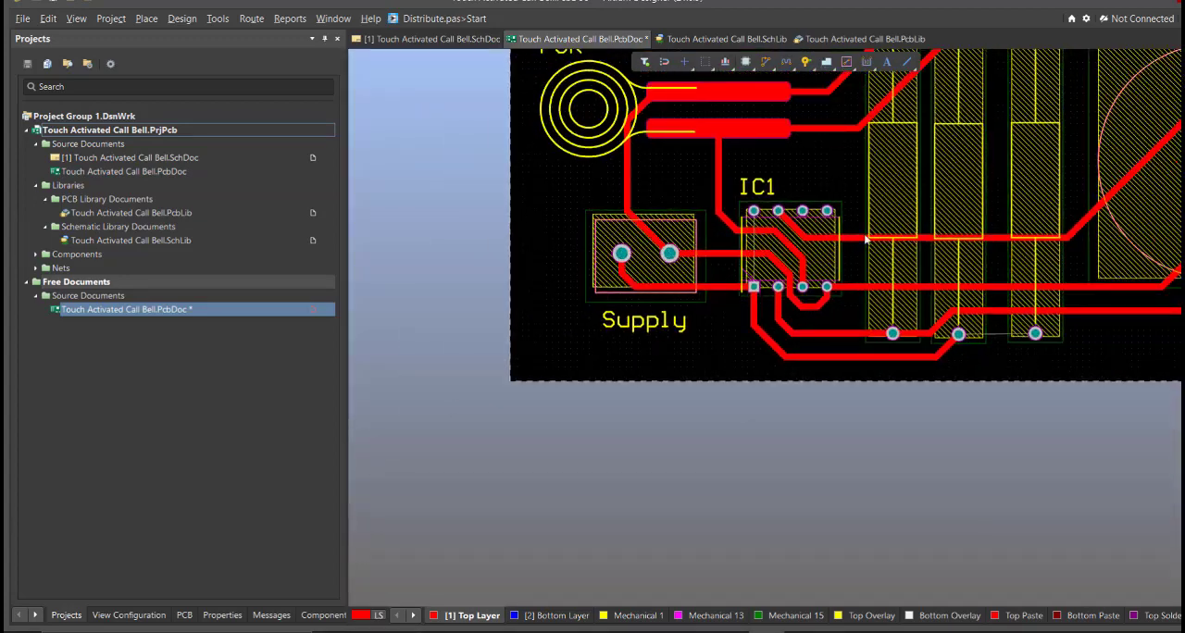
scroll(693, 373, "up", 1, "ctrl")
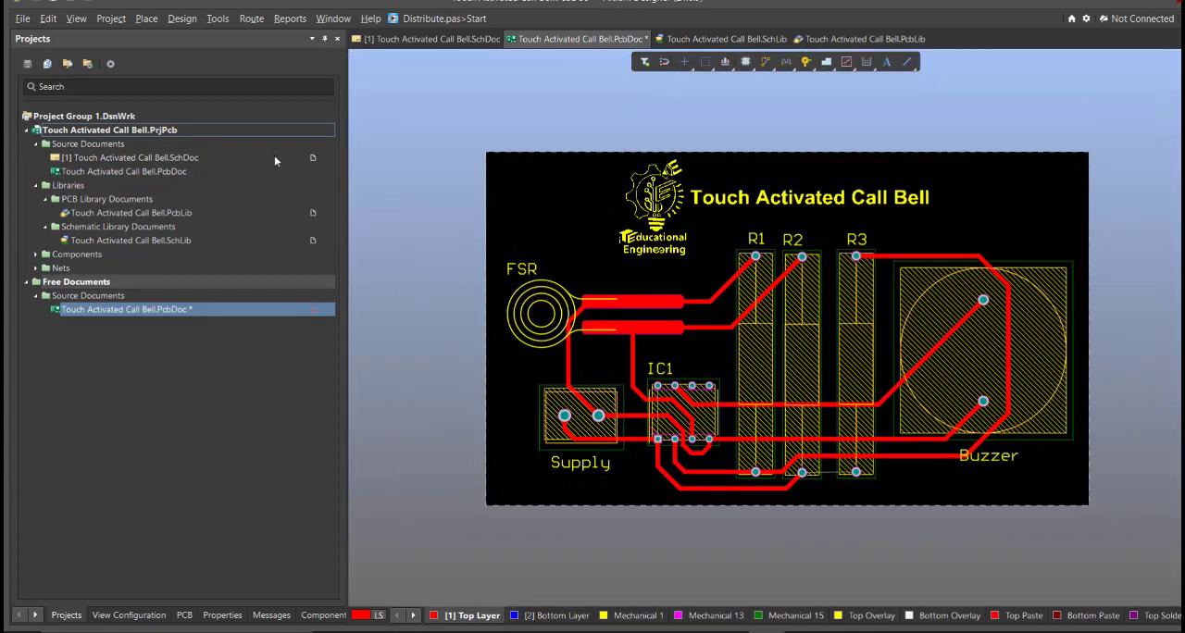
Step: Display the board in the 3D layout and rotate it to examine the components and tracks from several angles
right_click_drag(567, 326, 621, 337)
key("3")
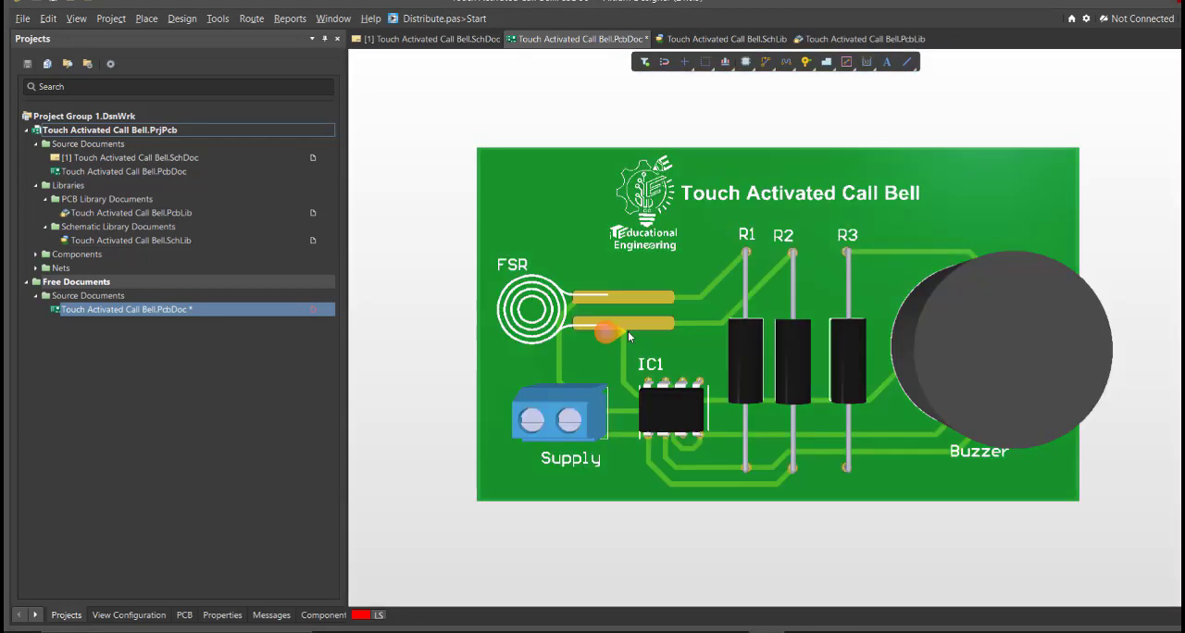
right_click_drag(796, 434, 880, 353, "shift")
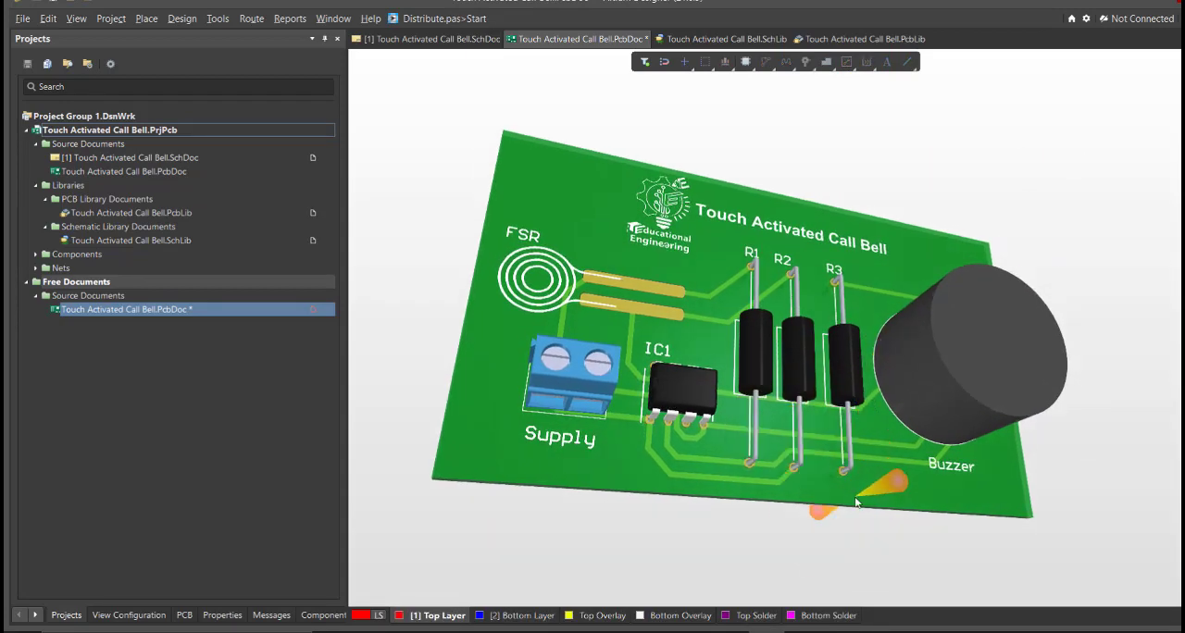
right_click_drag(857, 498, 738, 475, "shift")
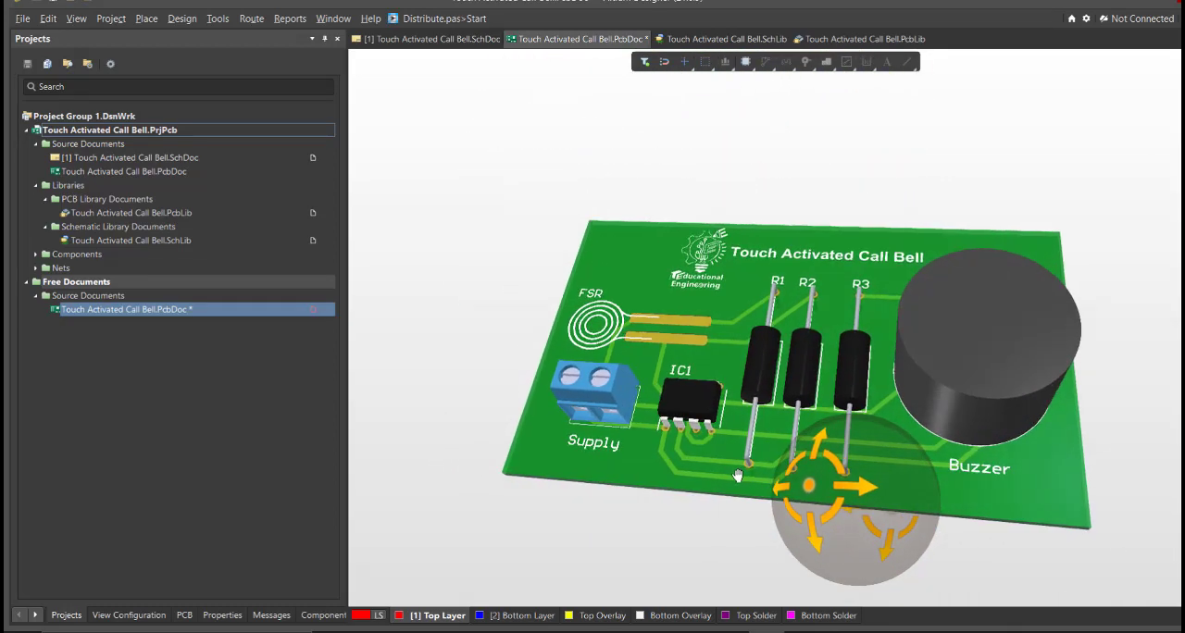
right_click_drag(742, 518, 829, 493, "shift")
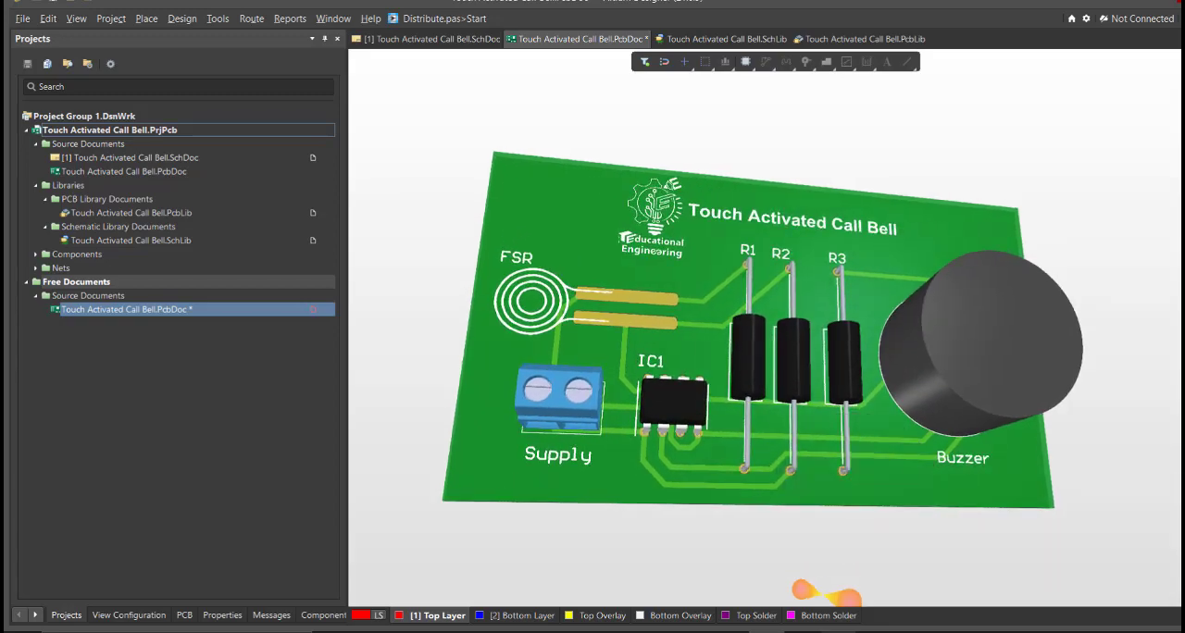